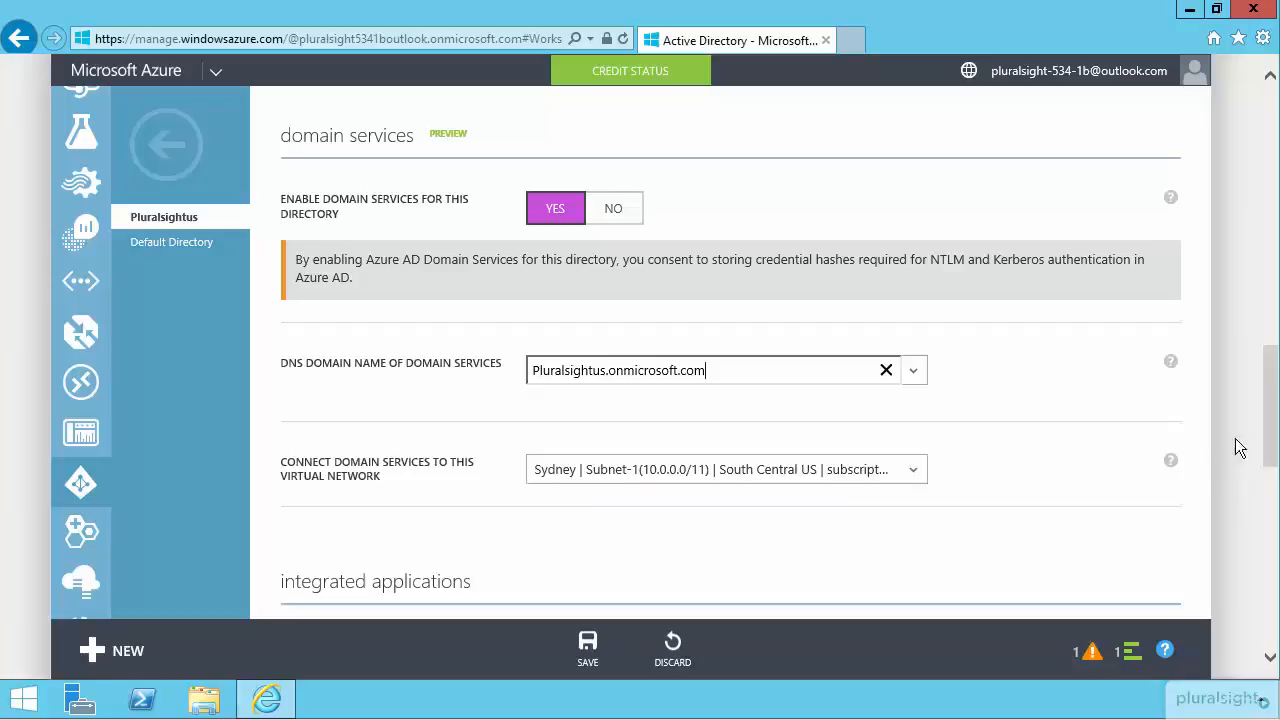
Save the Pluralsightus directory's domain services configuration and locate the IP address assigned to domain services.
drag(1268, 450, 1246, 636)
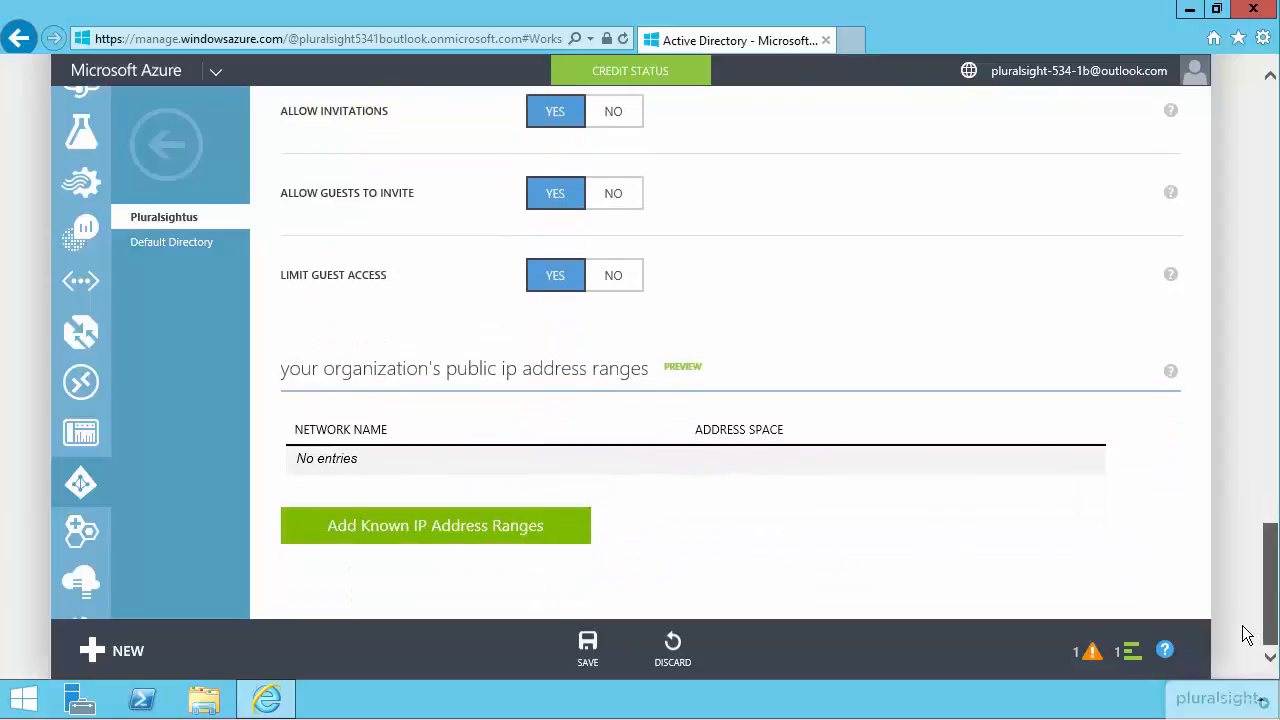
click(580, 650)
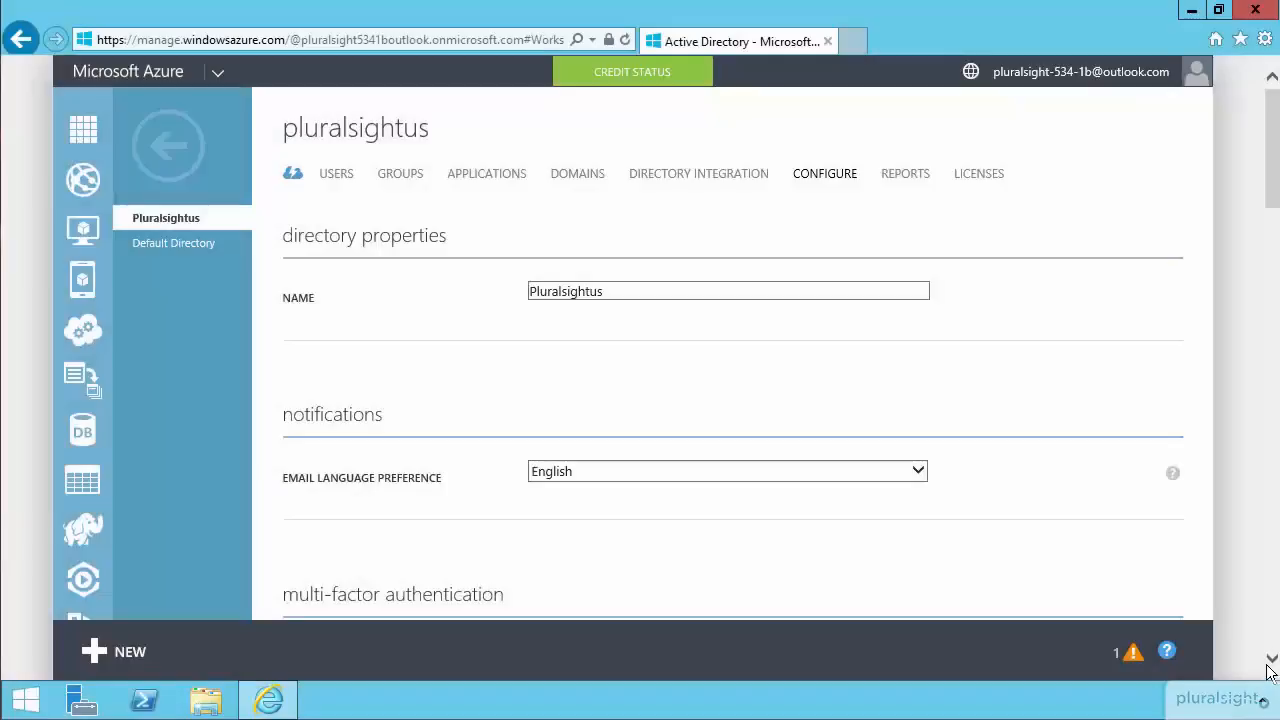
click(1272, 660)
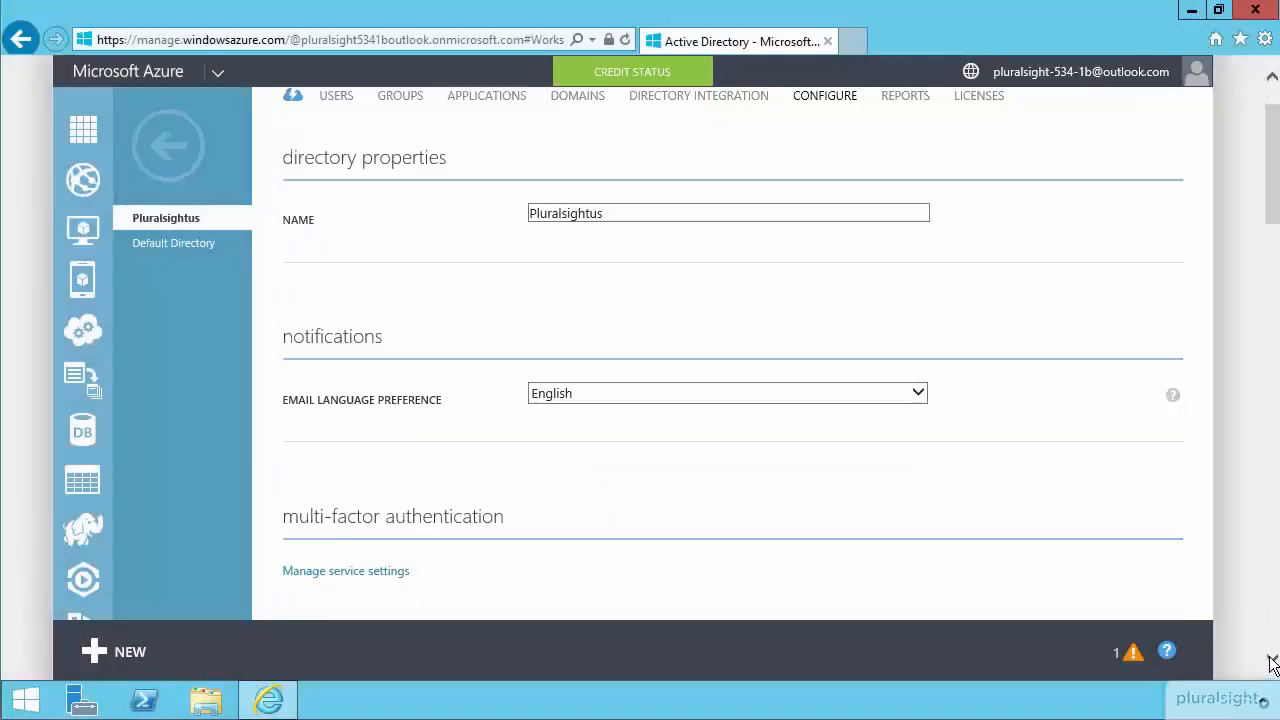
click(1272, 663)
click(1272, 663)
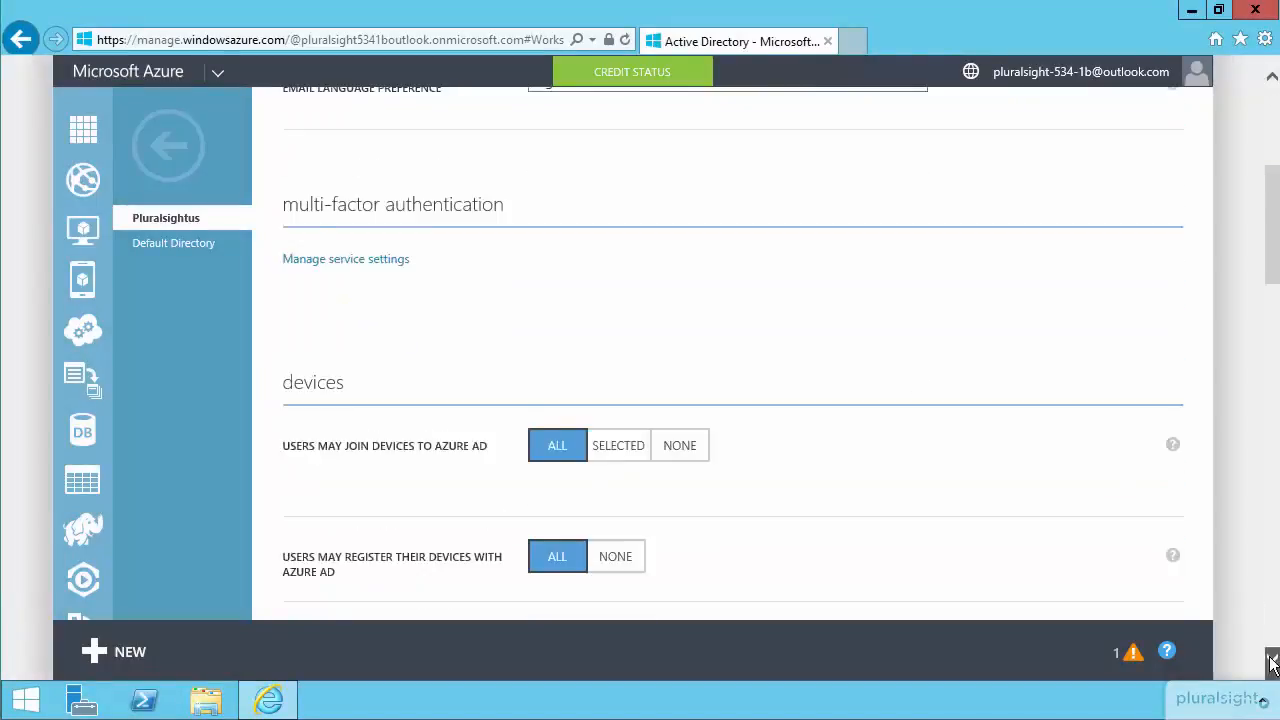
click(1272, 663)
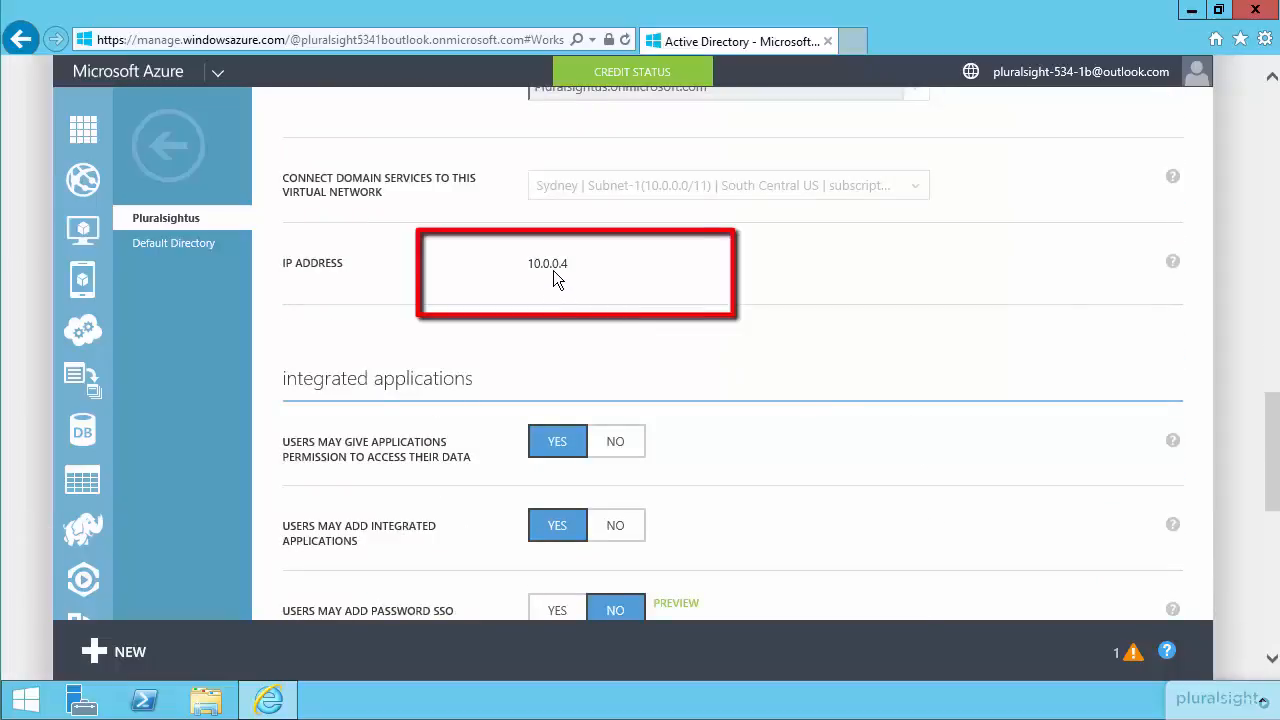
Leave the directory and open the configuration page of the Sydney virtual network.
click(195, 176)
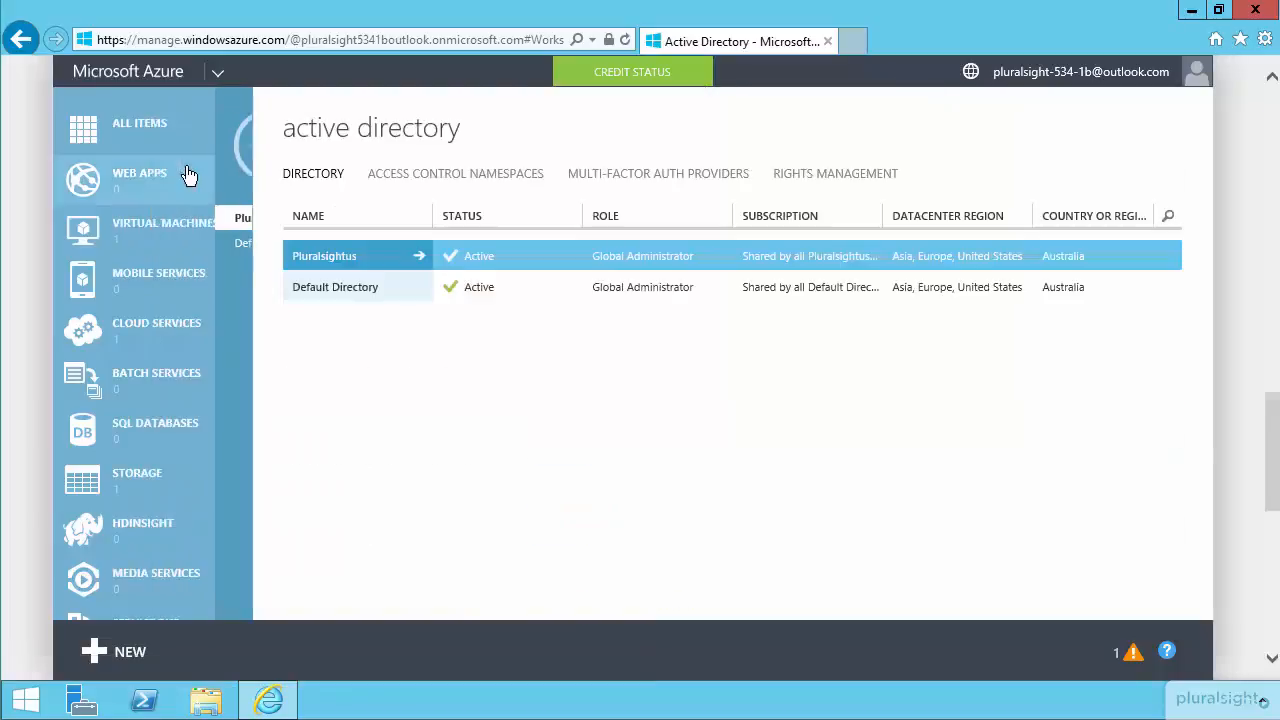
scroll(189, 171, down, 5)
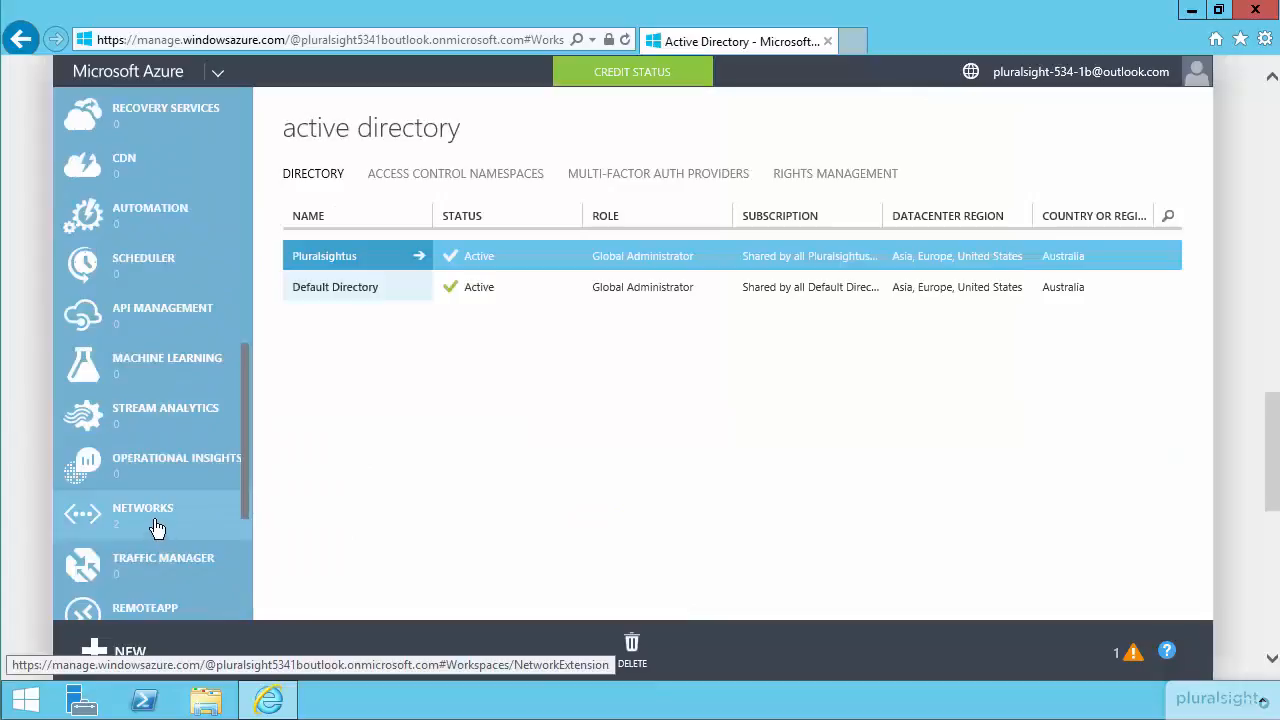
click(158, 530)
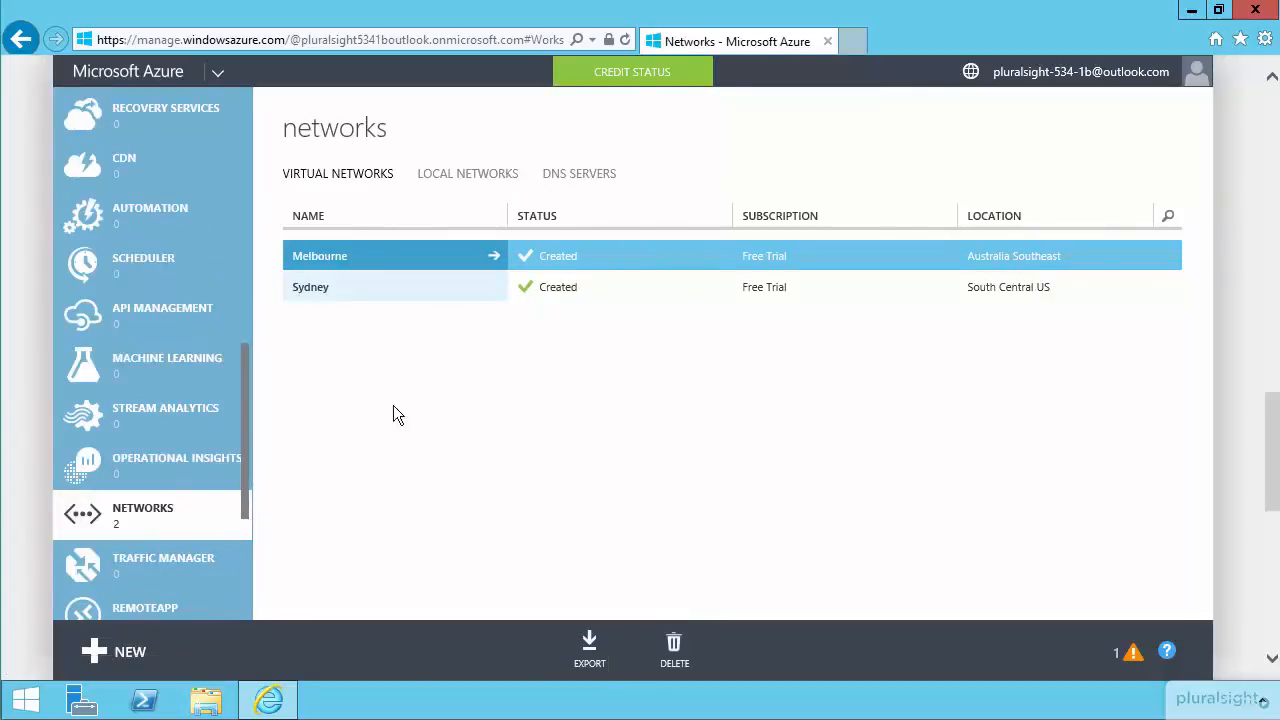
click(423, 290)
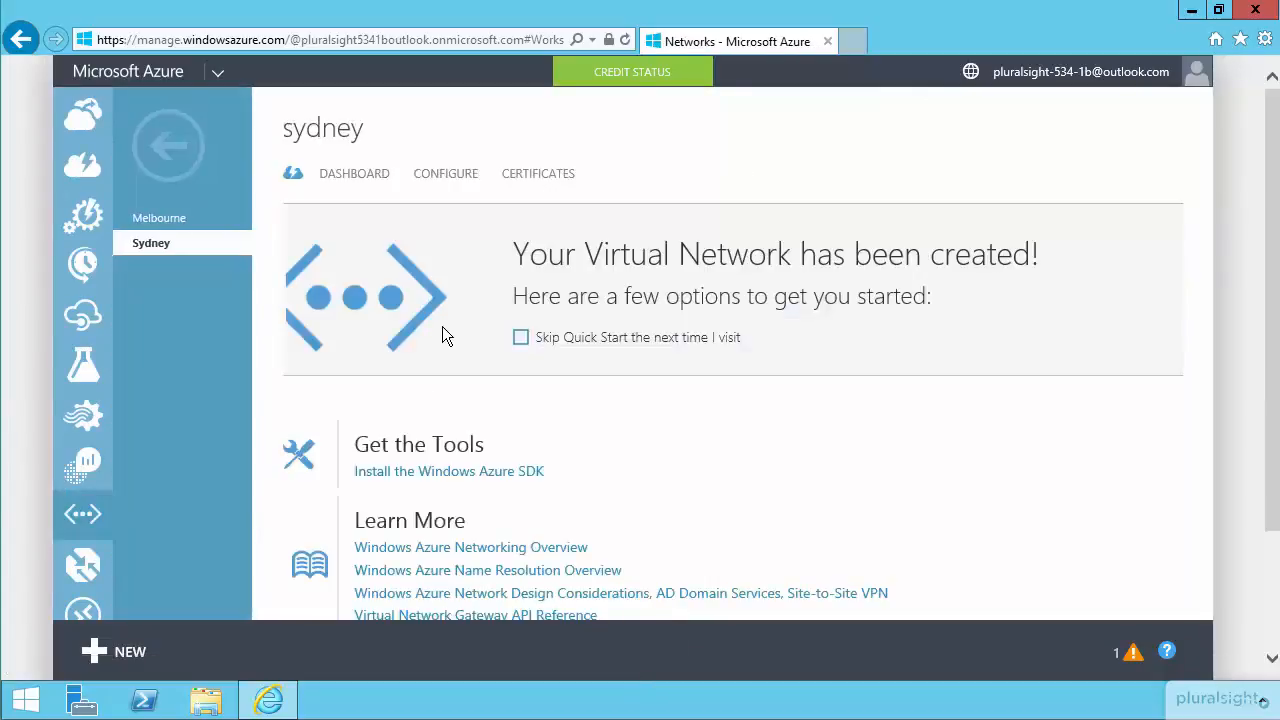
click(446, 176)
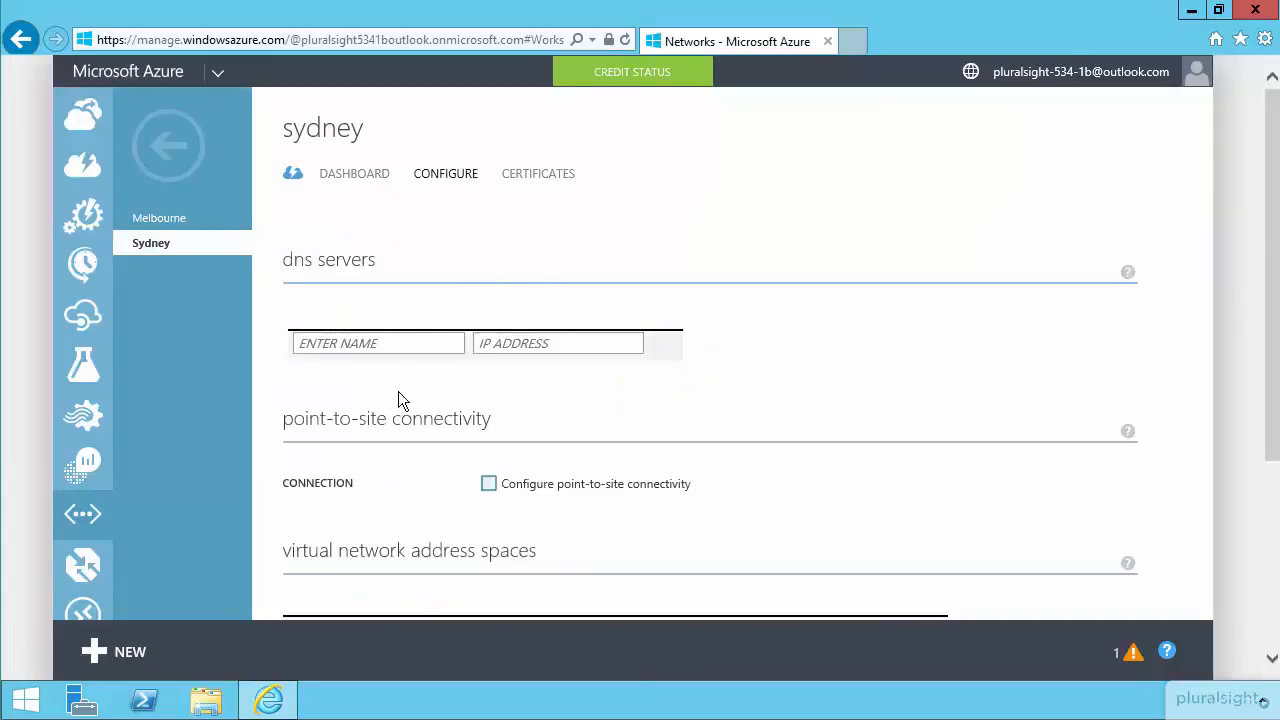
Add a DNS server named ps-dns with IP address 10.0.0.4 to the Sydney network and save the configuration.
click(489, 345)
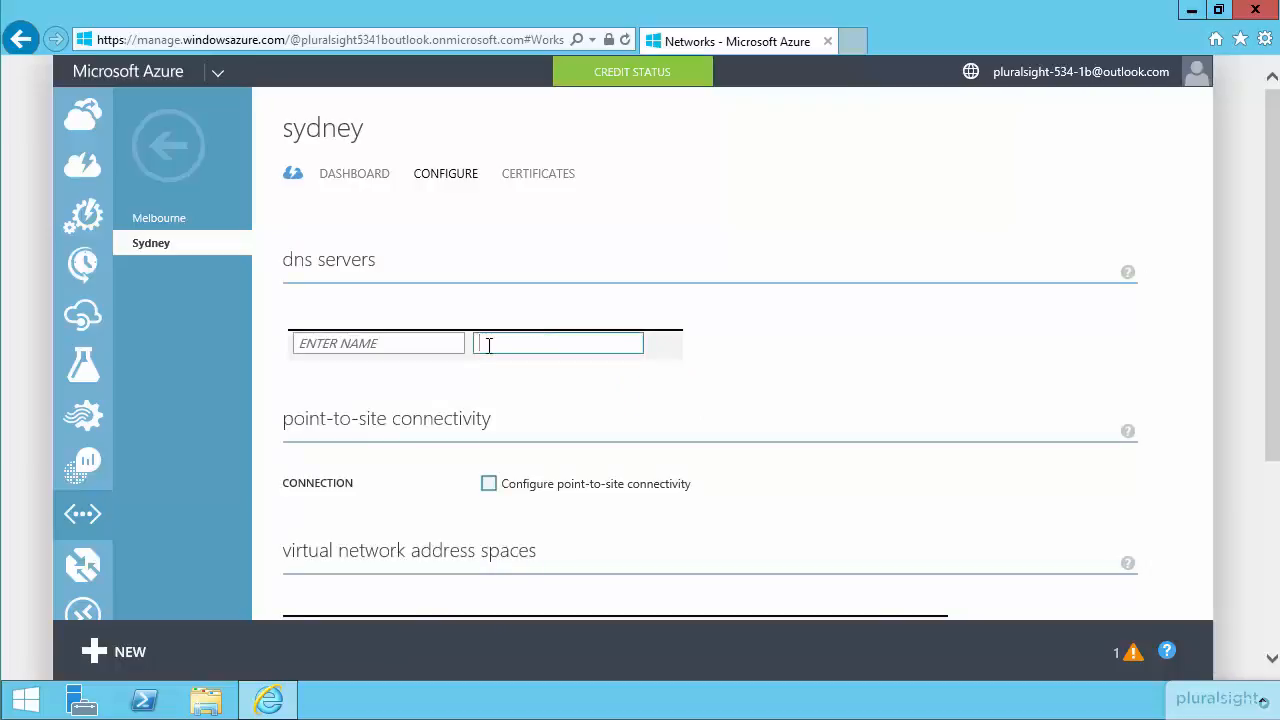
text(10)
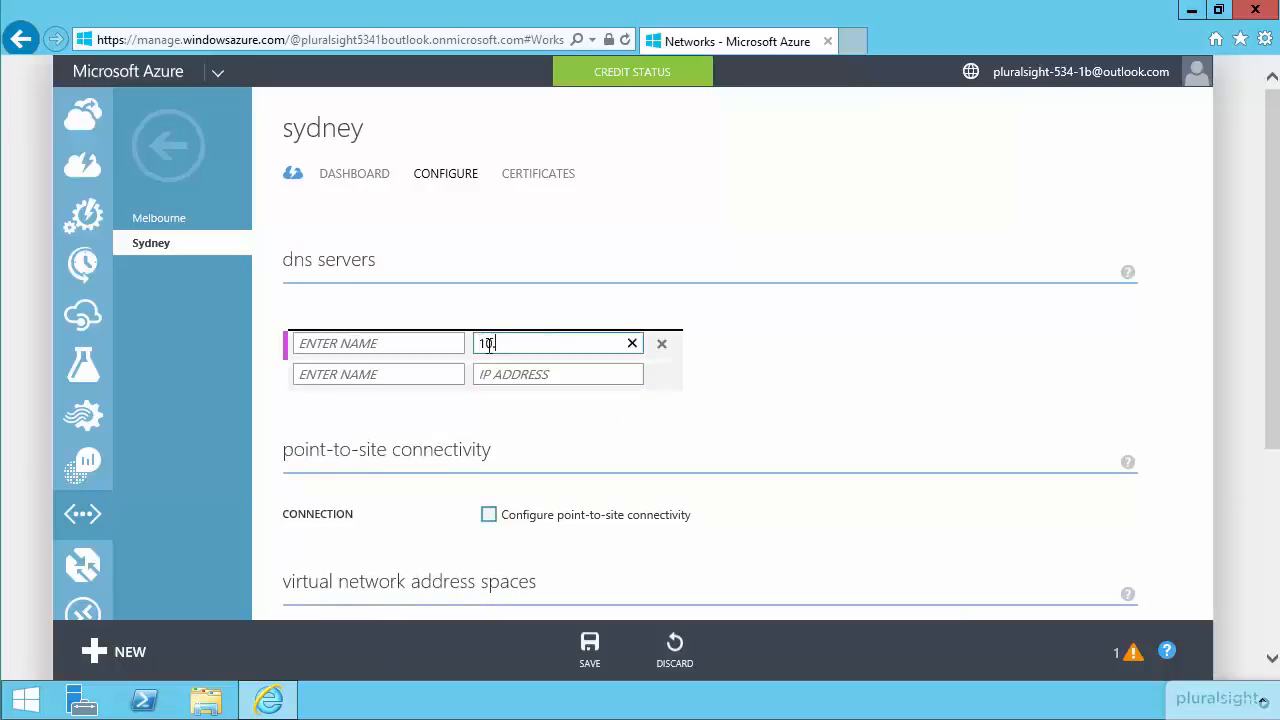
text(.0.0.4)
click(379, 358)
click(381, 341)
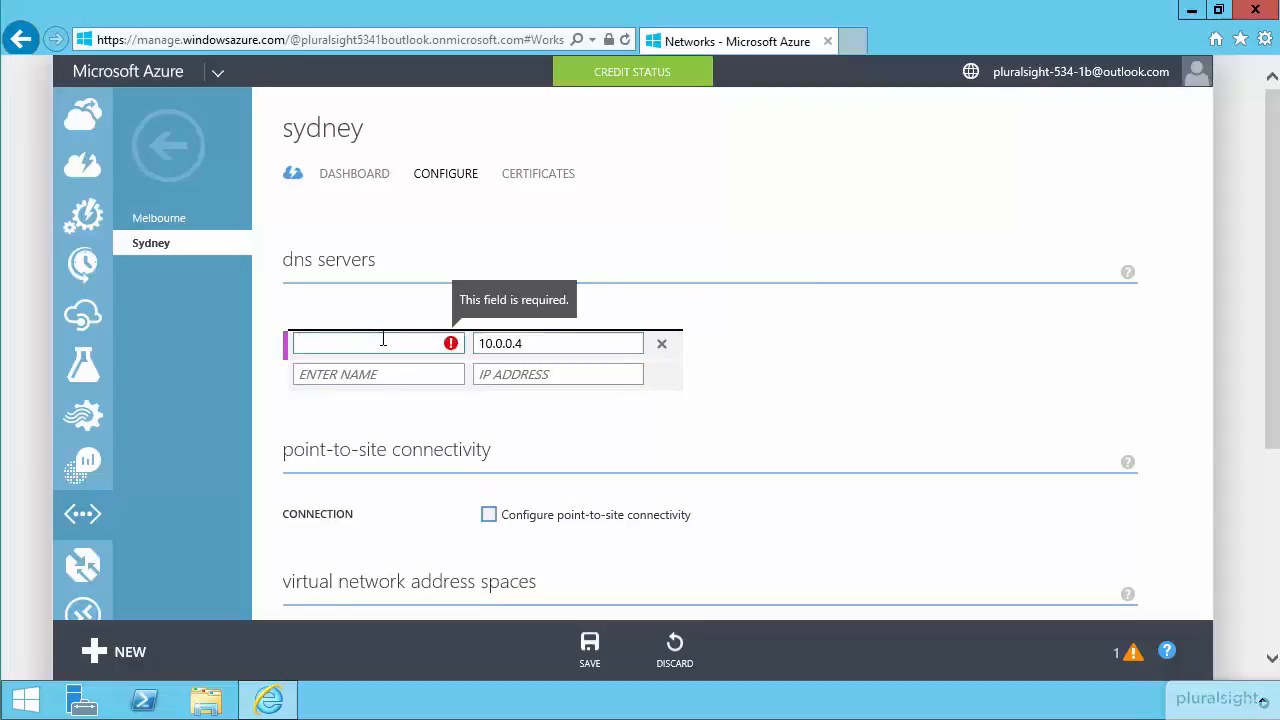
text(ps-dns)
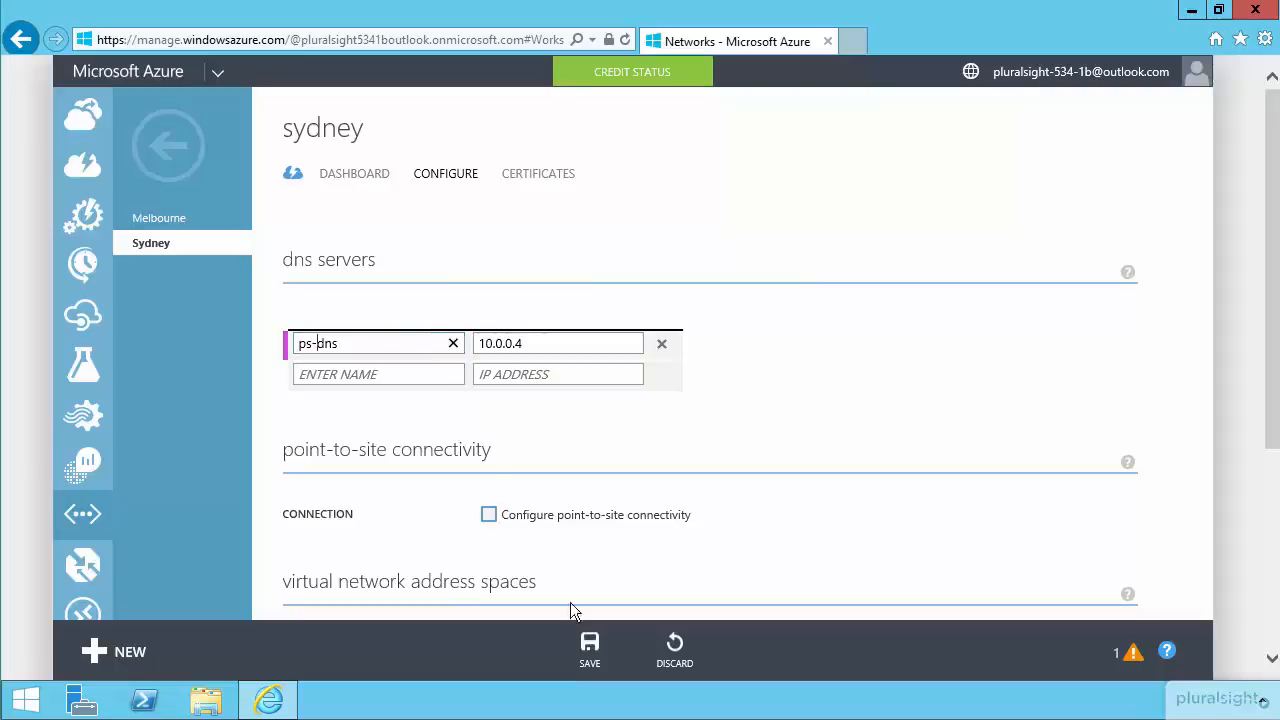
click(592, 650)
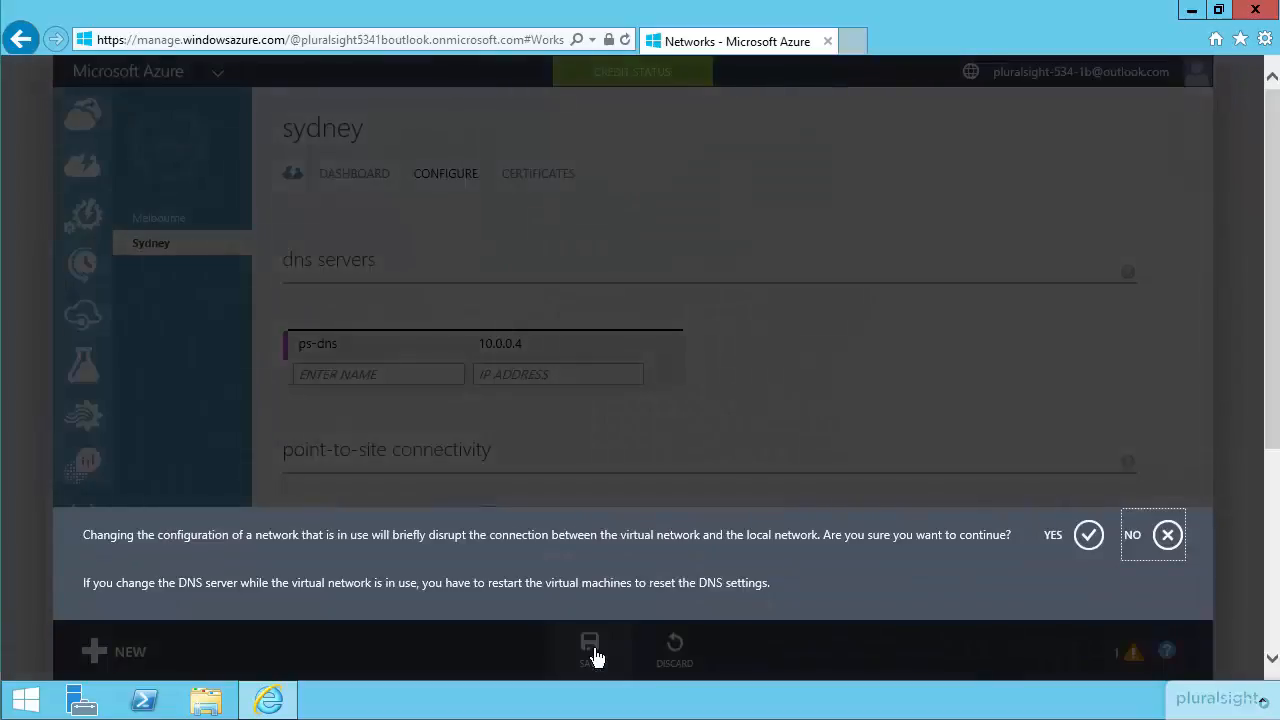
click(1084, 539)
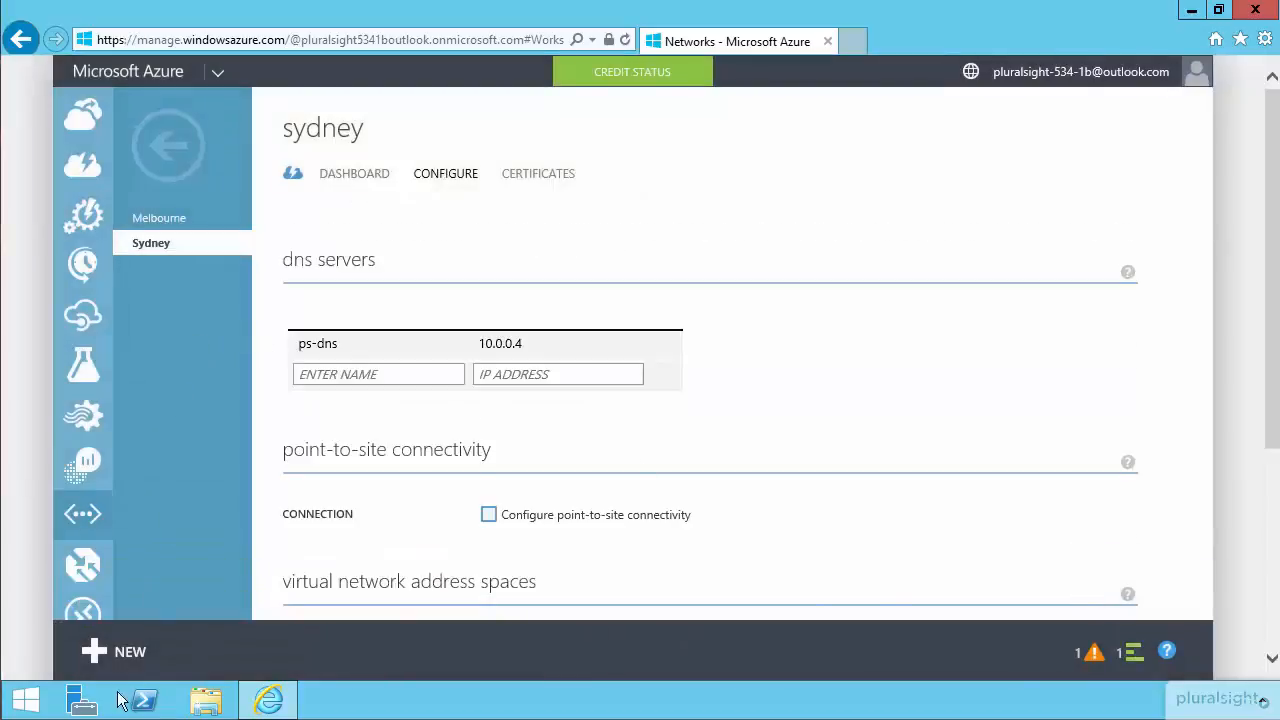
Create a new virtual machine from the gallery using the Windows Server 2016 Technical Preview 3 image.
click(108, 656)
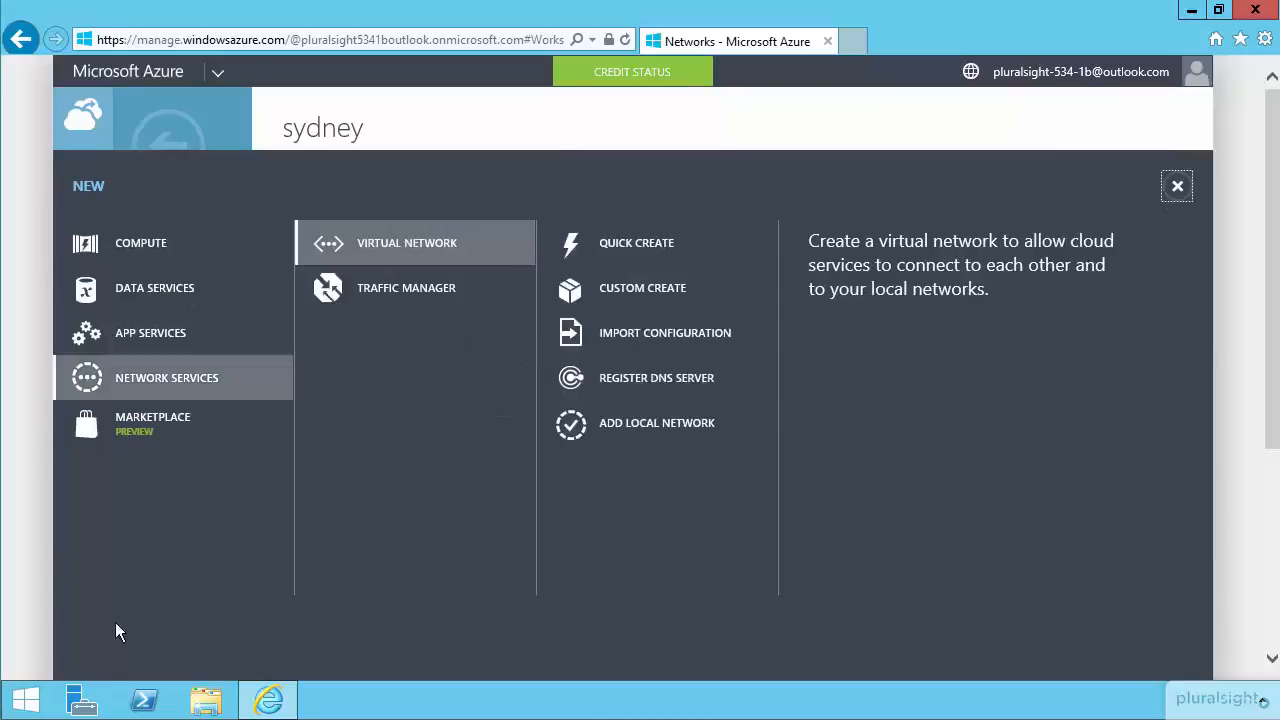
click(232, 256)
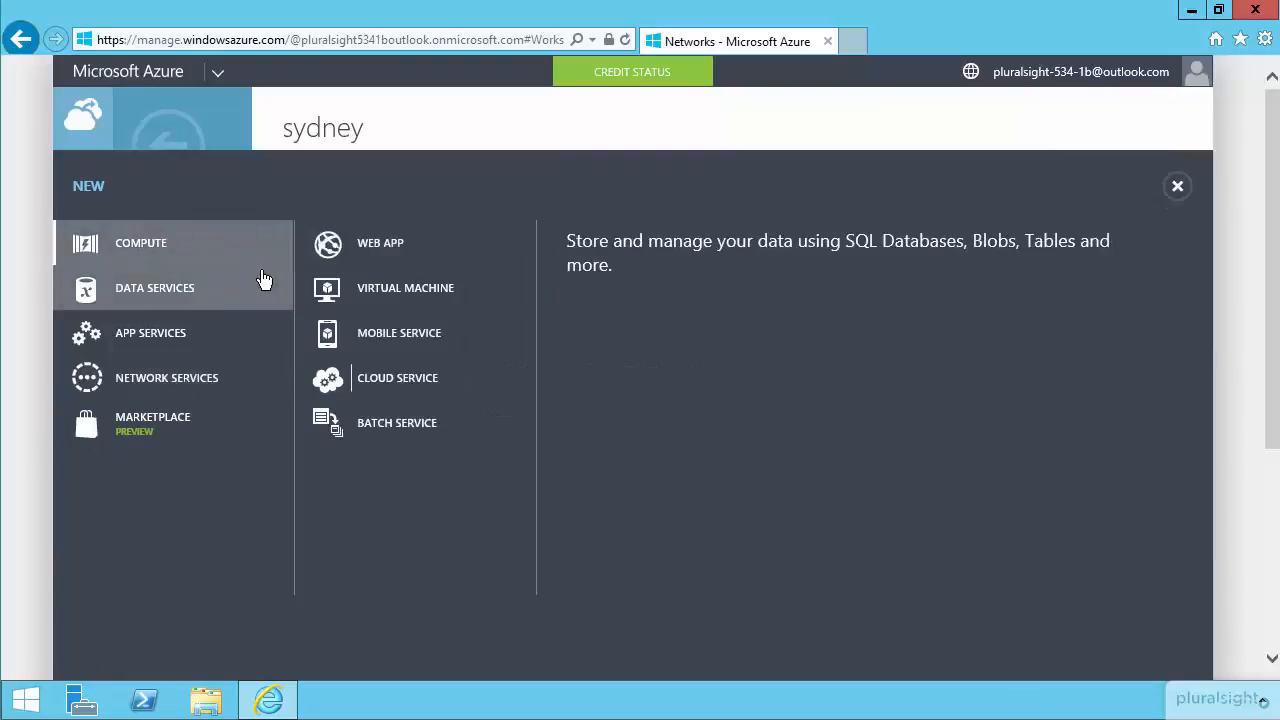
click(372, 285)
click(705, 250)
click(694, 287)
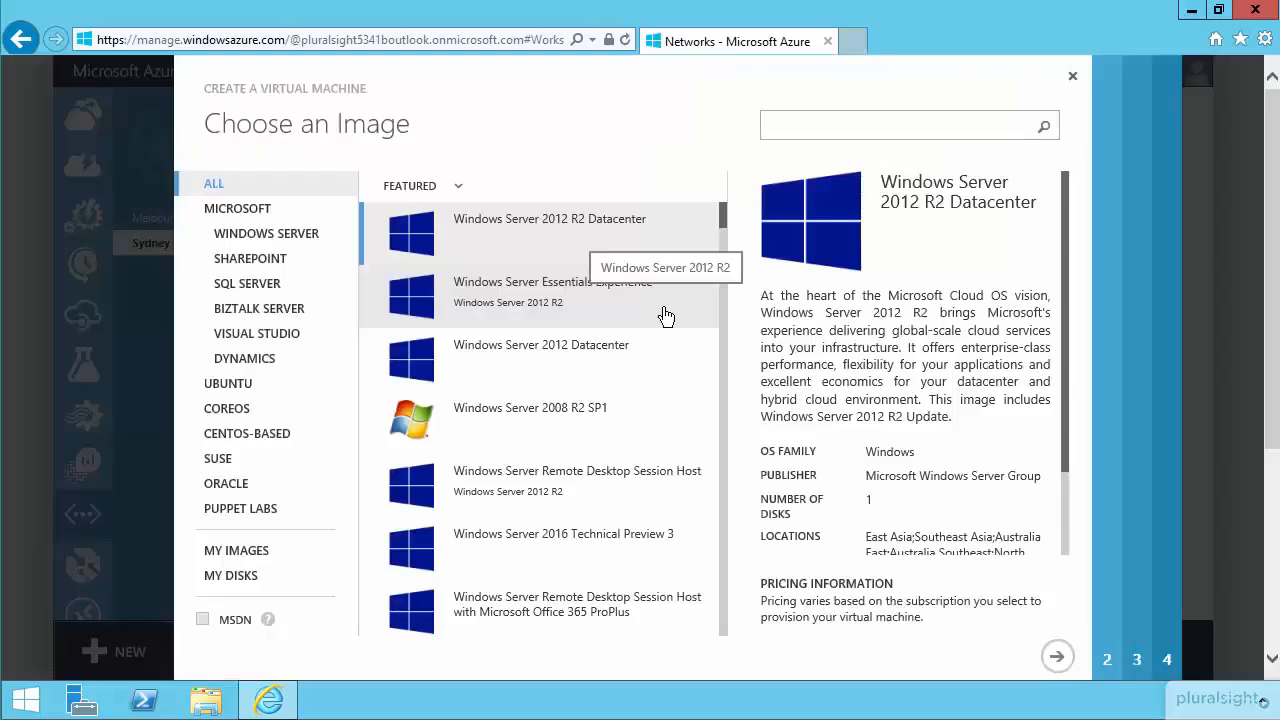
click(648, 535)
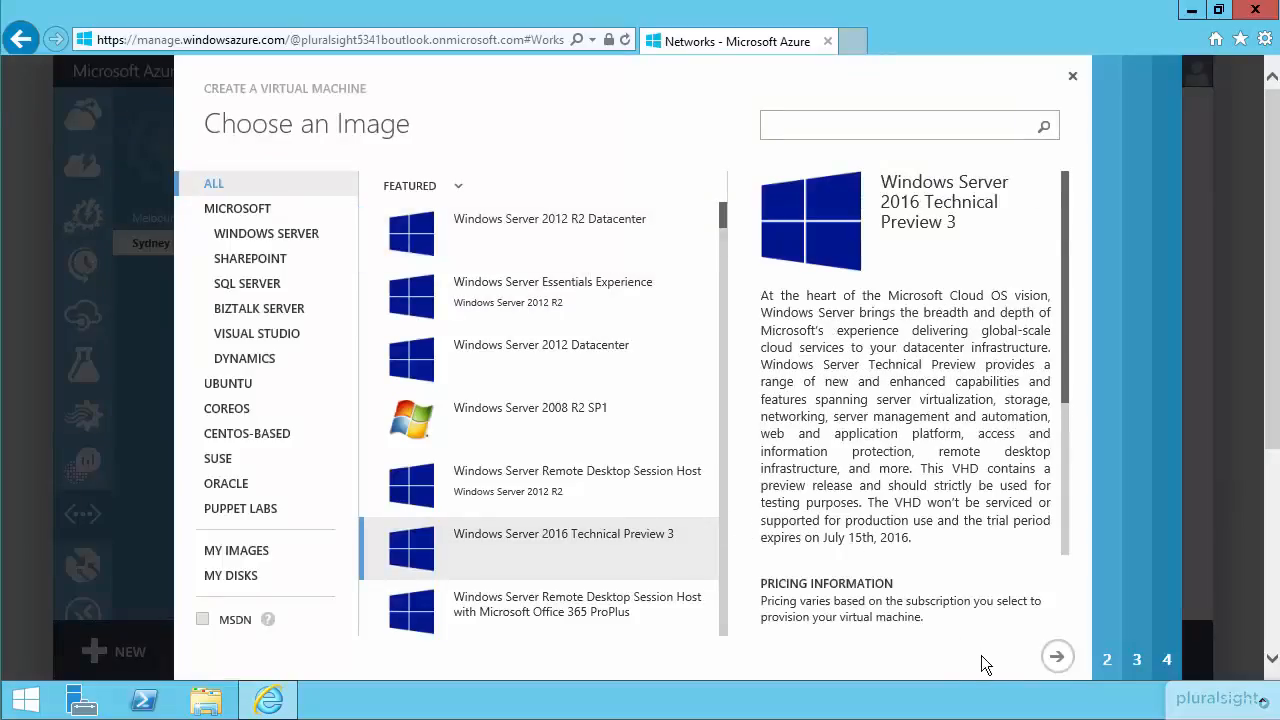
click(1057, 658)
Name the virtual machine pluralsight2 and enter the new user name, the account password and its confirmation.
text(pluralsight2)
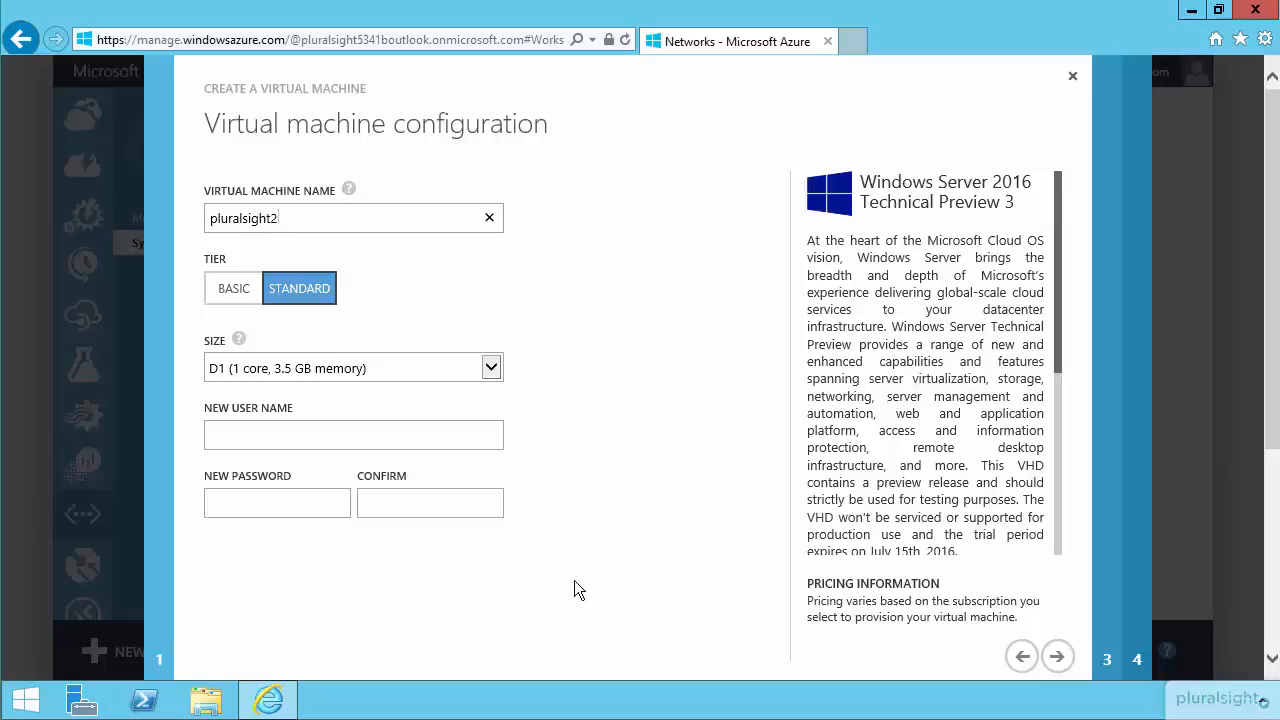
text(chancellorPa$$w0rd!)
key(Tab)
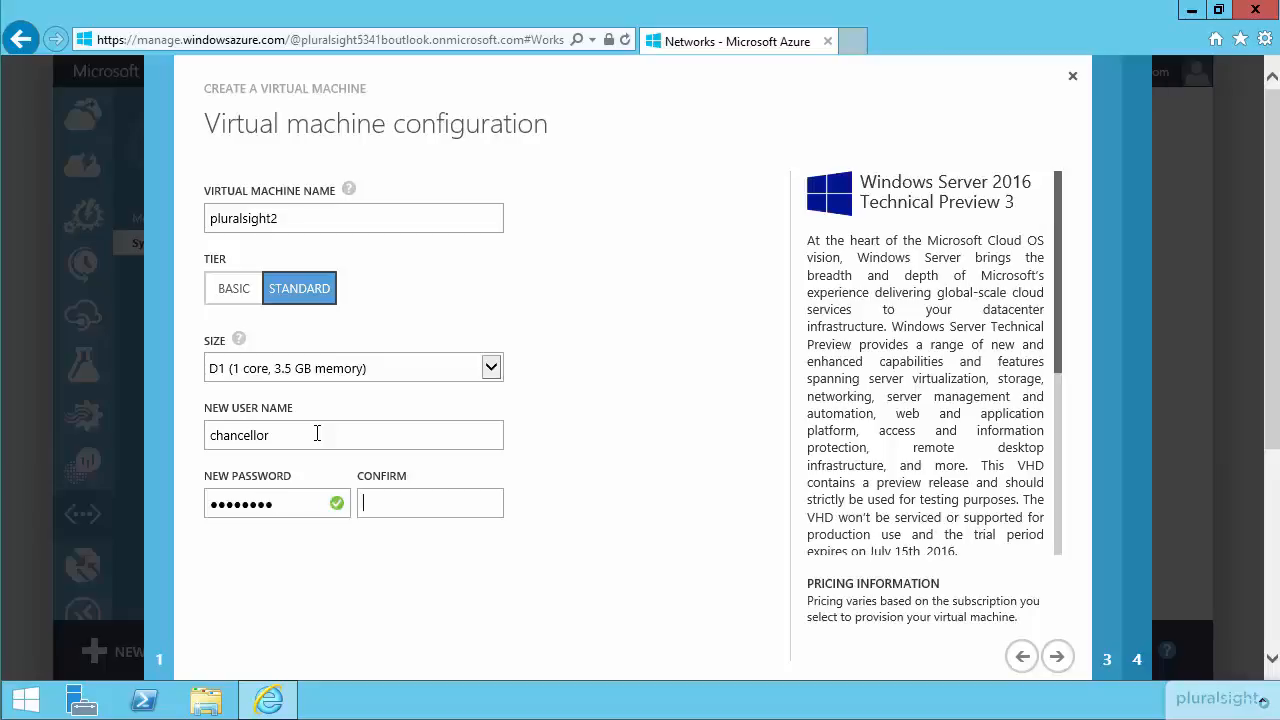
text(Pa$$w0)
click(1058, 660)
Place the virtual machine in the Sydney virtual network and finish creating it with the VM agent installed.
click(491, 207)
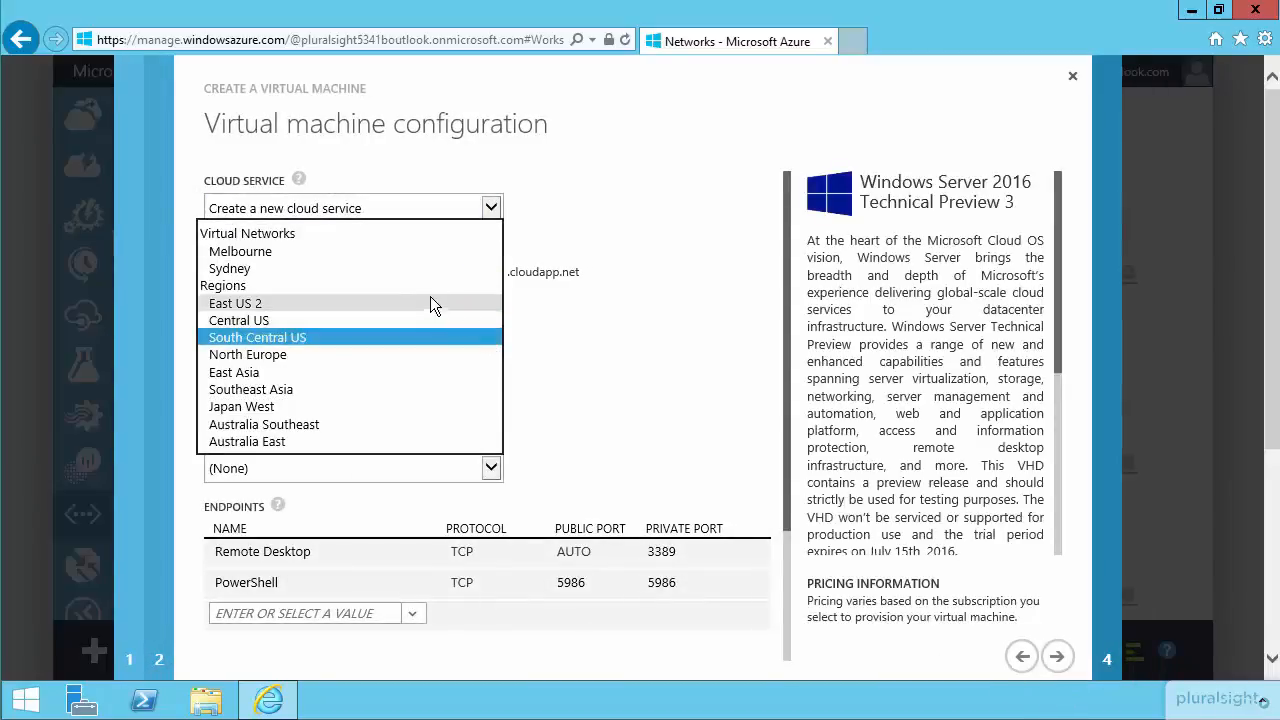
click(416, 270)
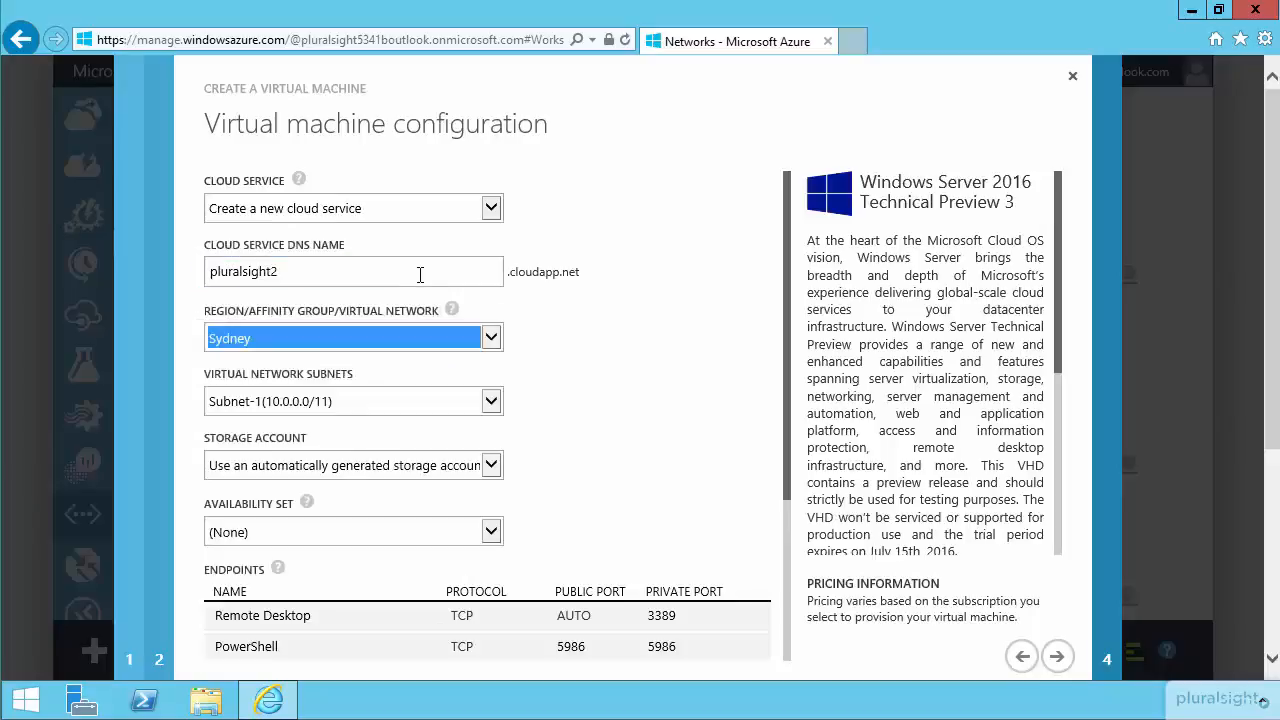
click(1068, 670)
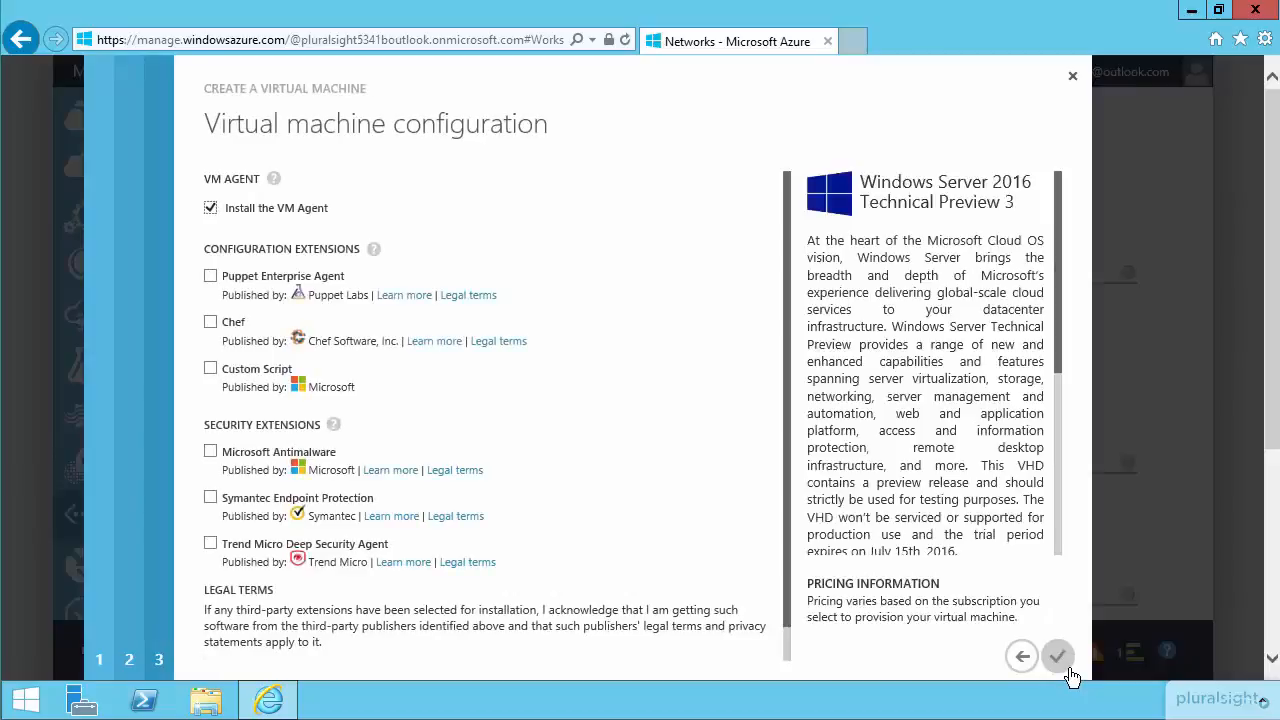
click(1064, 668)
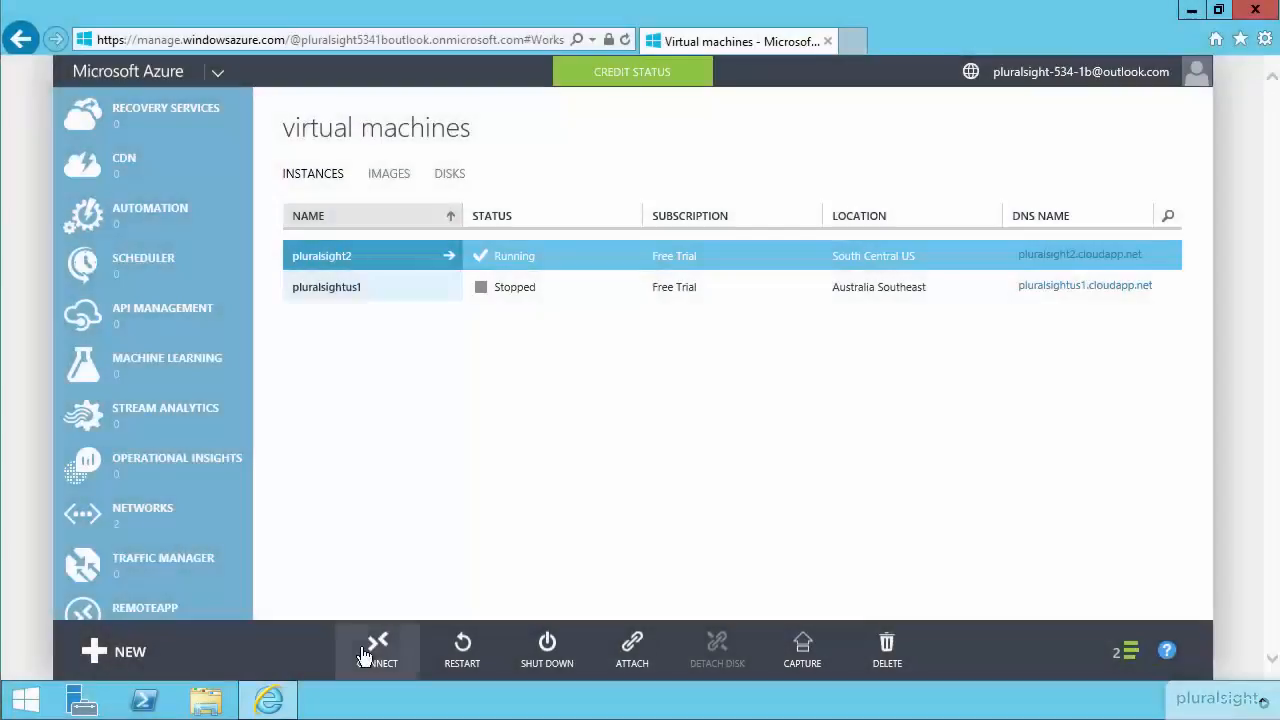
Open the Remote Desktop file of the pluralsight2 virtual machine and start the connection.
click(377, 648)
click(868, 657)
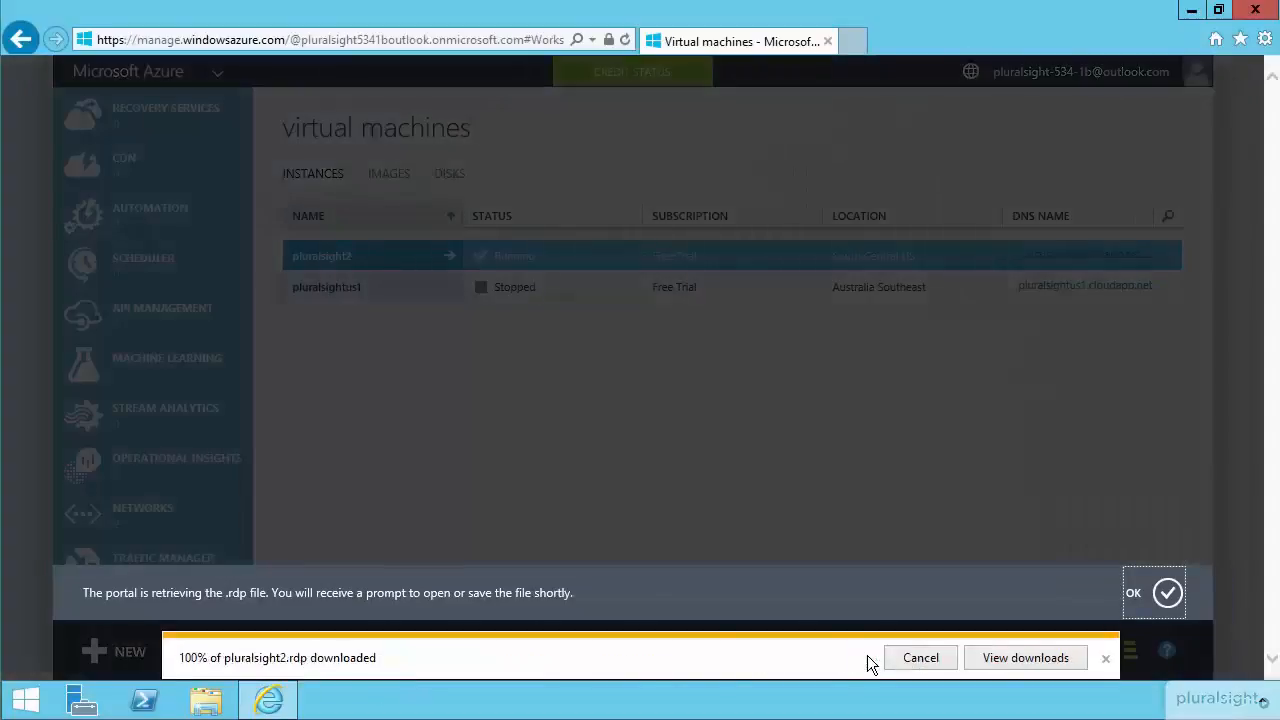
click(740, 462)
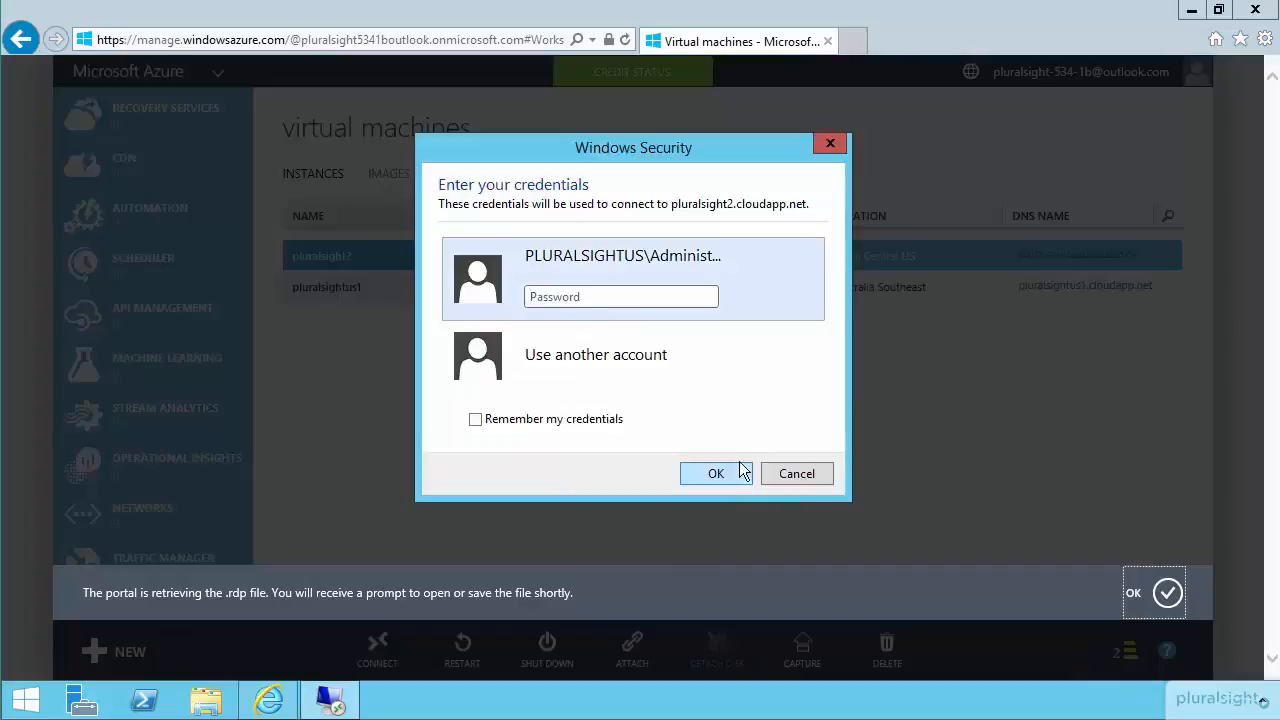
Sign in to pluralsight2 with another account, entering the local user name and account password, and accept the remote connection.
click(615, 366)
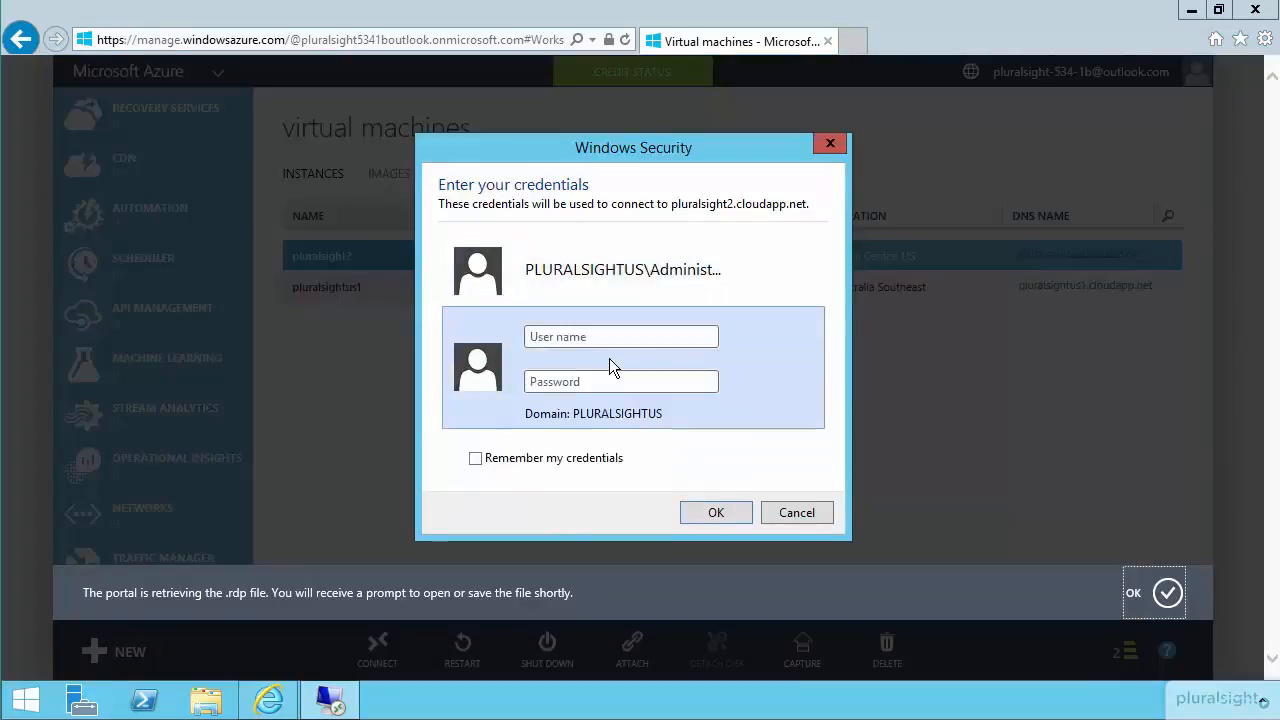
text(.\chanc)
text(ellor)
text(•)
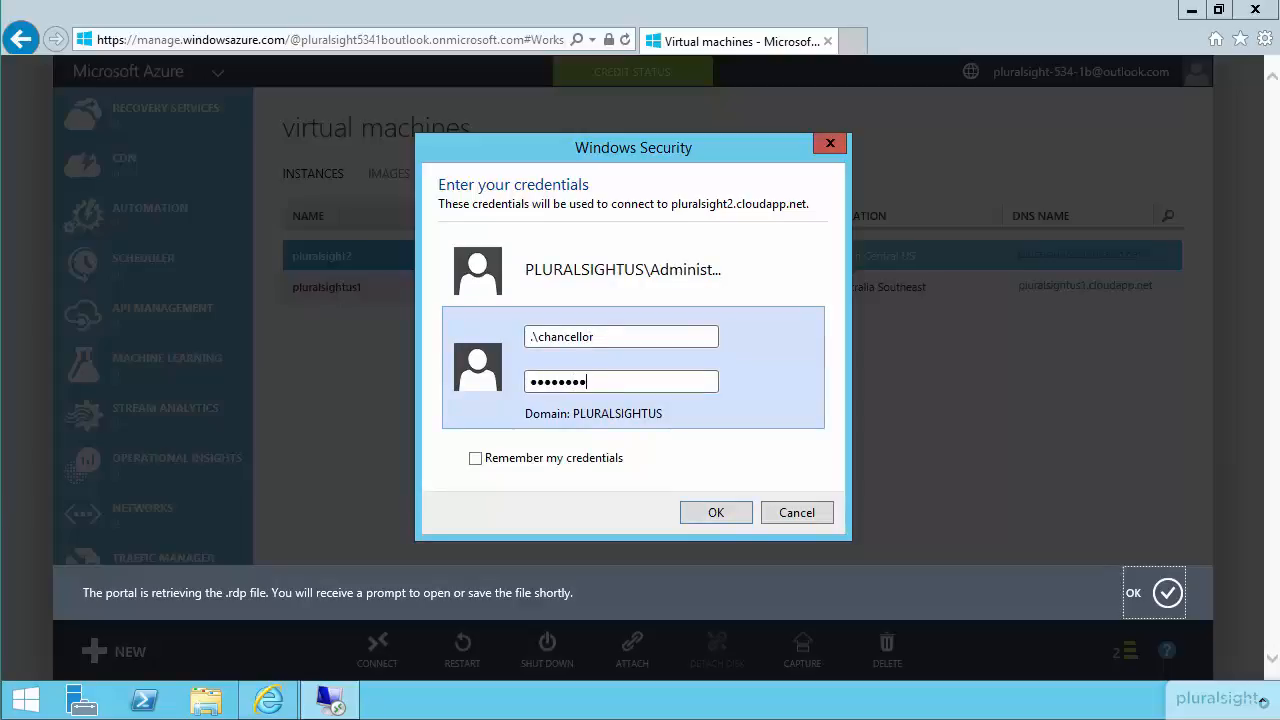
text(•••••••)
click(710, 513)
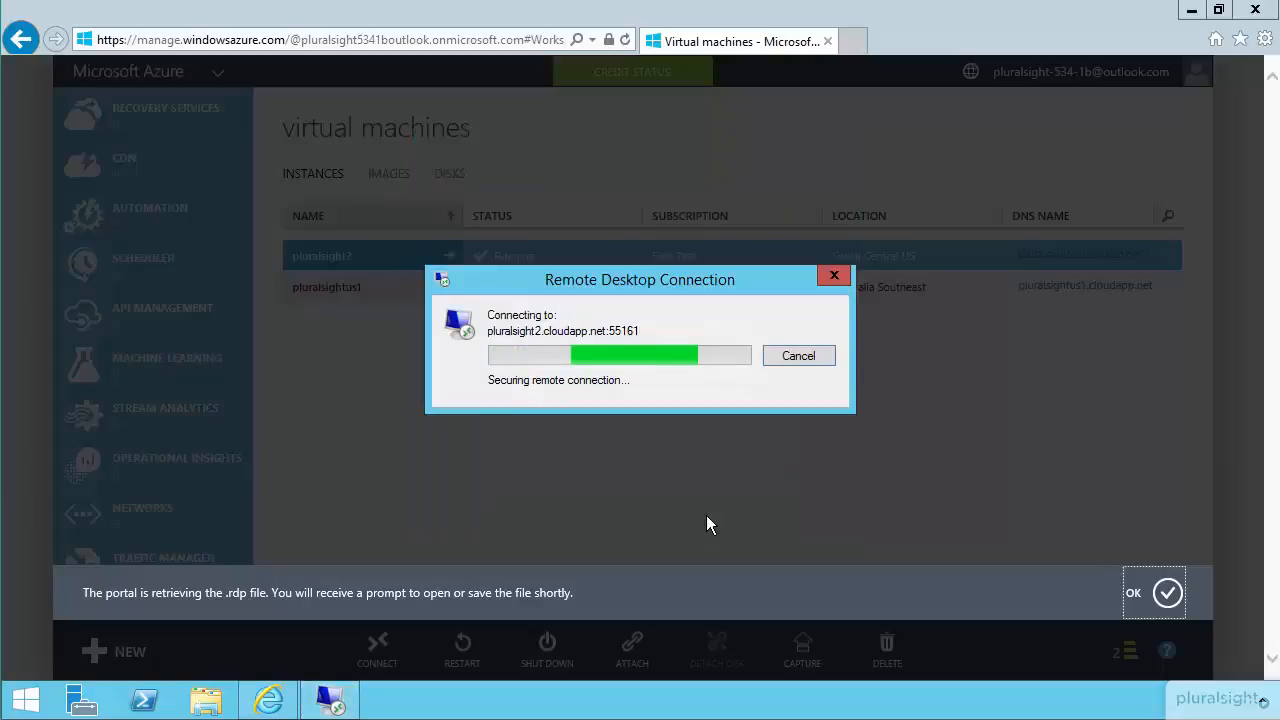
click(704, 512)
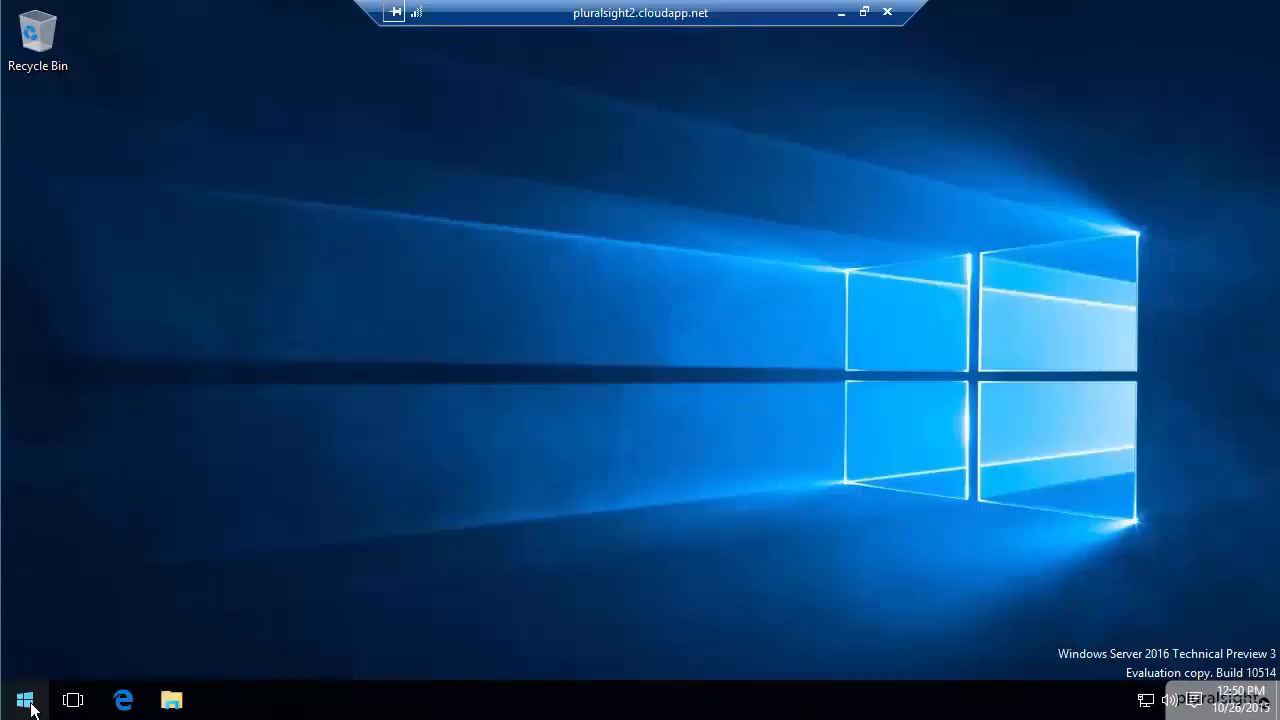
Open a command prompt on the remote server and run ipconfig to check its IP address.
right_click(31, 705)
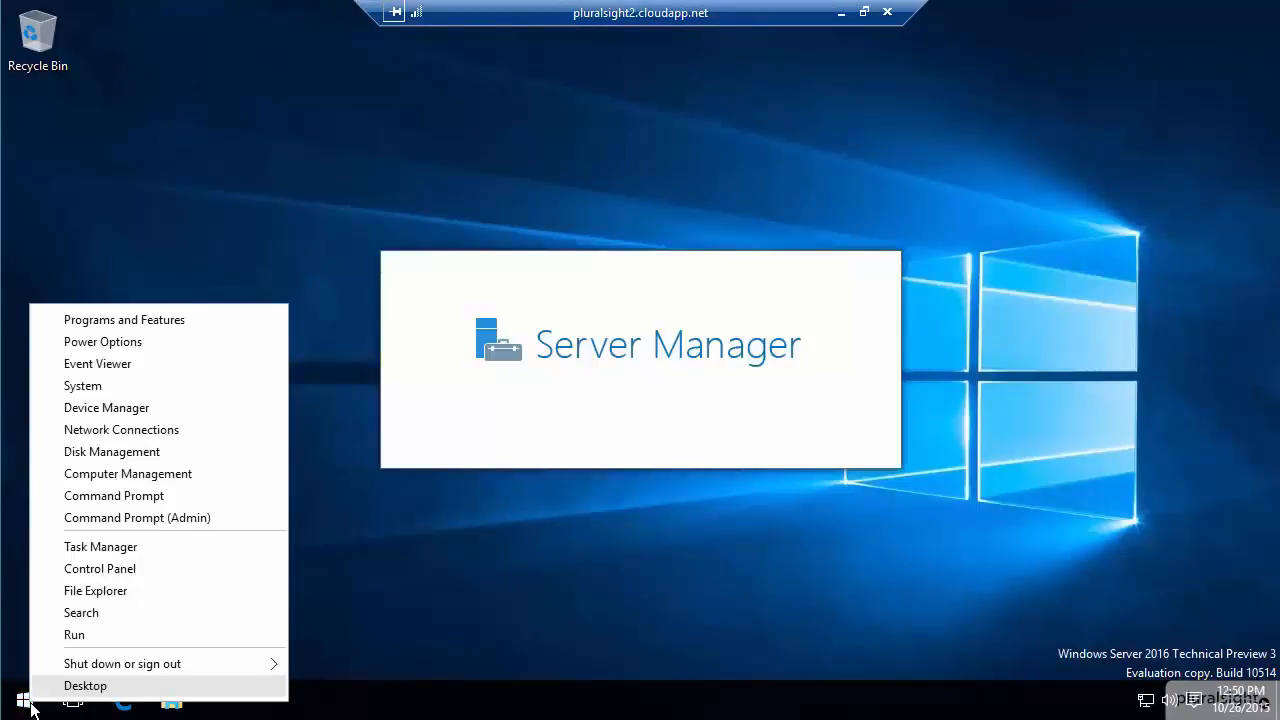
click(135, 497)
text(ipconfig)
key(Return)
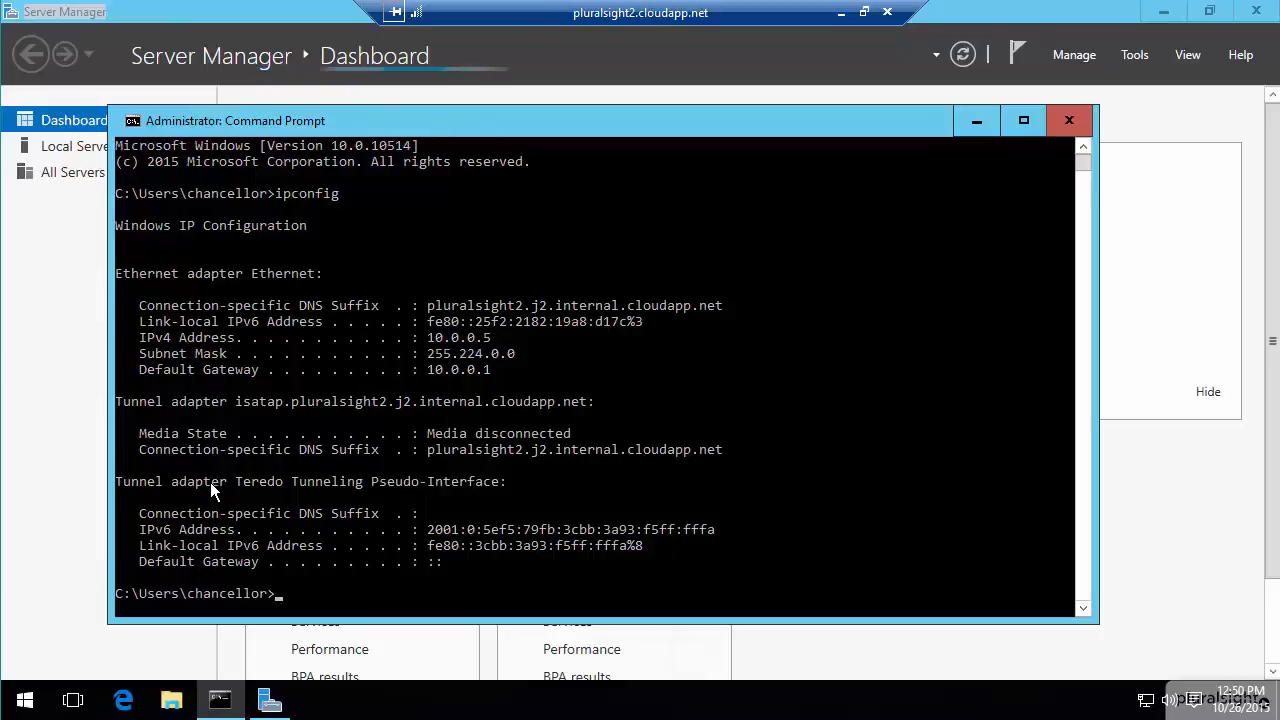
Run ipconfig /all to view the server's full network configuration, including its DNS server.
text(ipconfig /all)
key(Return)
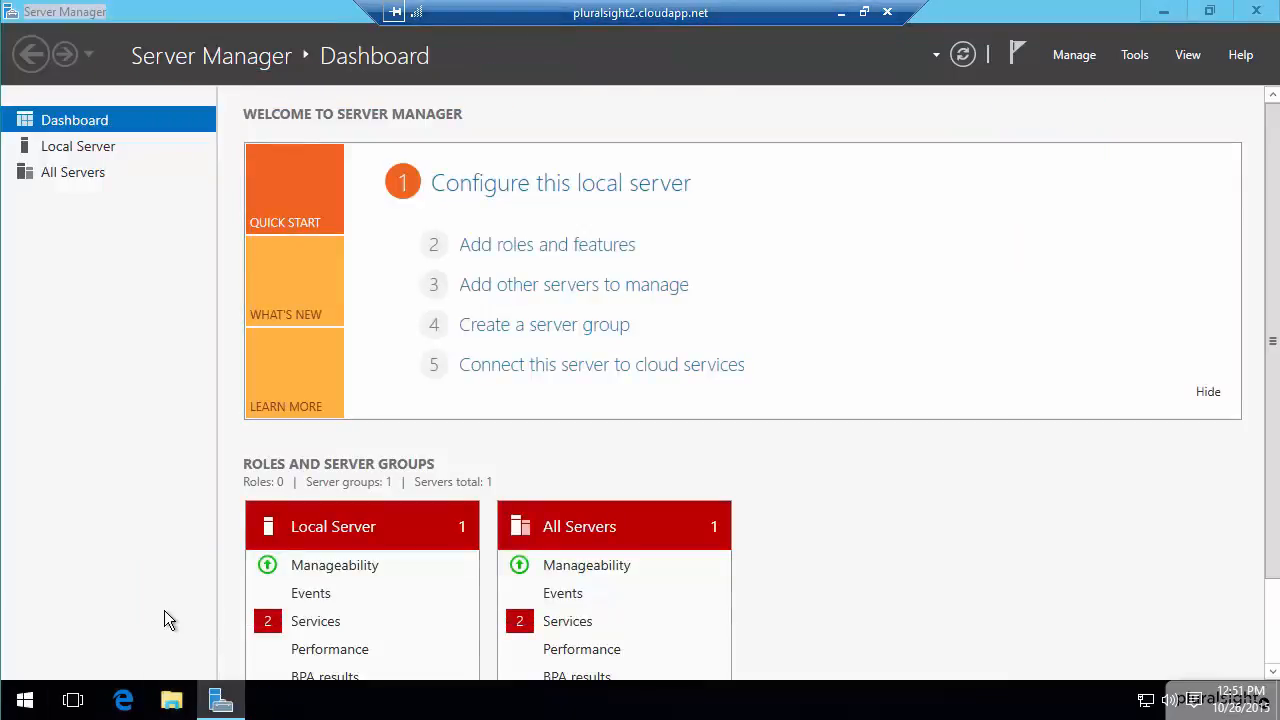
Open the pluralsight2 server's system properties at the computer name settings.
click(171, 703)
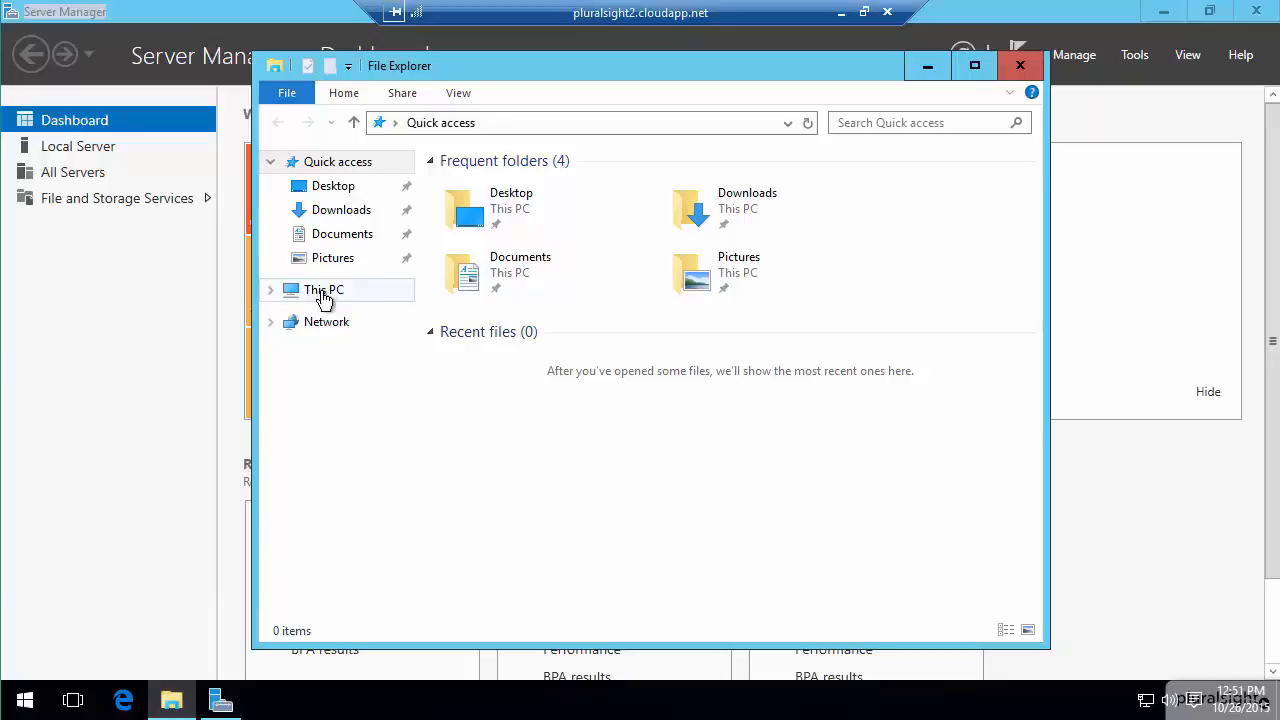
right_click(324, 299)
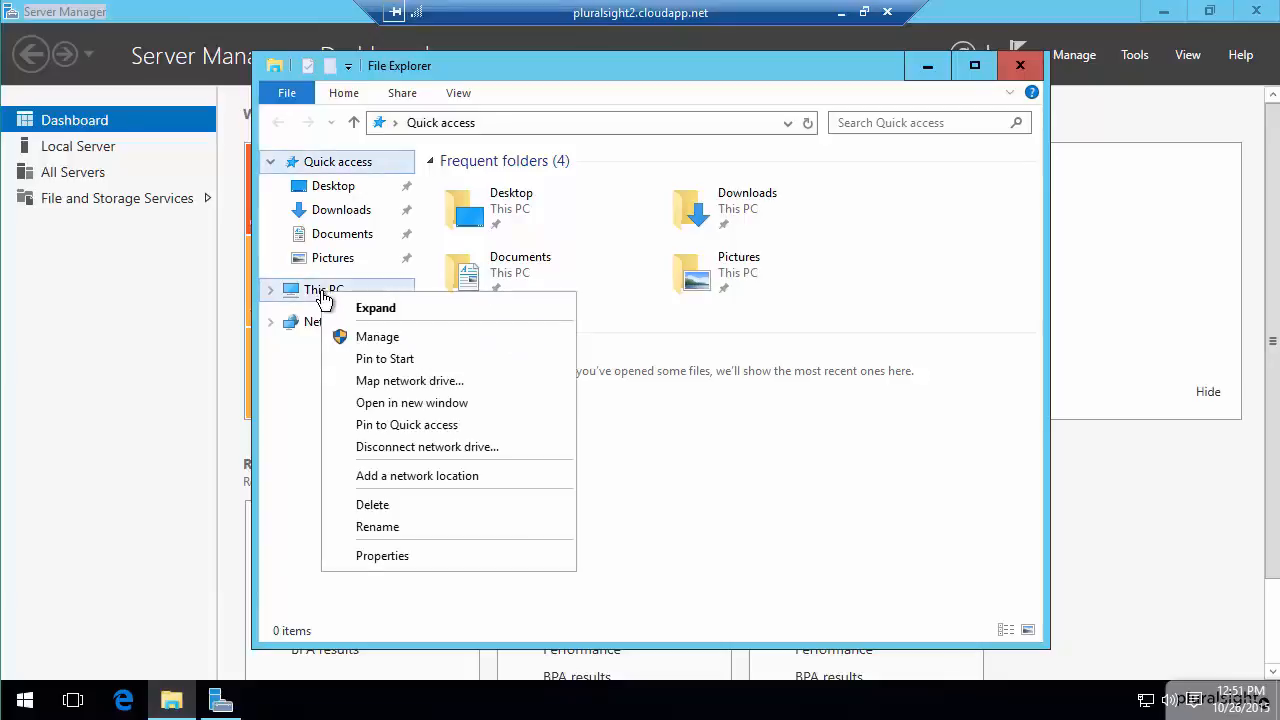
click(362, 556)
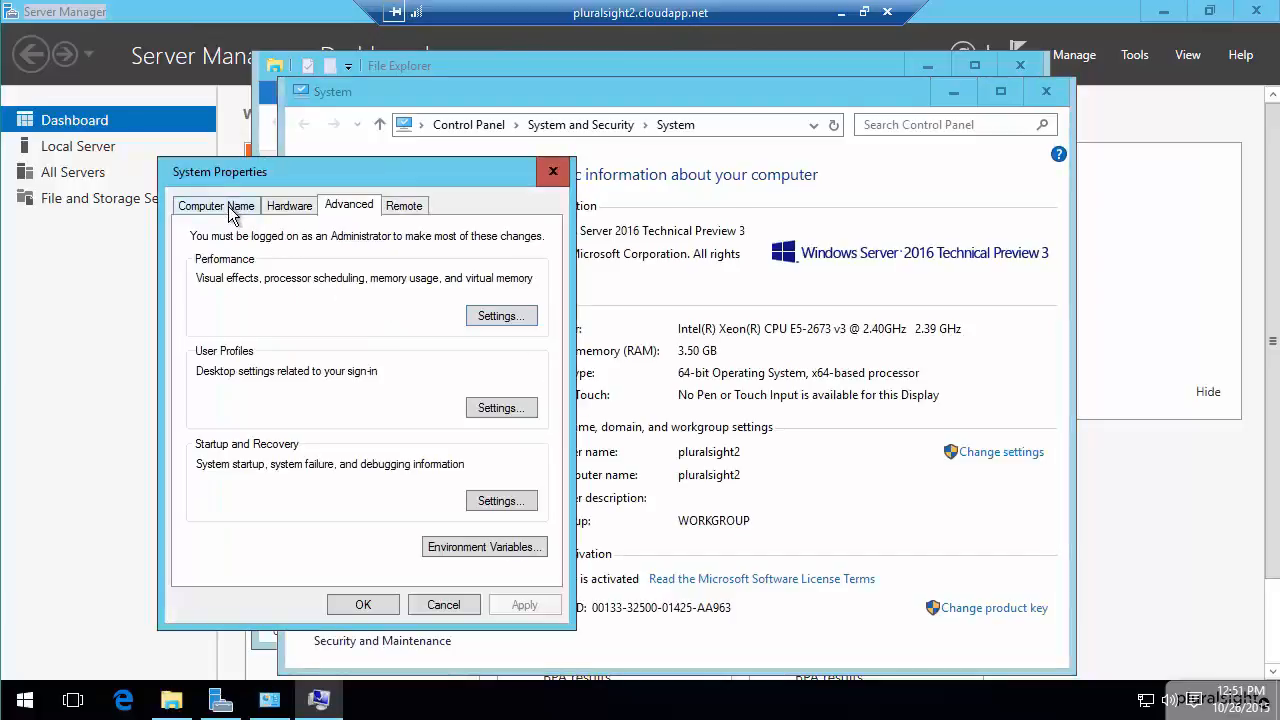
click(228, 206)
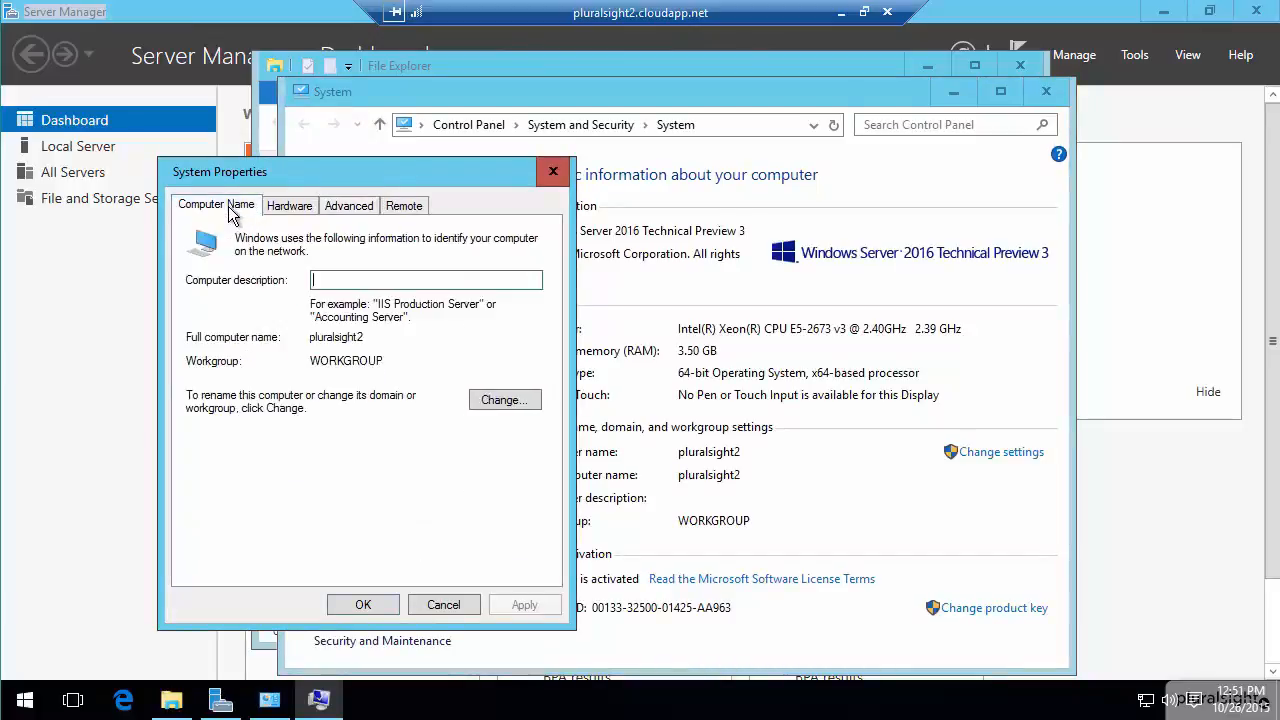
Change the server's membership from workgroup to the domain pluralsightus.onmicrosoft.com and submit the change.
click(490, 399)
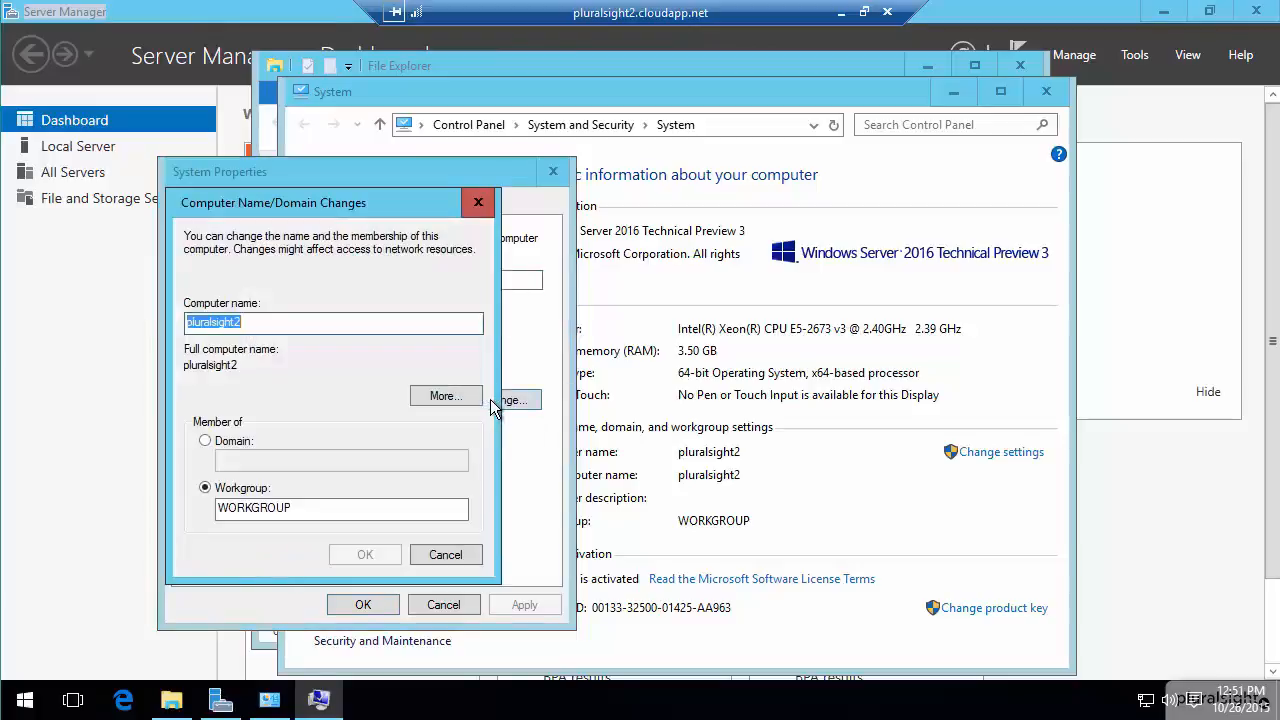
click(226, 442)
click(254, 460)
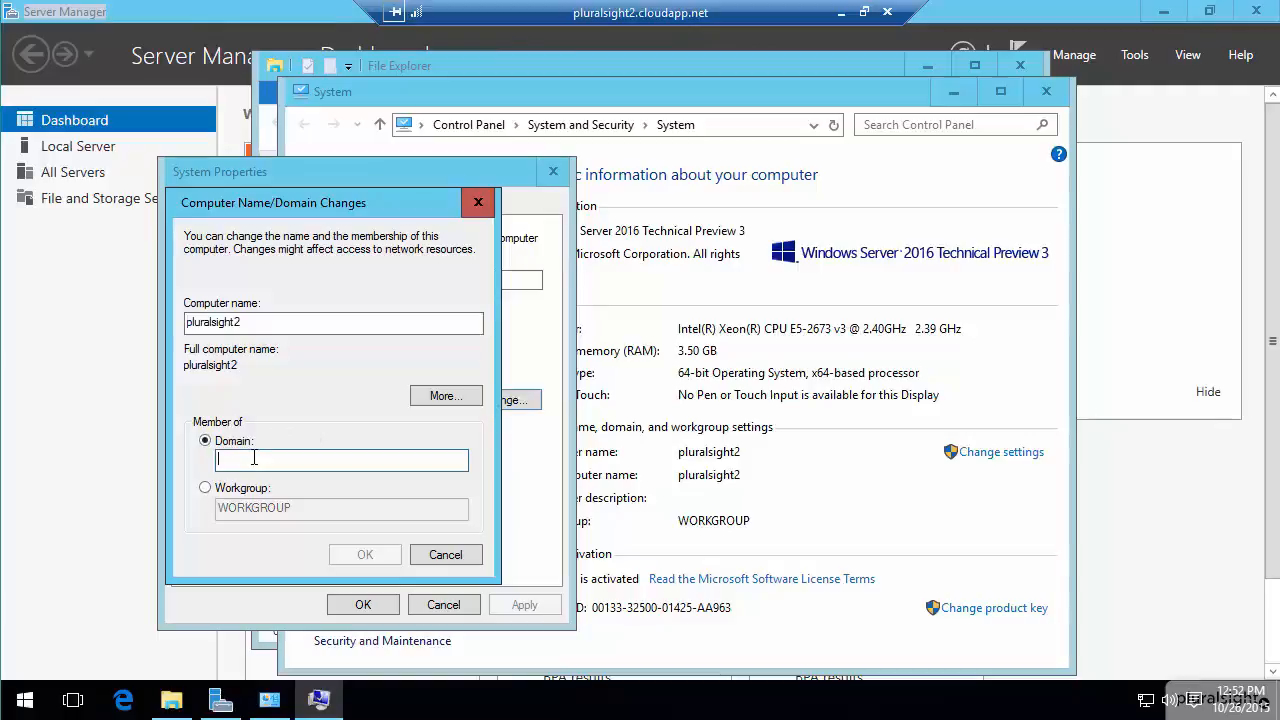
text(pluralsightus.onmicrosoft.com)
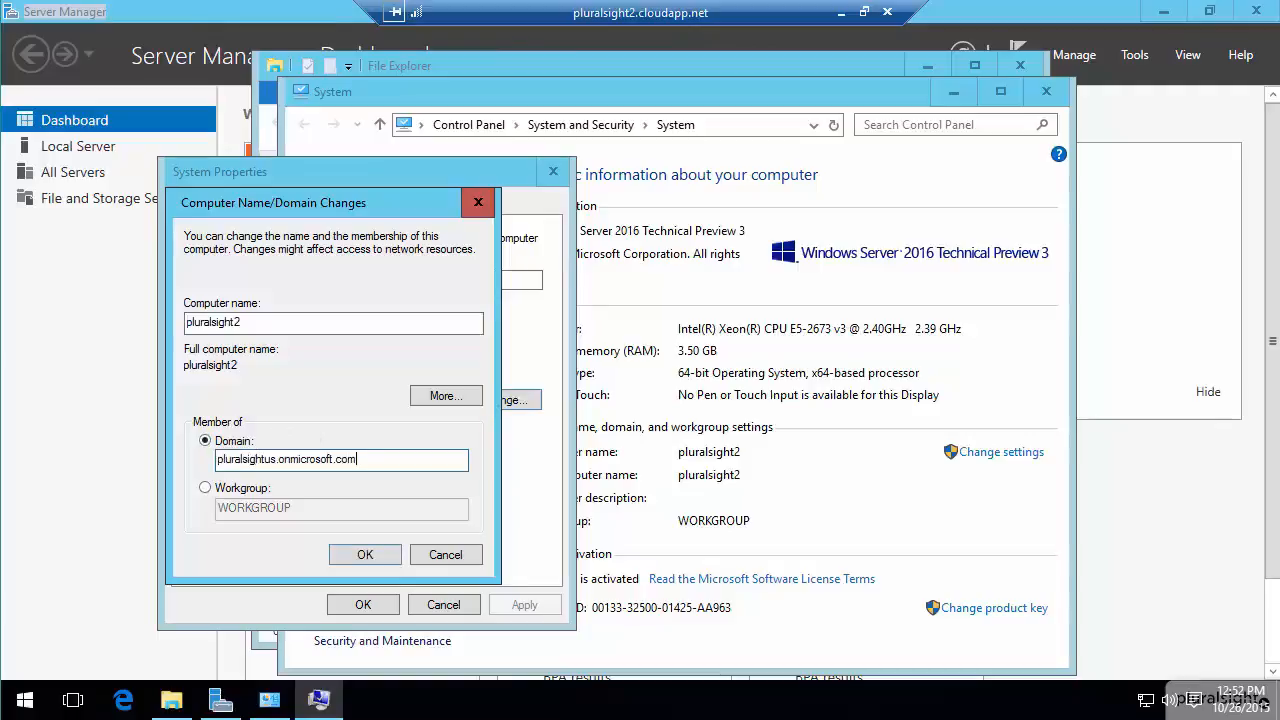
click(365, 557)
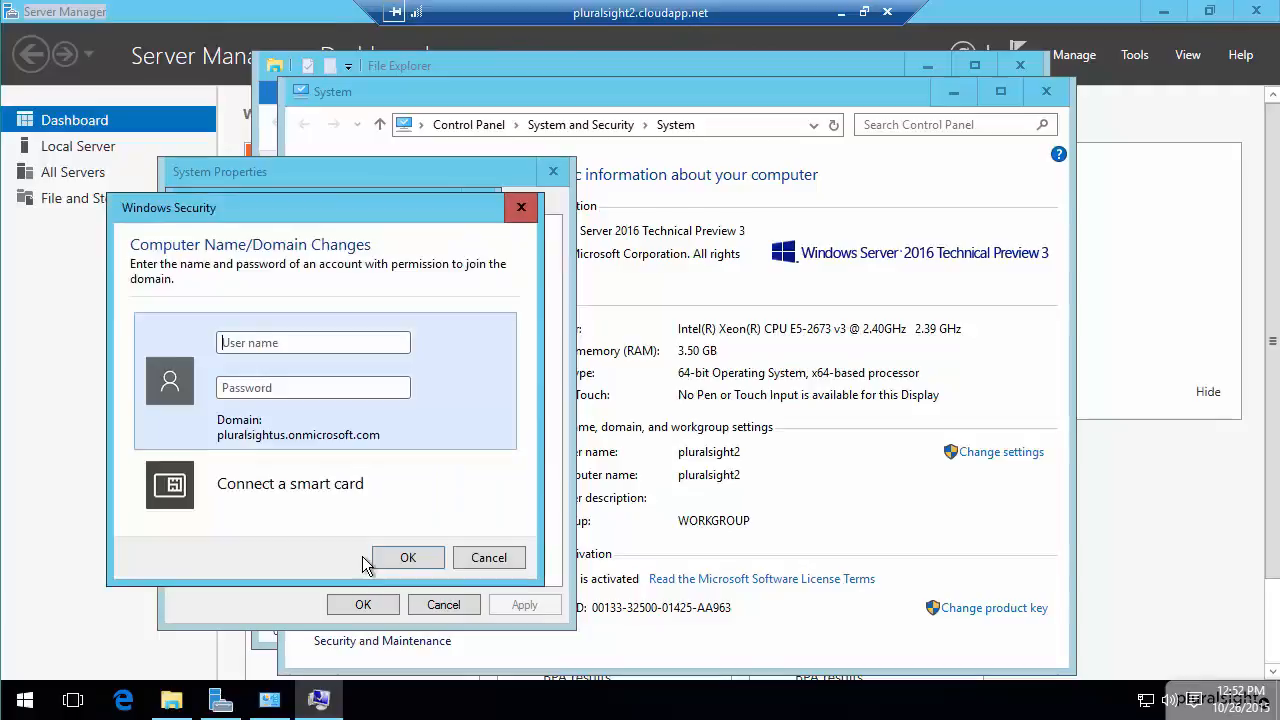
Try to authorise the domain join with the cloud account's user name and account password.
text(chance)
text(••••)
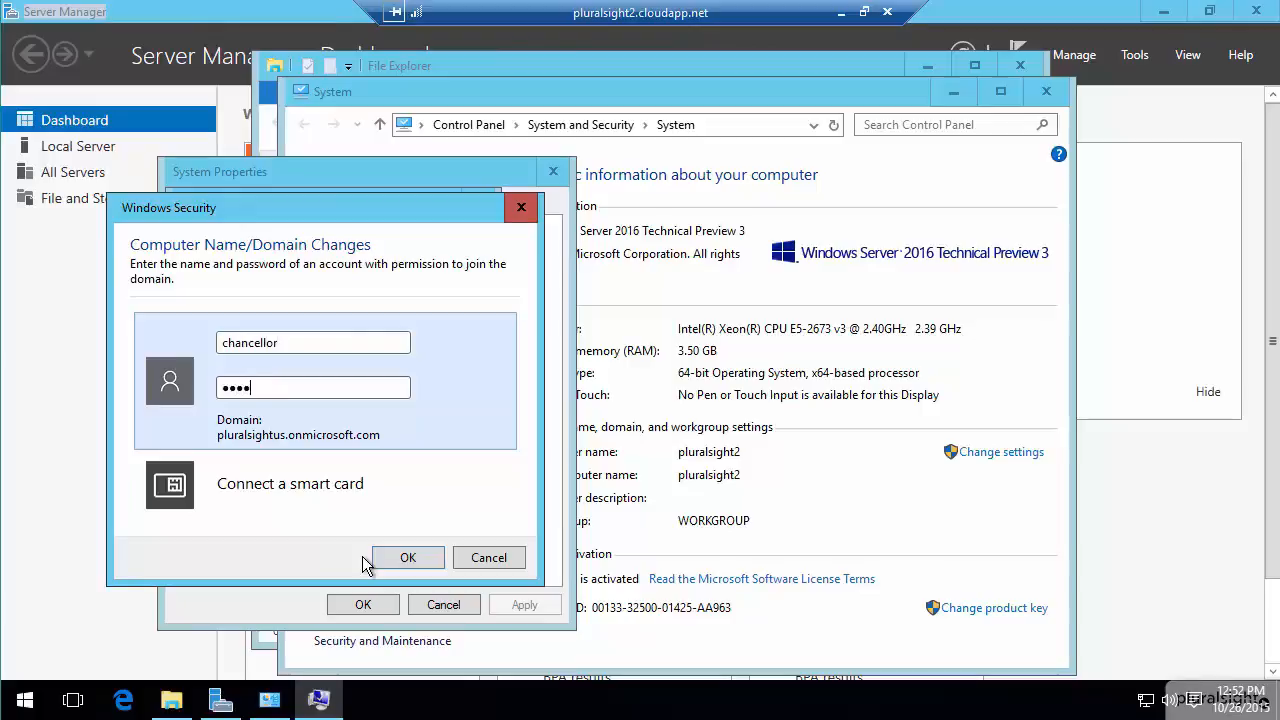
text(••••)
click(398, 555)
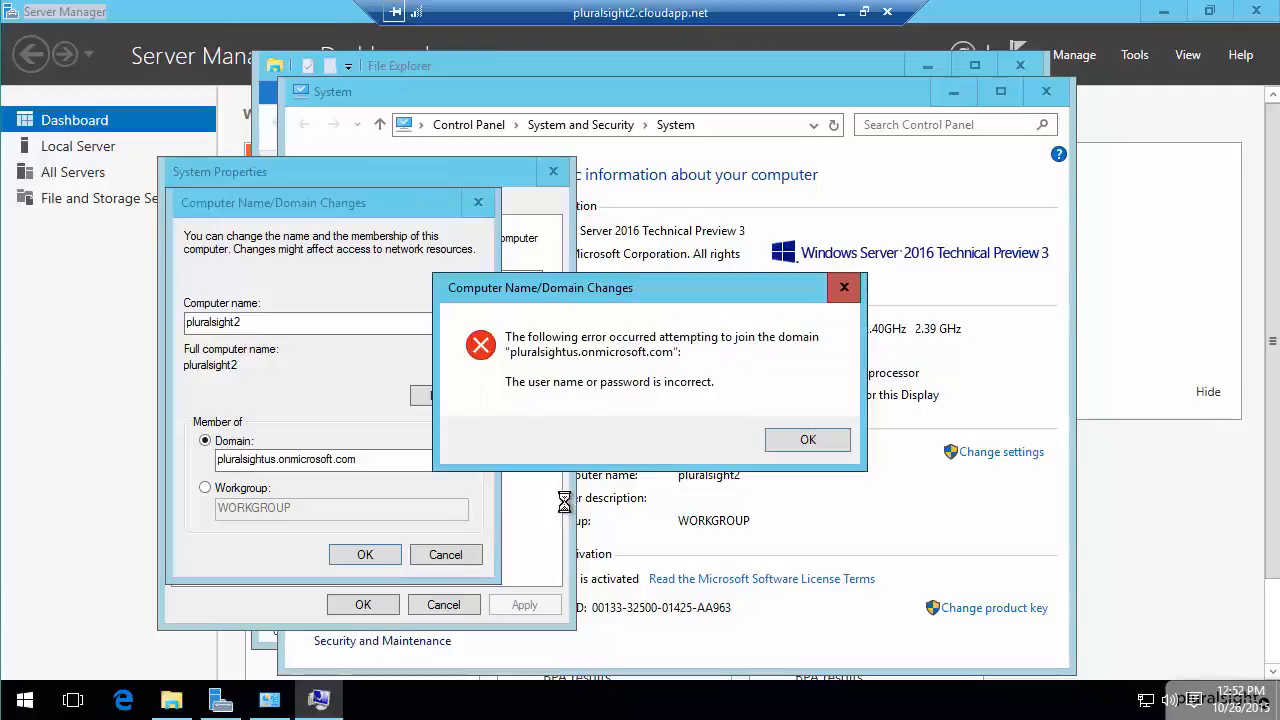
click(808, 442)
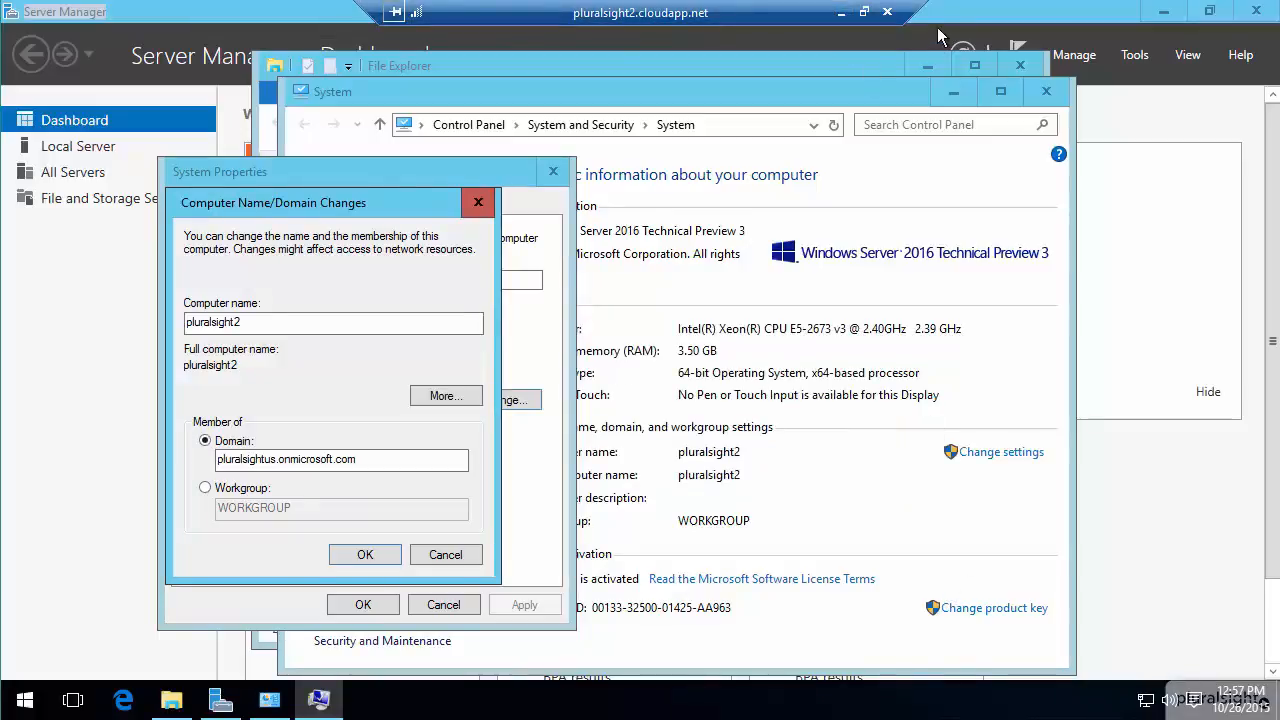
Switch to the Azure portal in Internet Explorer and start adding a new organization user with the user name captain.
click(842, 15)
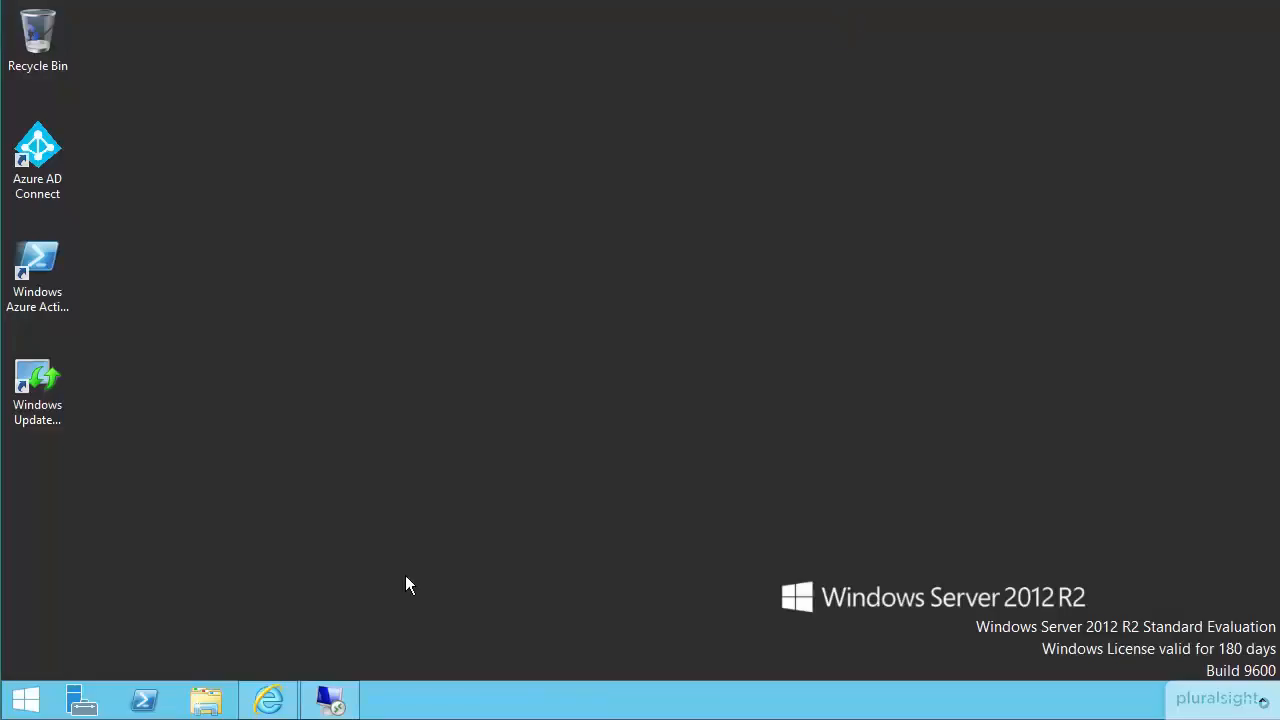
click(268, 699)
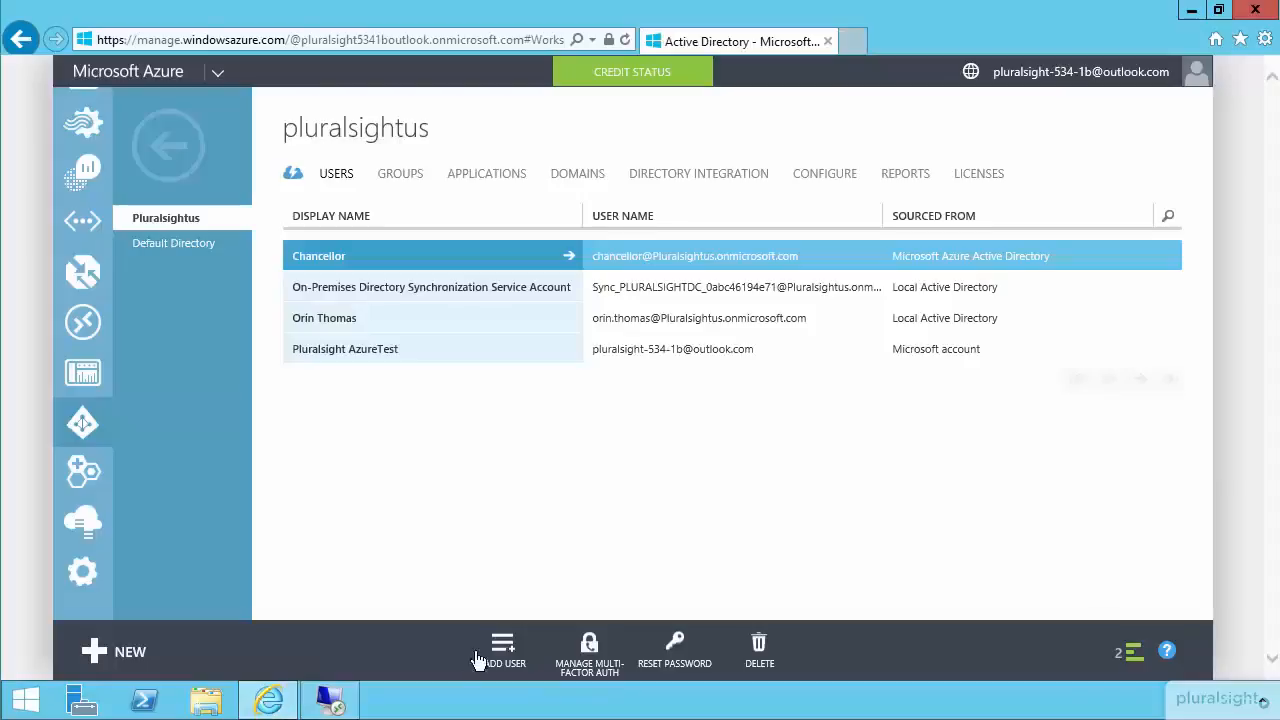
click(511, 636)
click(483, 322)
text(captain)
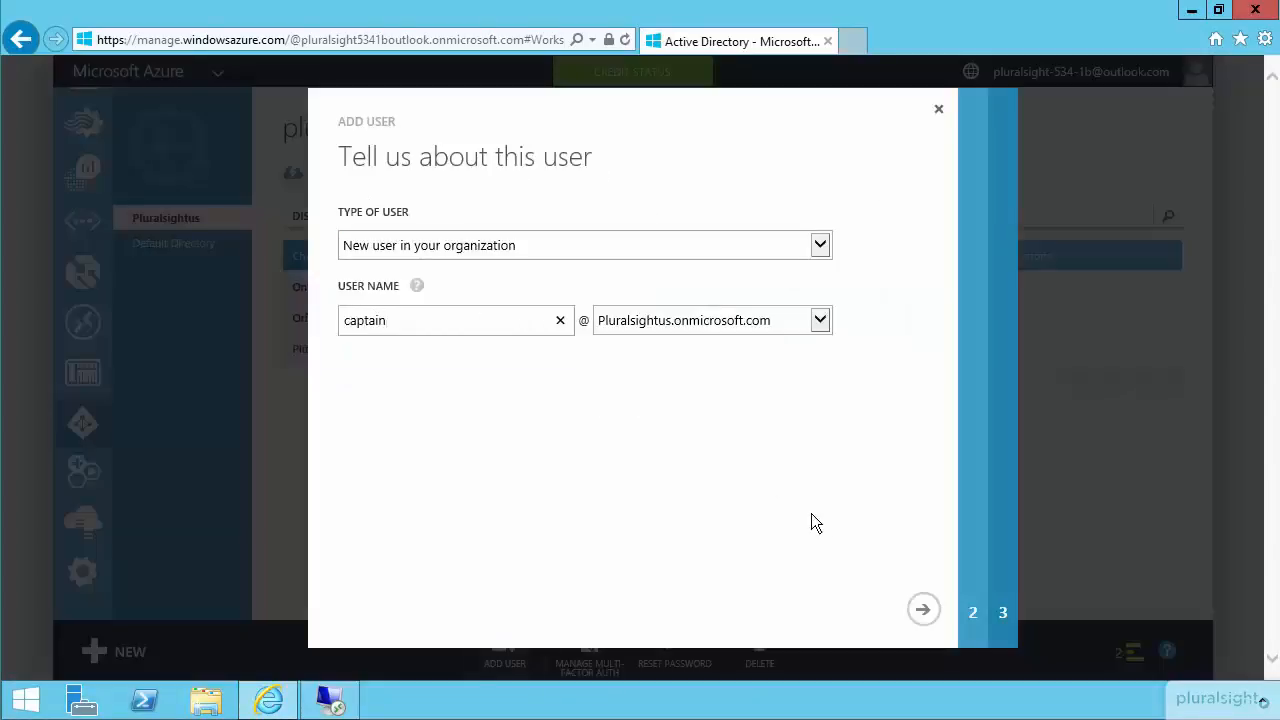
click(924, 611)
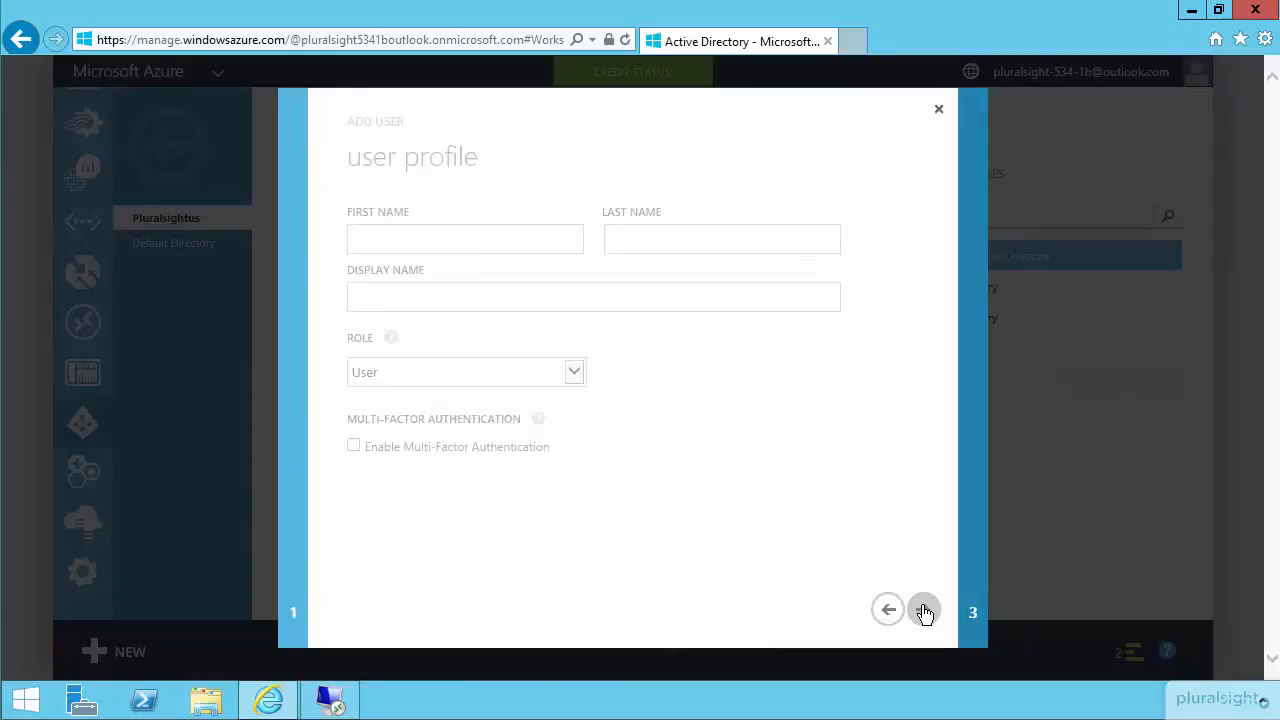
Fill in the user profile with first name Captain, display name captain and the Global Admin role.
text(Captain)
key(Tab)
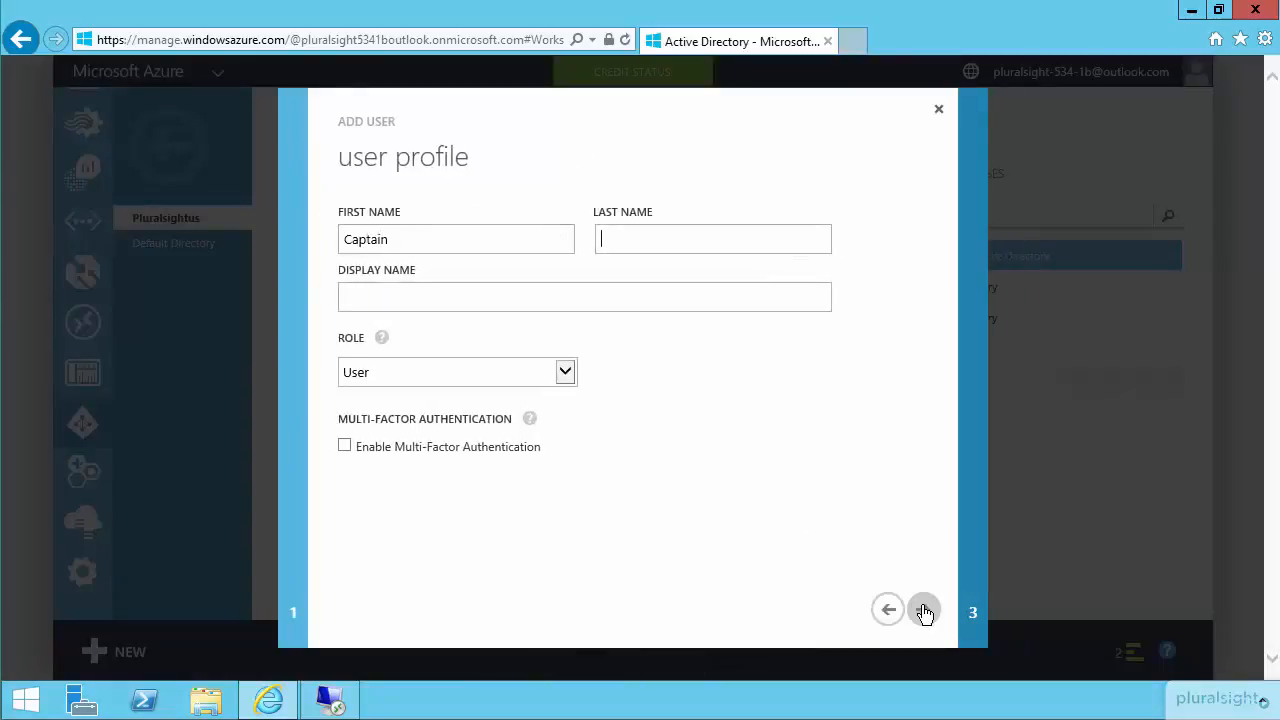
key(Tab)
text(captain)
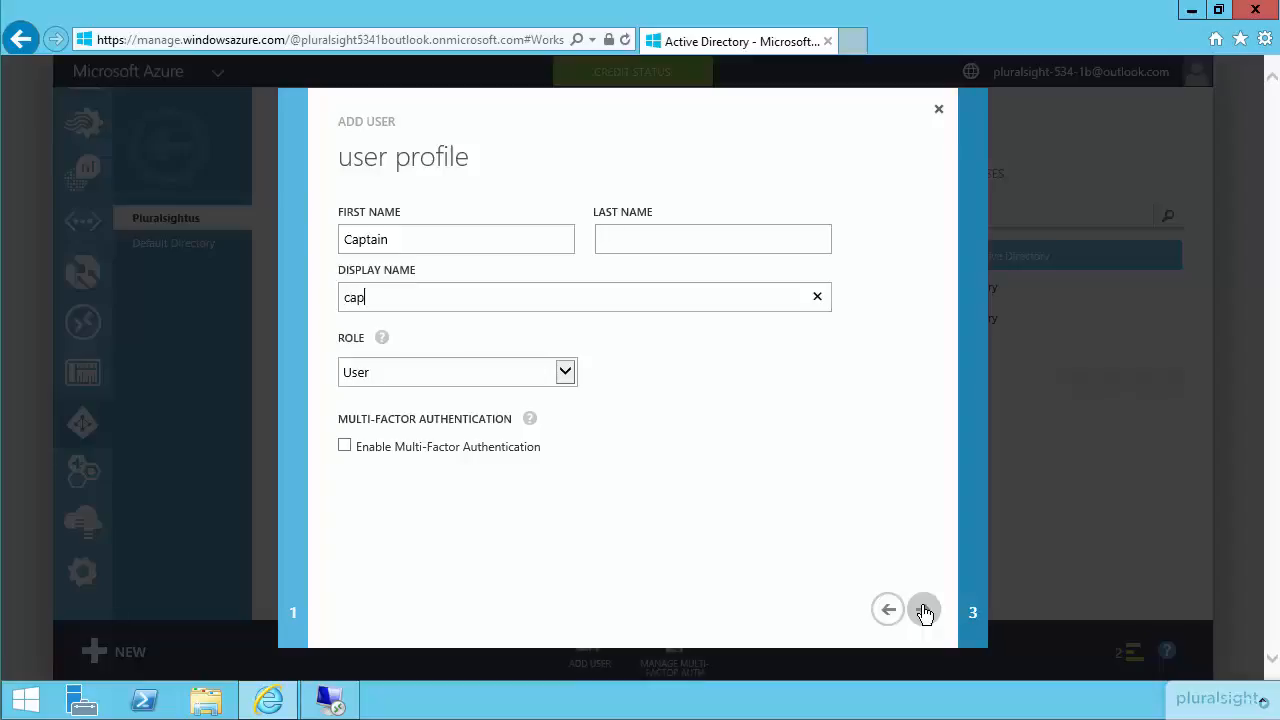
click(566, 372)
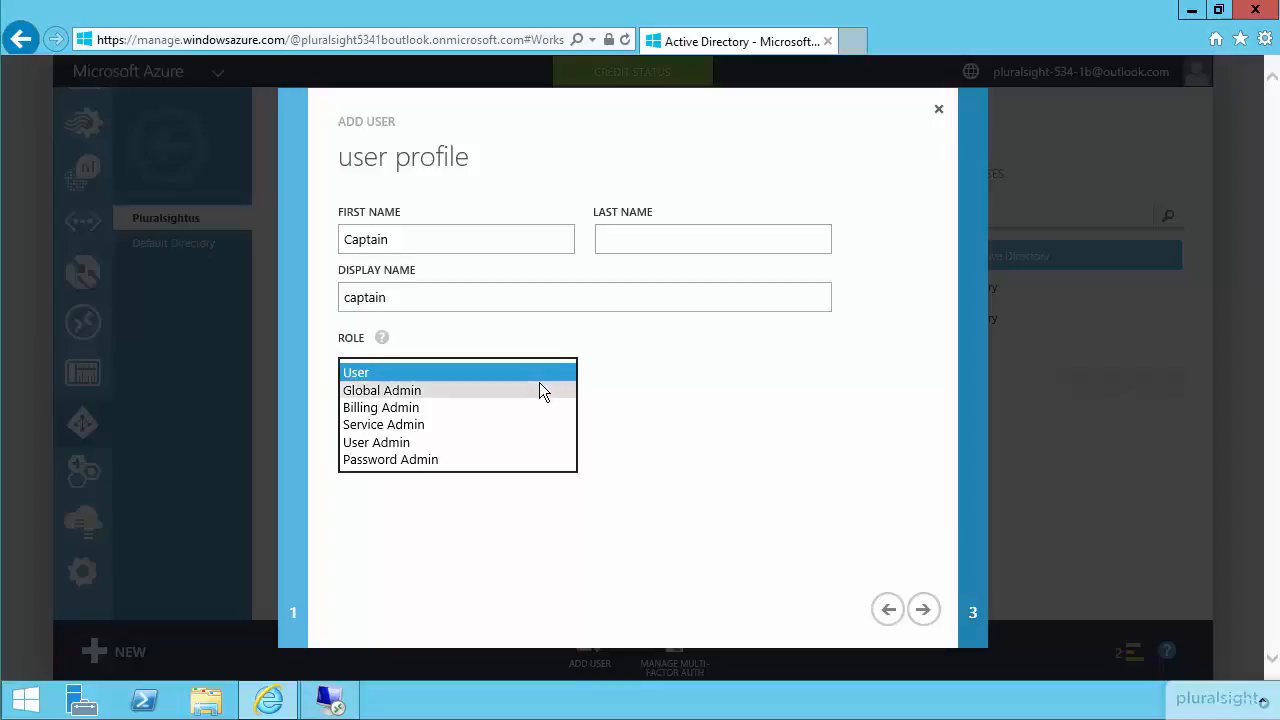
click(540, 390)
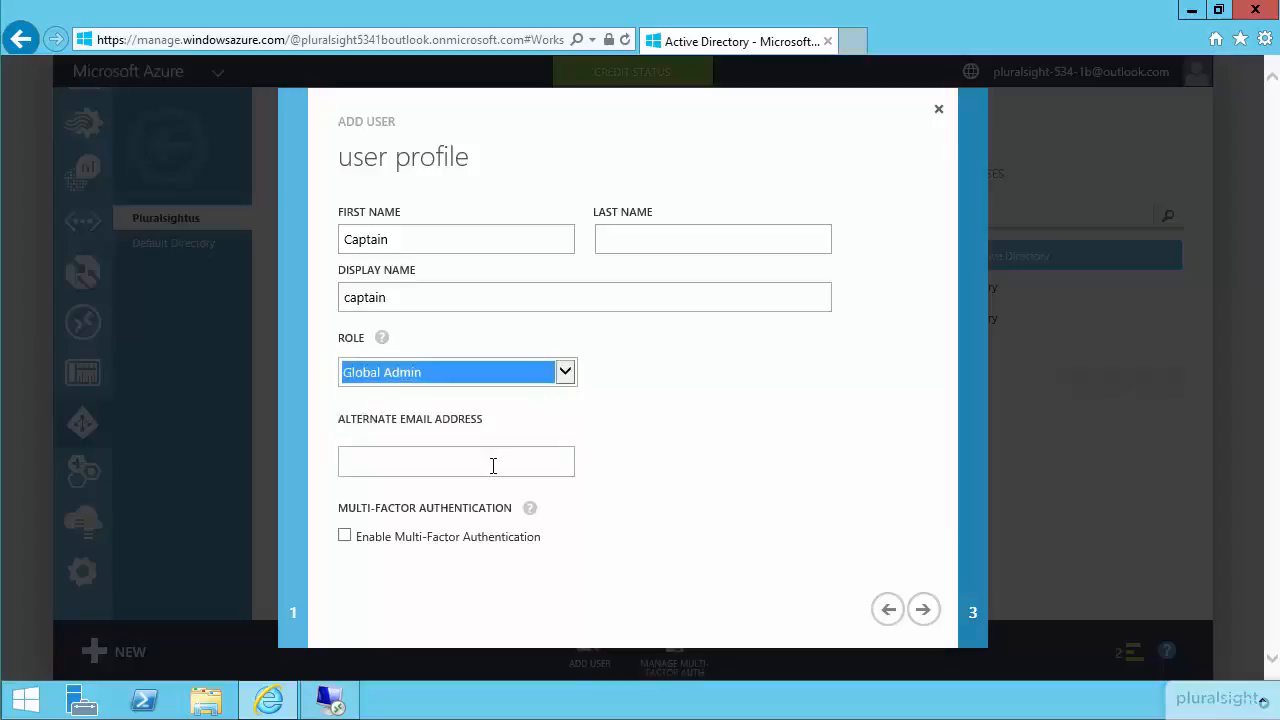
Enter the new user's alternate email address, create the account with a temporary password and finish adding the user.
click(924, 612)
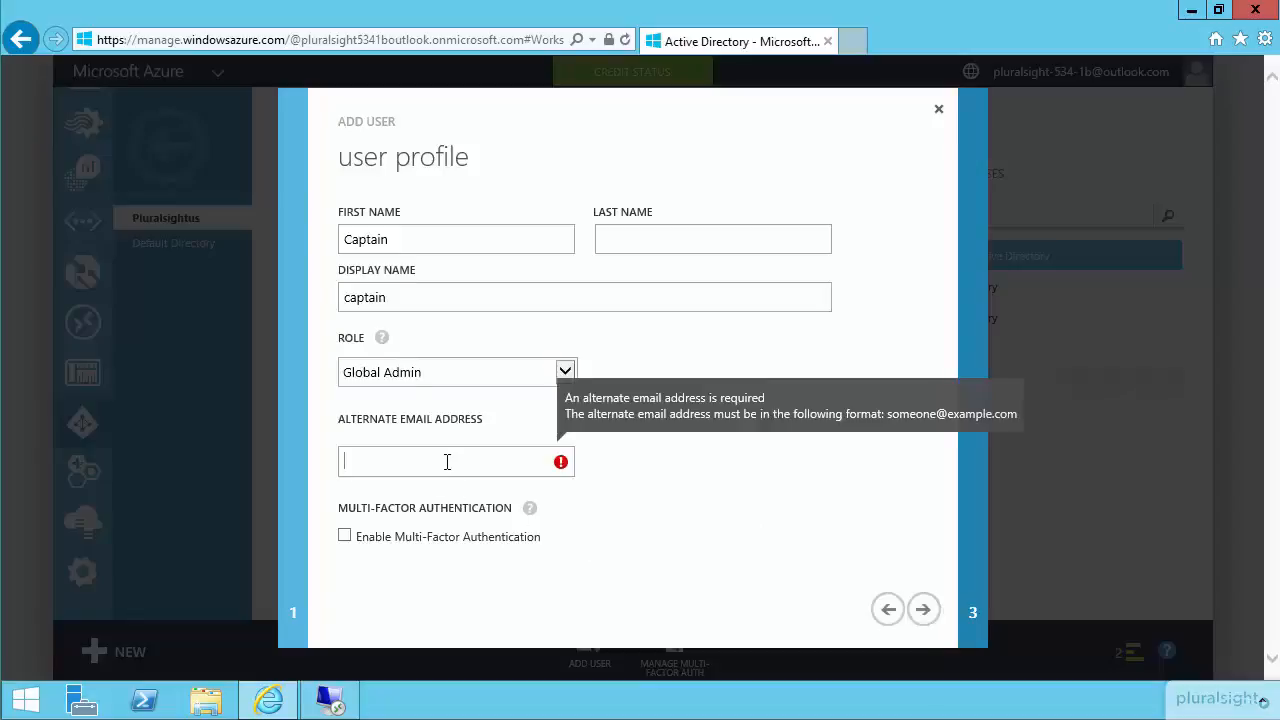
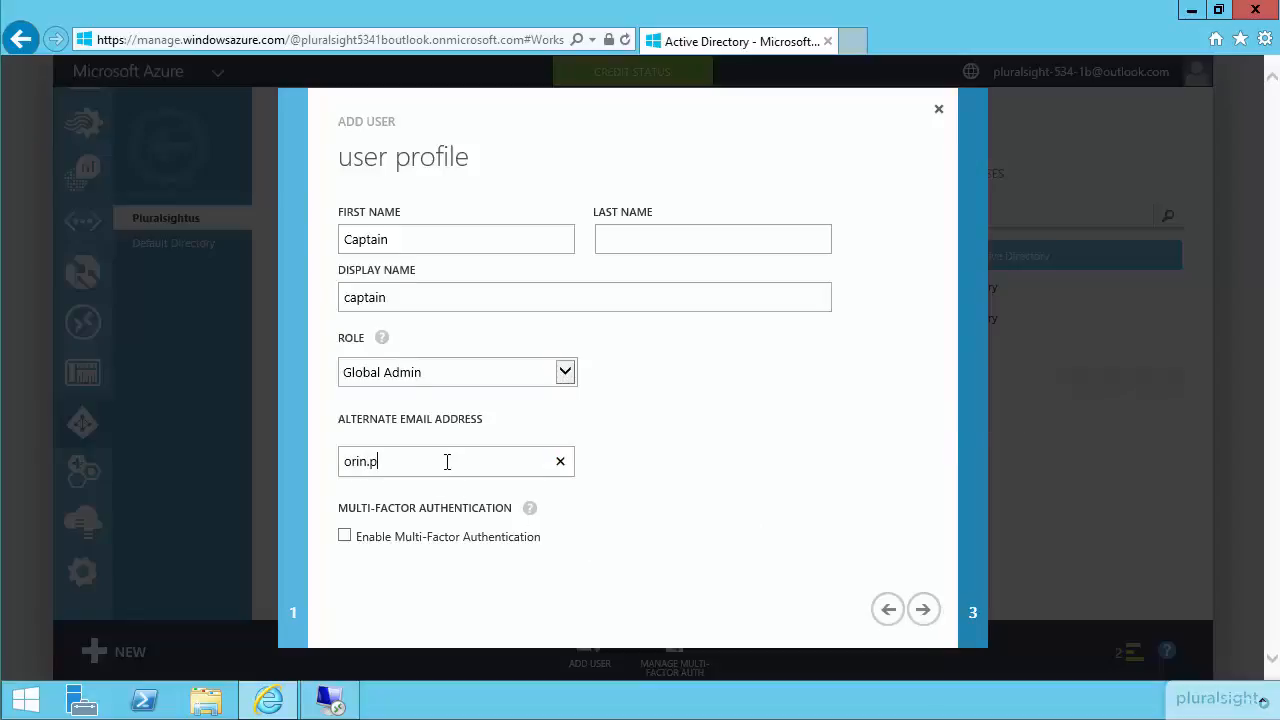
click(922, 609)
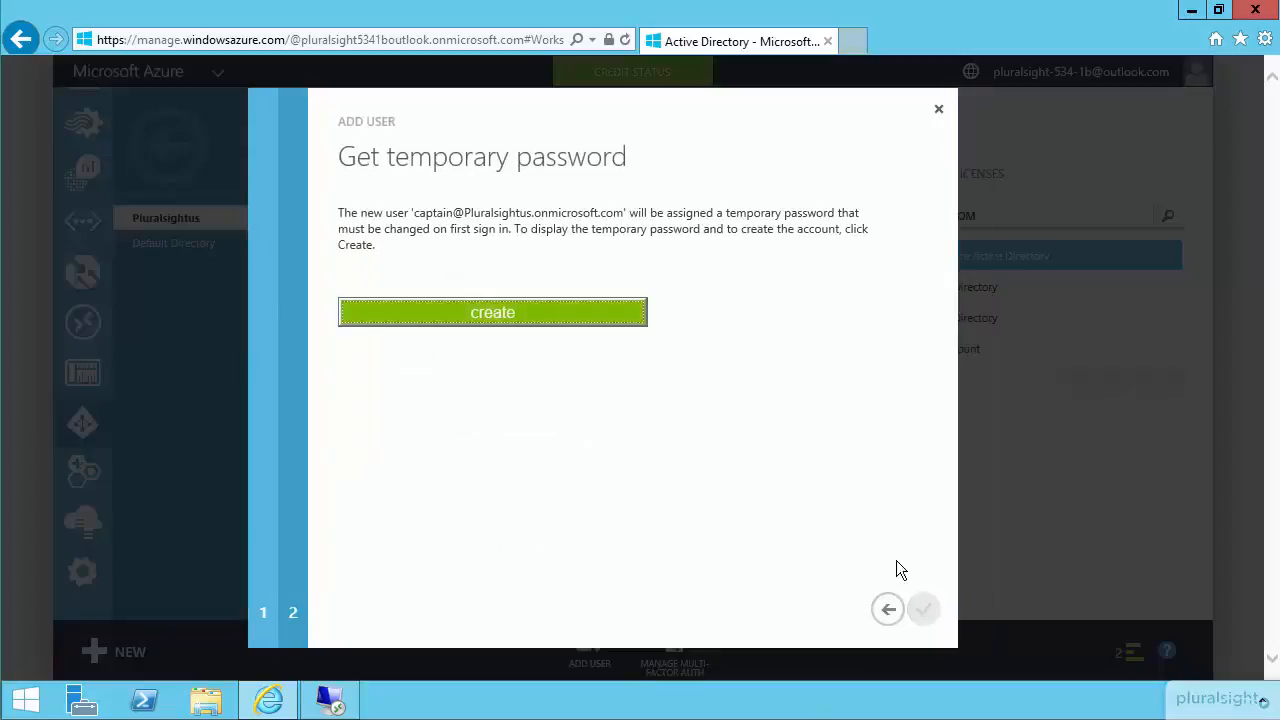
click(559, 325)
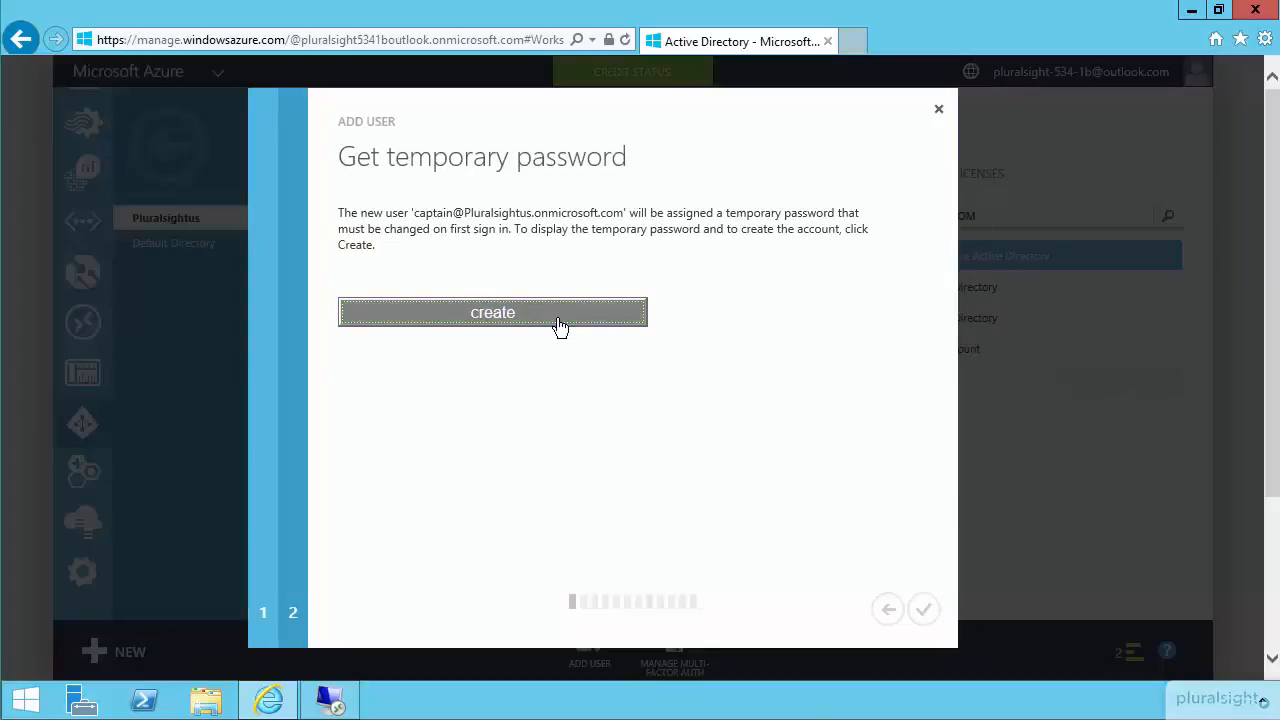
click(925, 615)
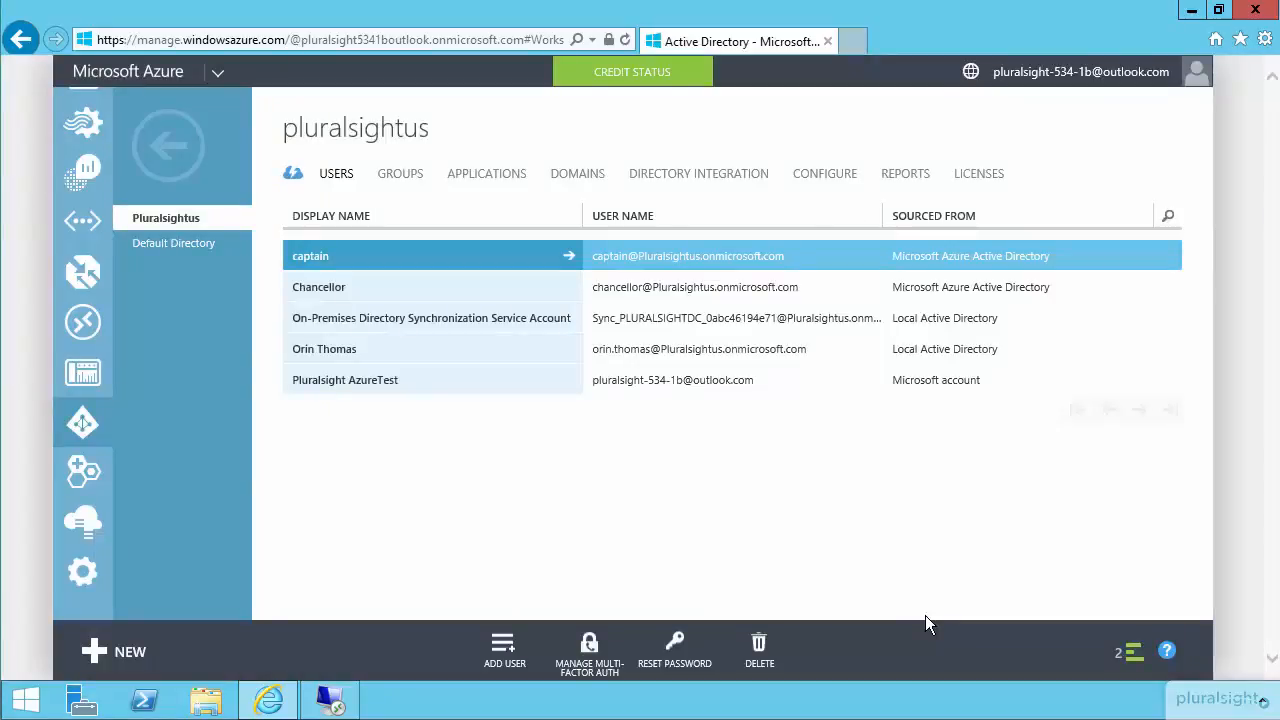
Open the Azure portal sign-in in an InPrivate browser window and submit the new captain account's email address.
right_click(259, 706)
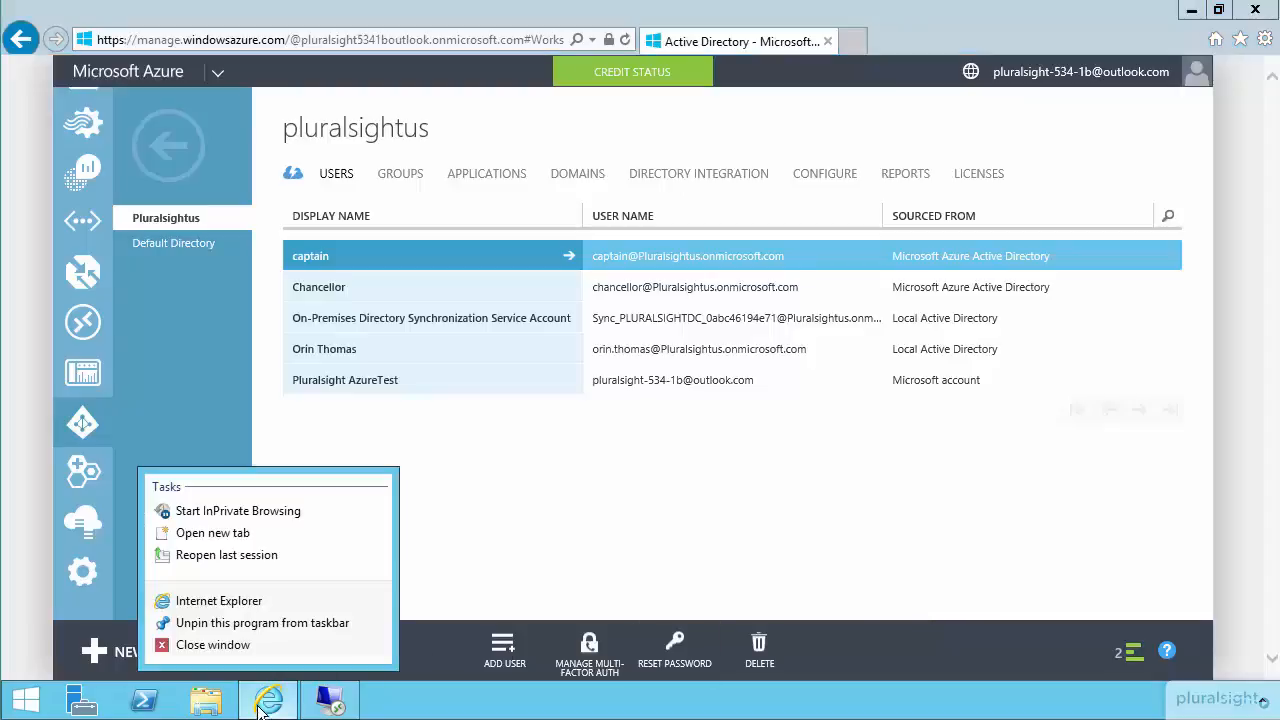
click(245, 512)
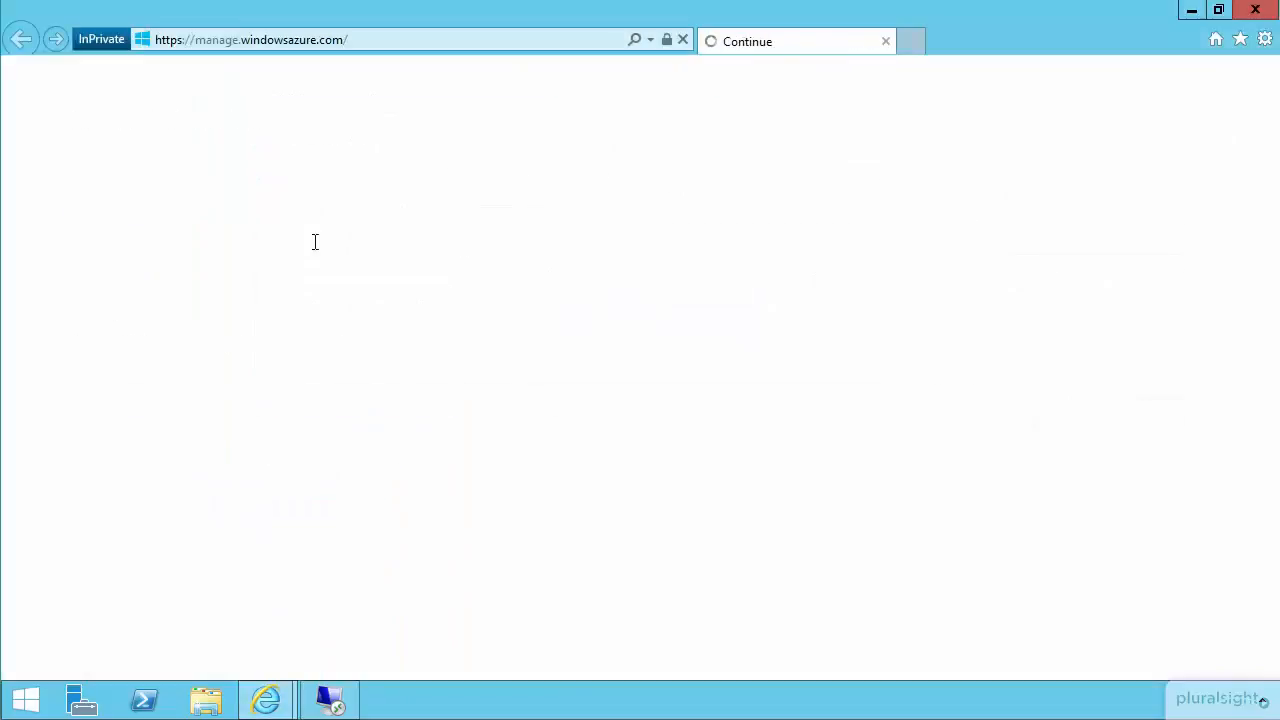
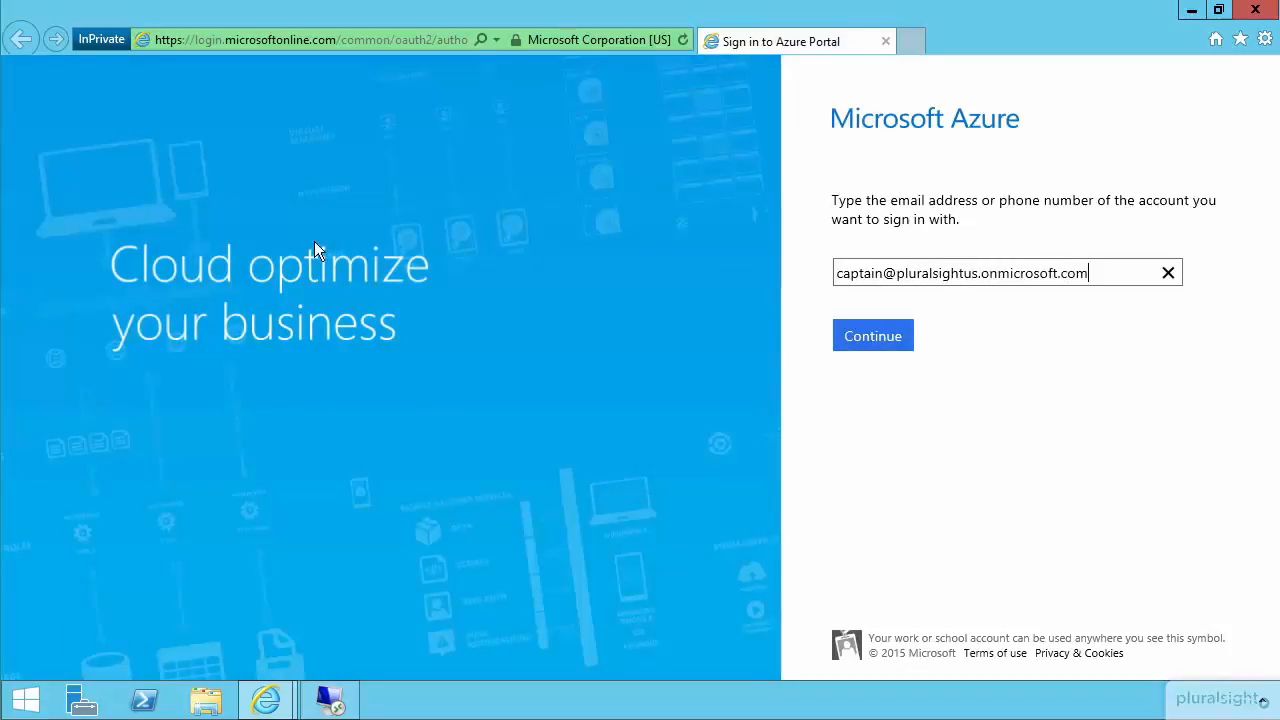
click(867, 338)
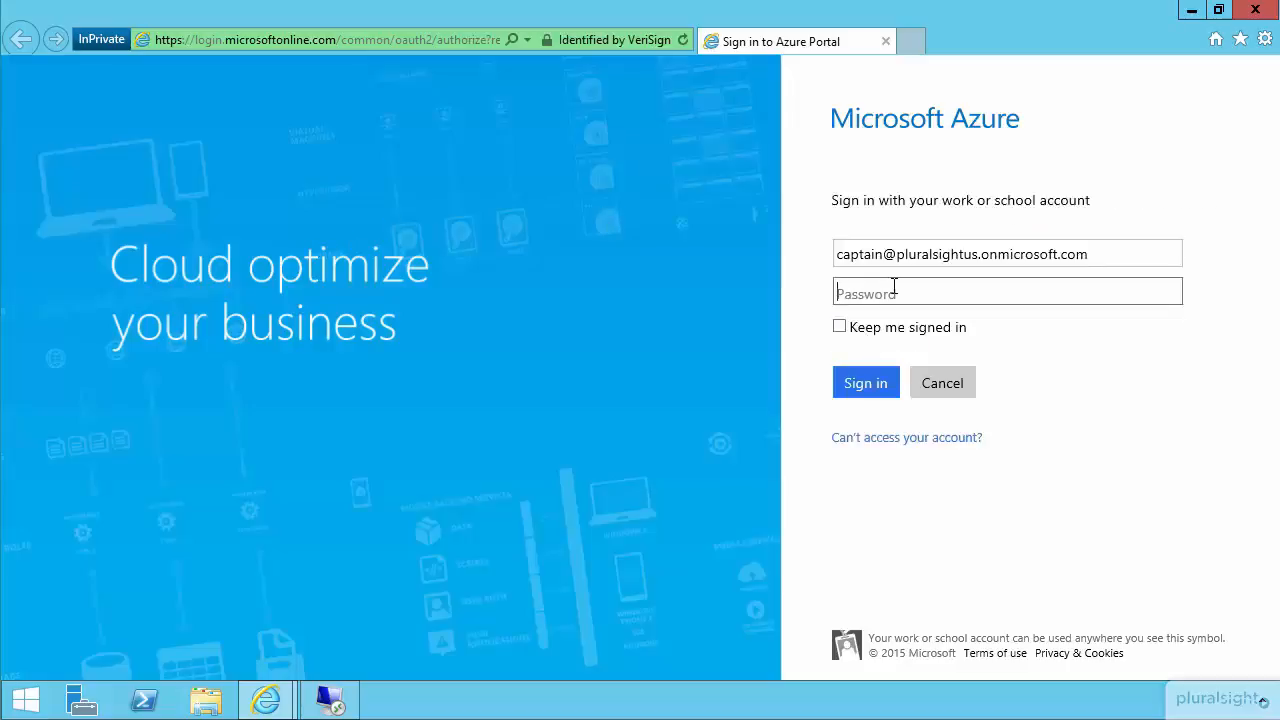
Enter the temporary account password and sign in as the new user.
text(••••••••)
click(853, 384)
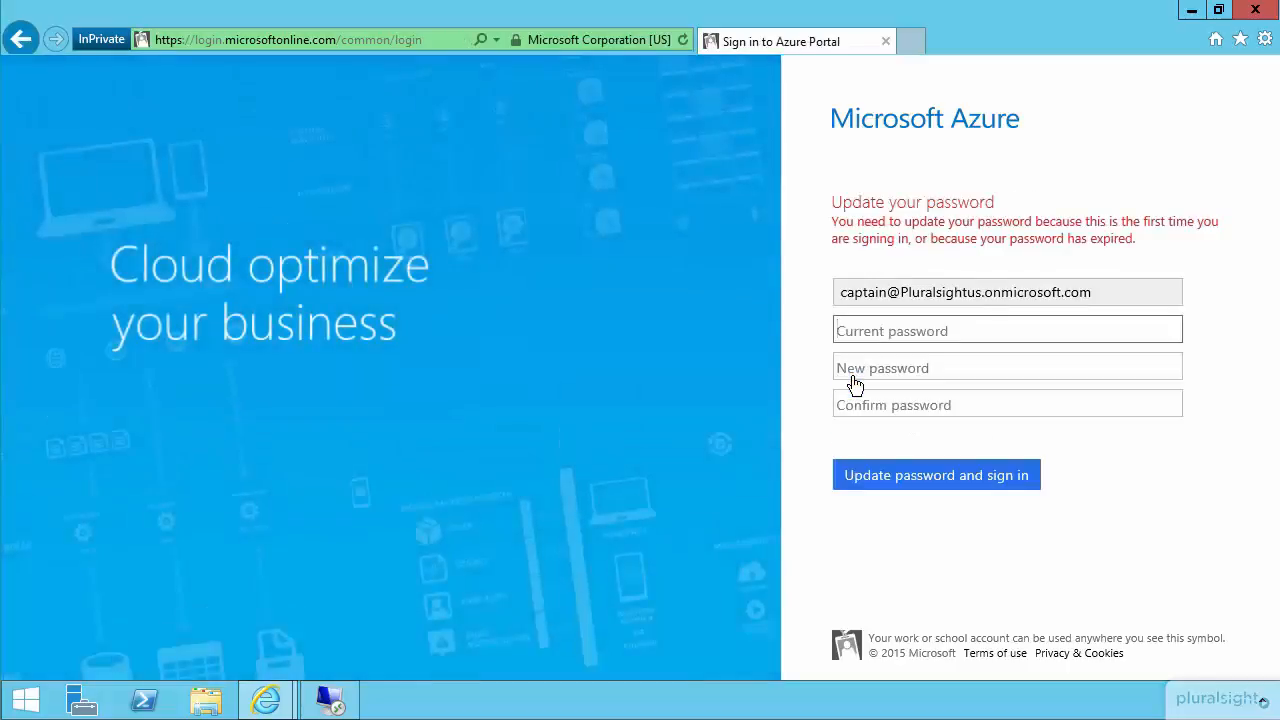
Update the new user's password by entering the current password, the new password and its confirmation, and sign in.
text(••••)
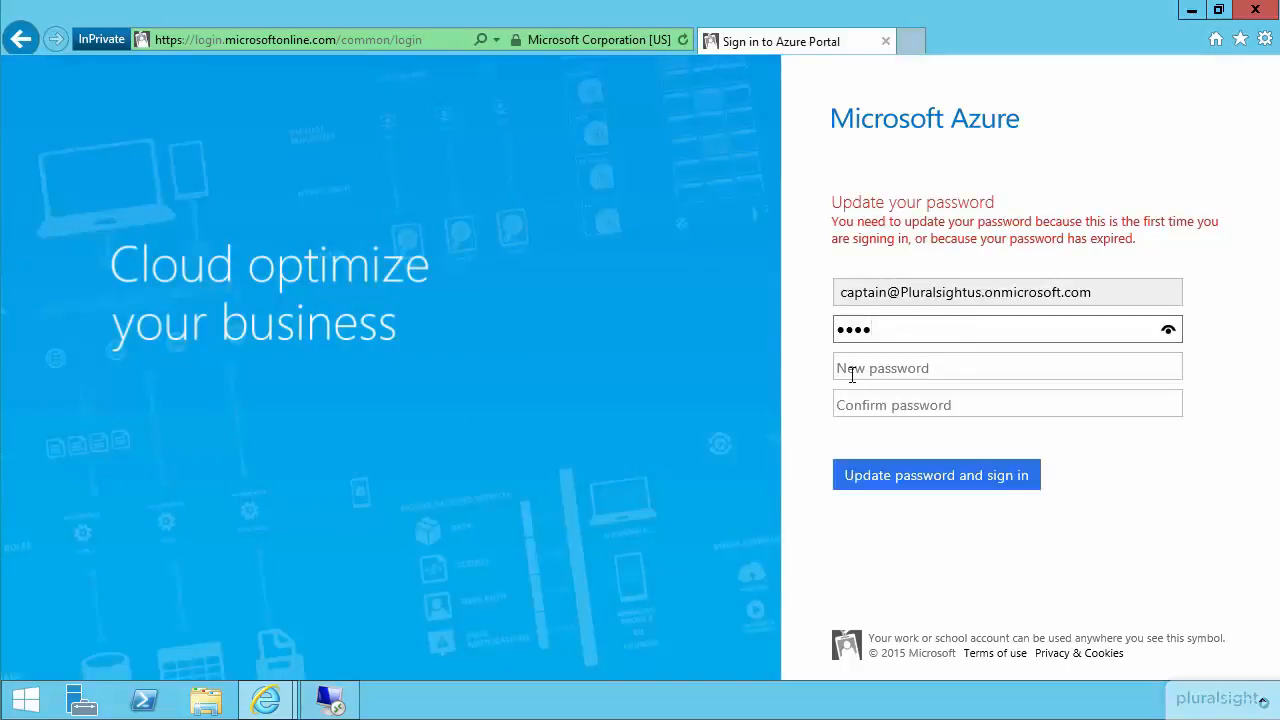
text(••••)
click(851, 373)
text(••••••••)
key(Tab)
text(••••••••)
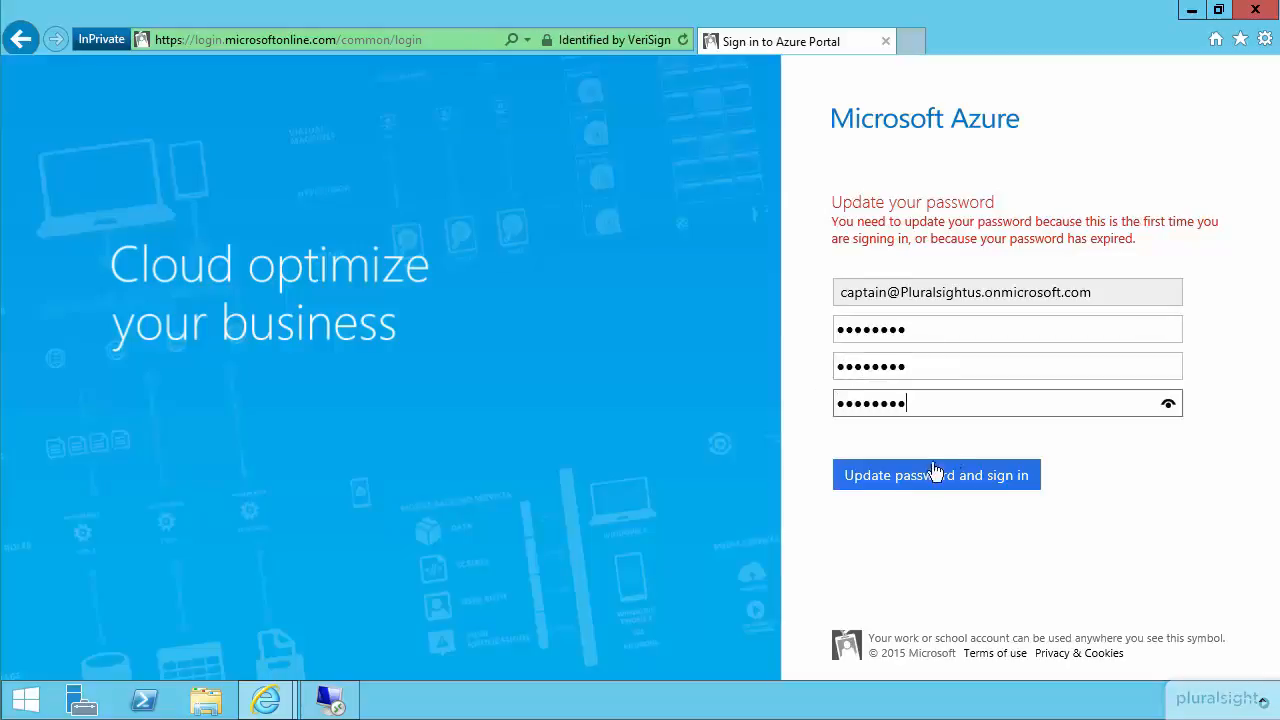
click(928, 477)
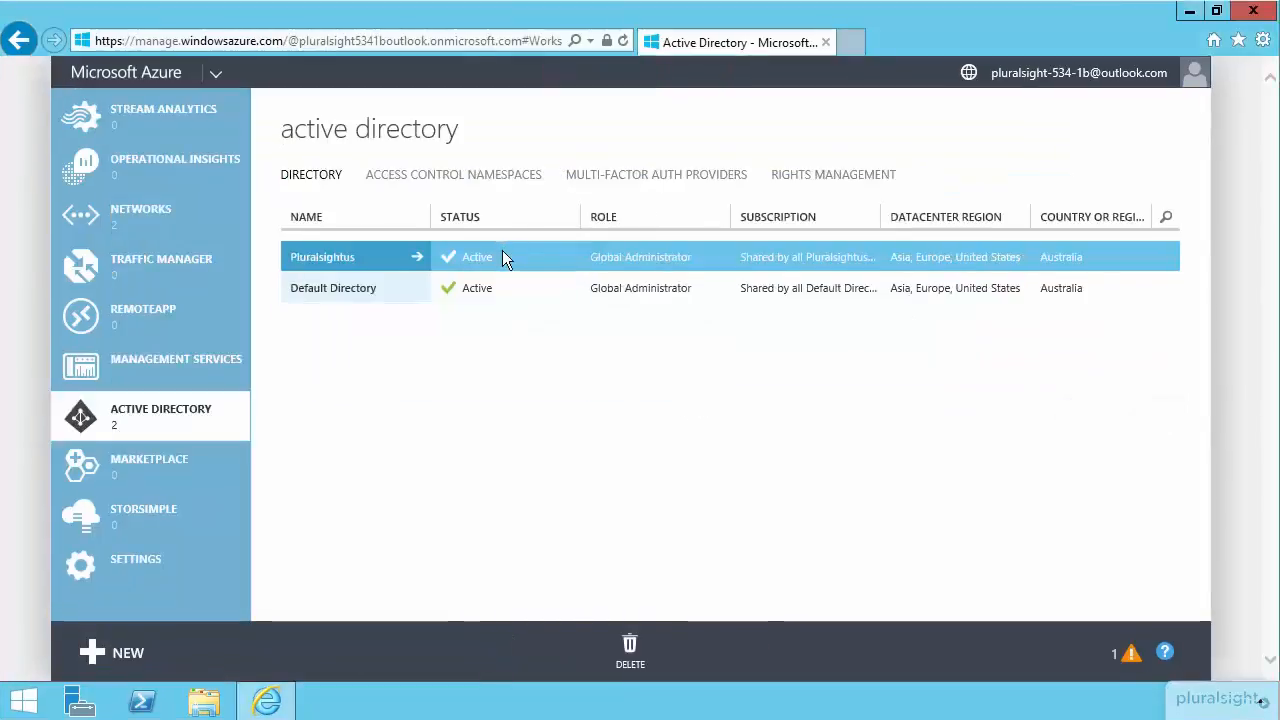
Add a group named AAD DC Administrators to the Pluralsightus directory, with the description "Azure AD Domain Services administrator group".
click(333, 268)
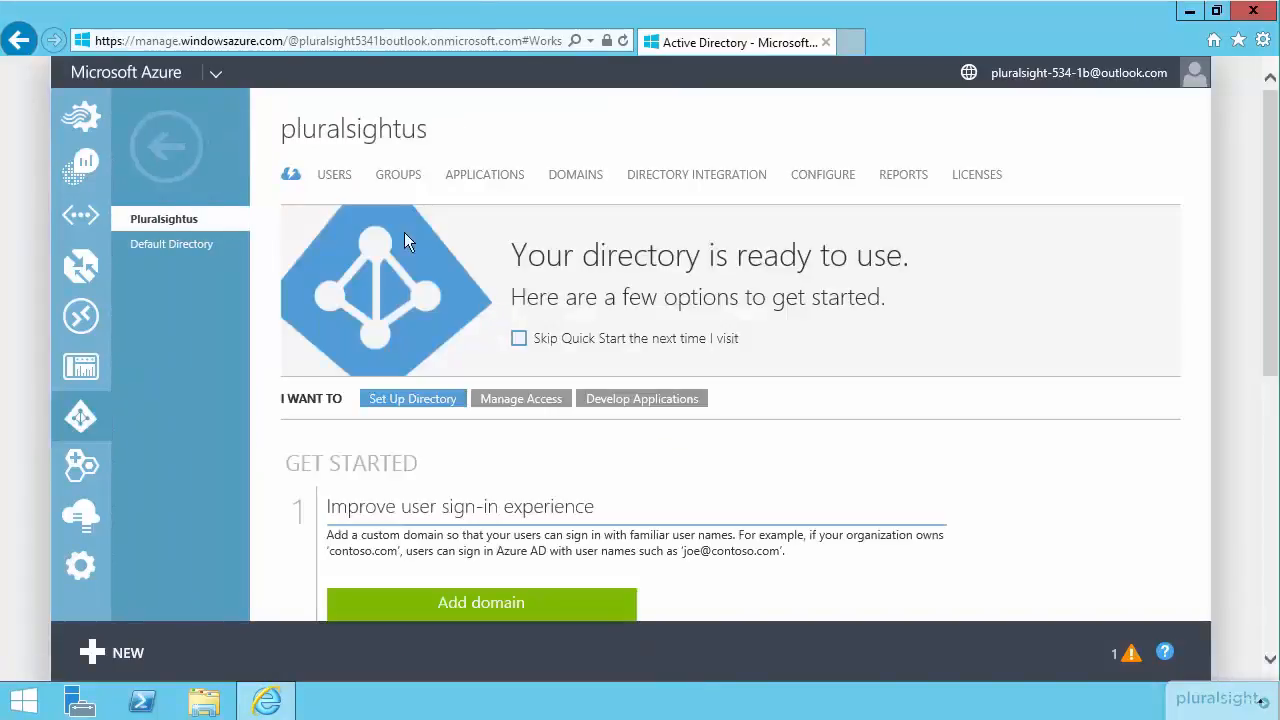
click(397, 182)
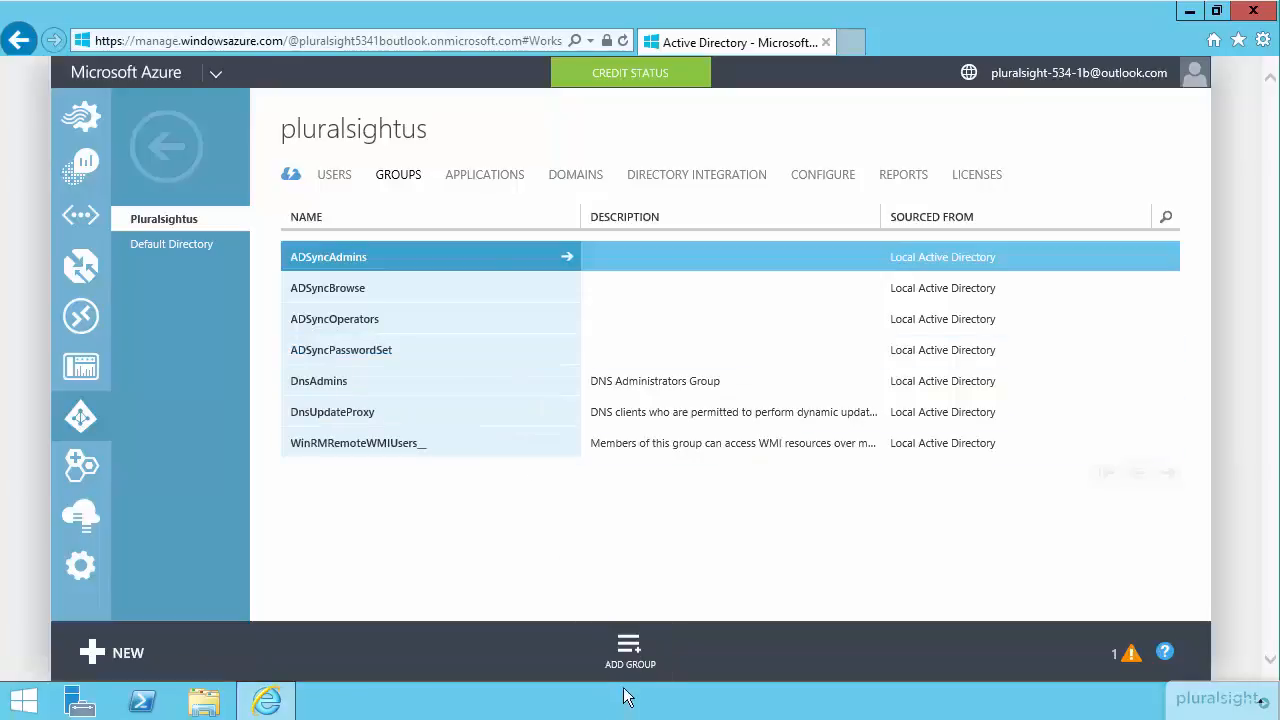
click(630, 652)
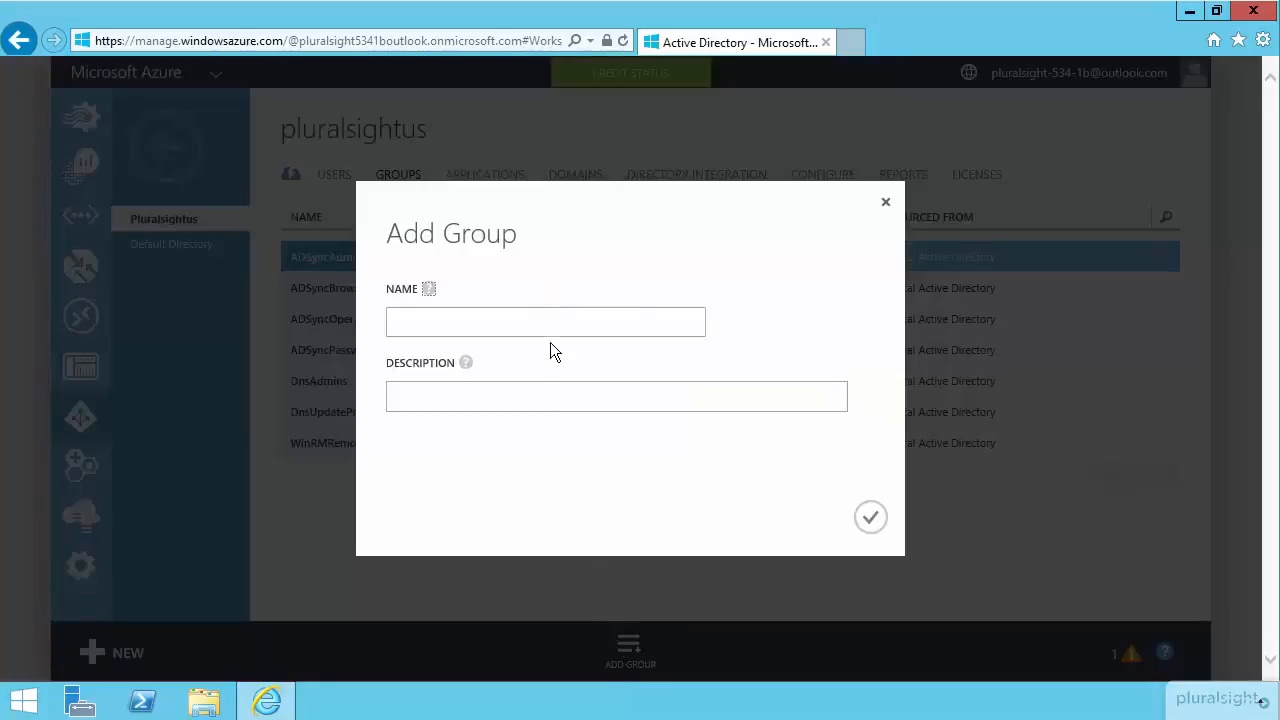
click(562, 319)
text(AAD DC Administrators)
key(Tab)
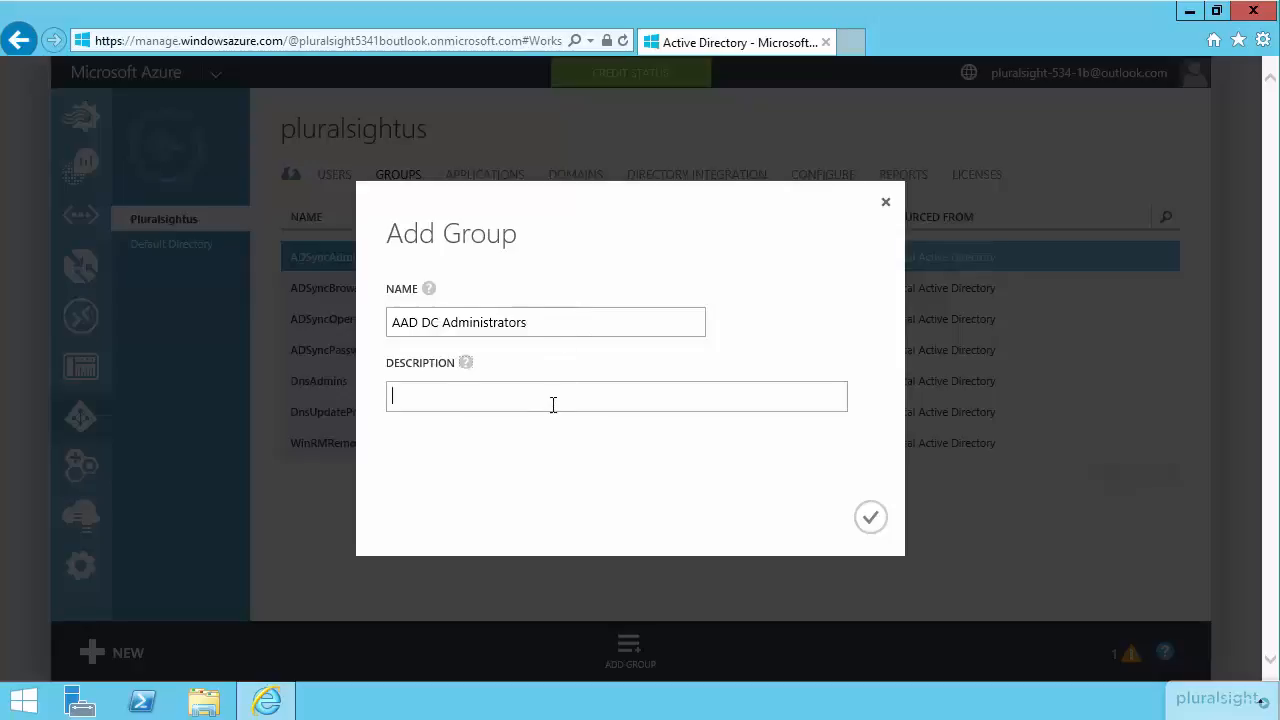
text(Azure AD Domain Services administrator group)
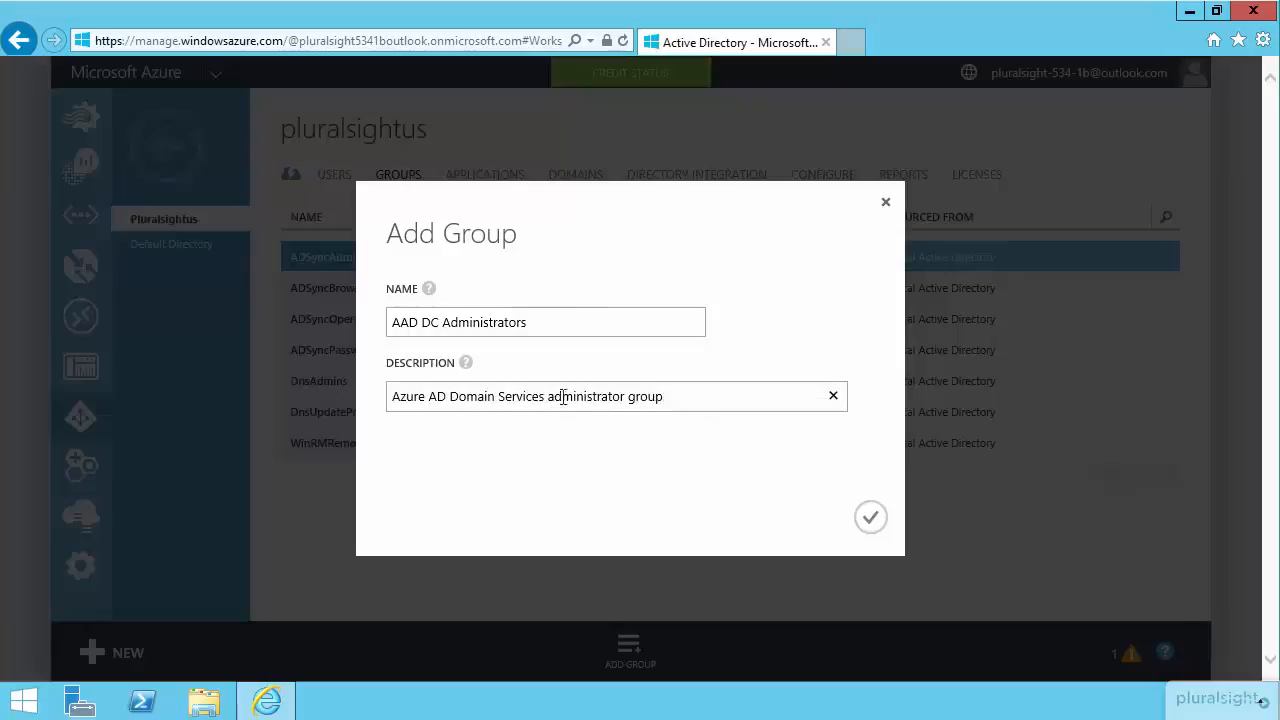
click(868, 520)
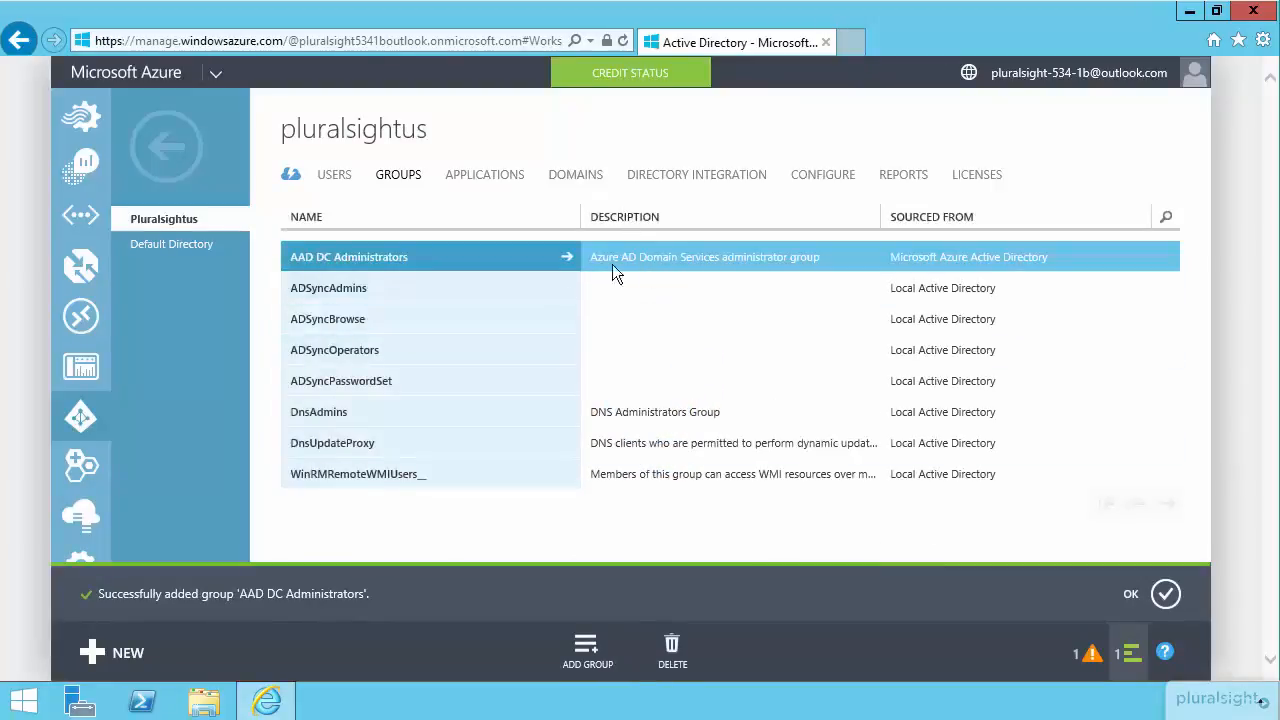
Add all listed users except the on-premises directory synchronization account to AAD DC Administrators, and dismiss the completed notifications.
click(443, 268)
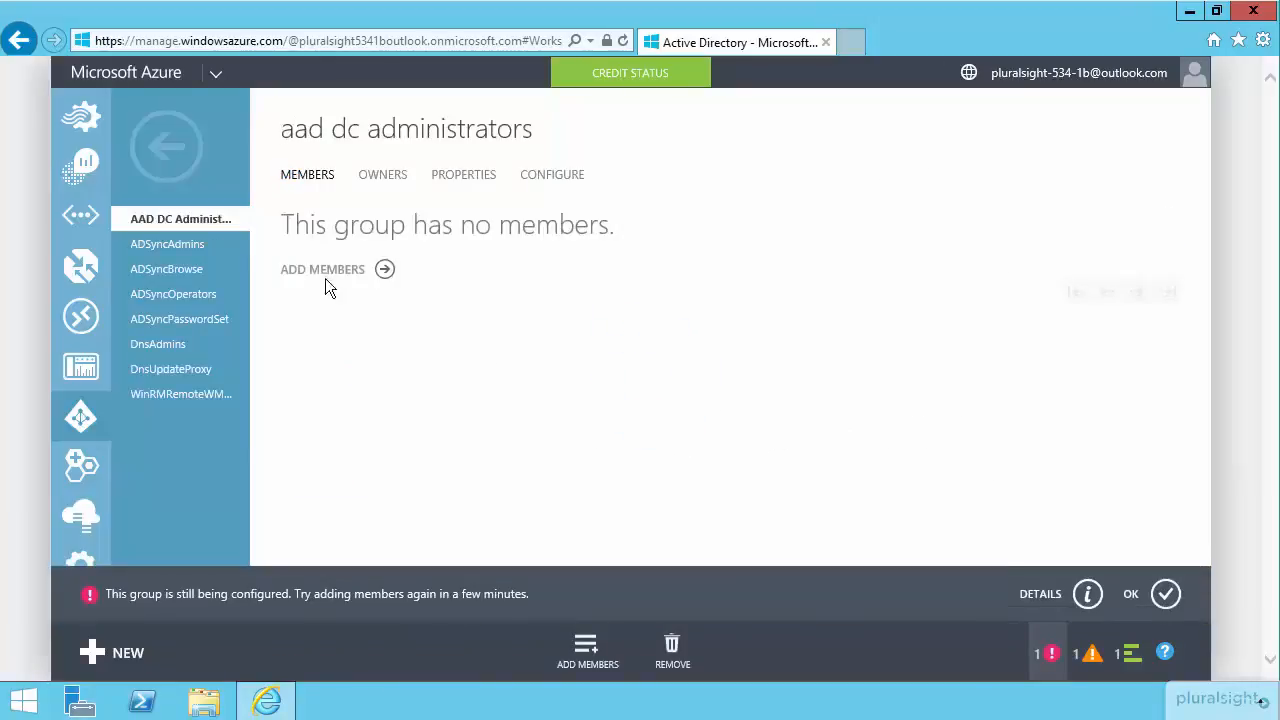
click(320, 273)
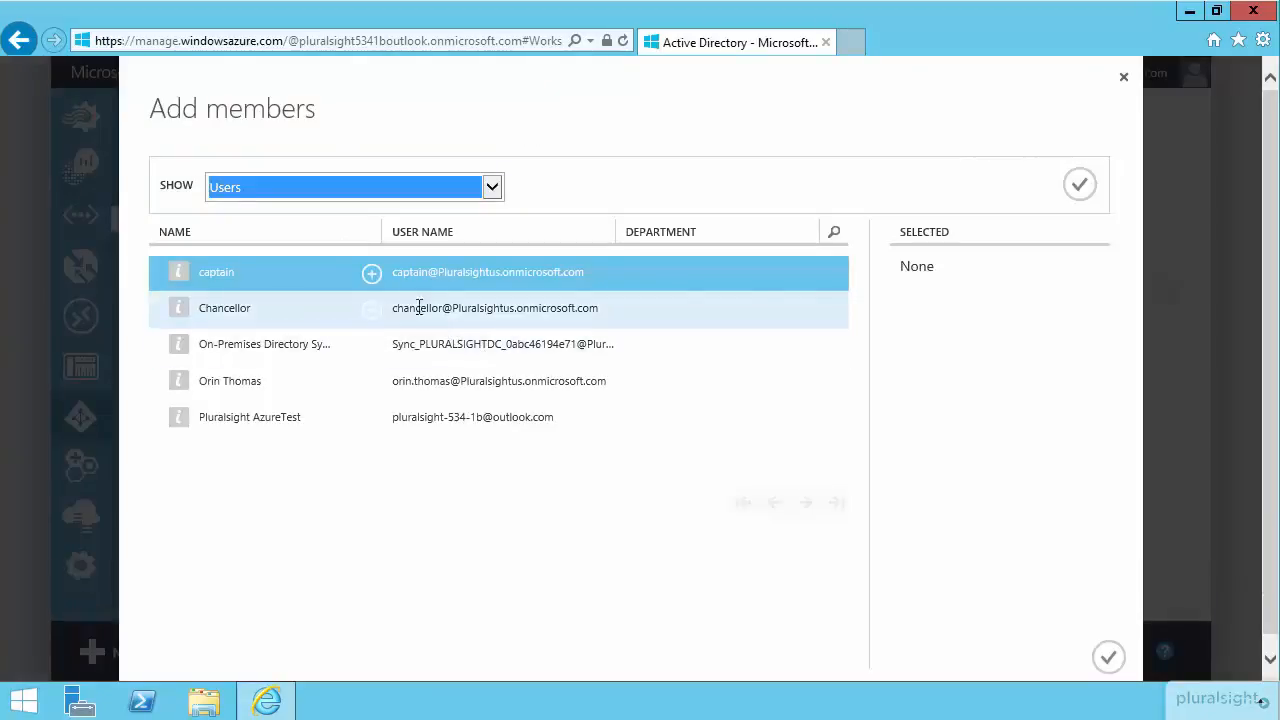
click(372, 280)
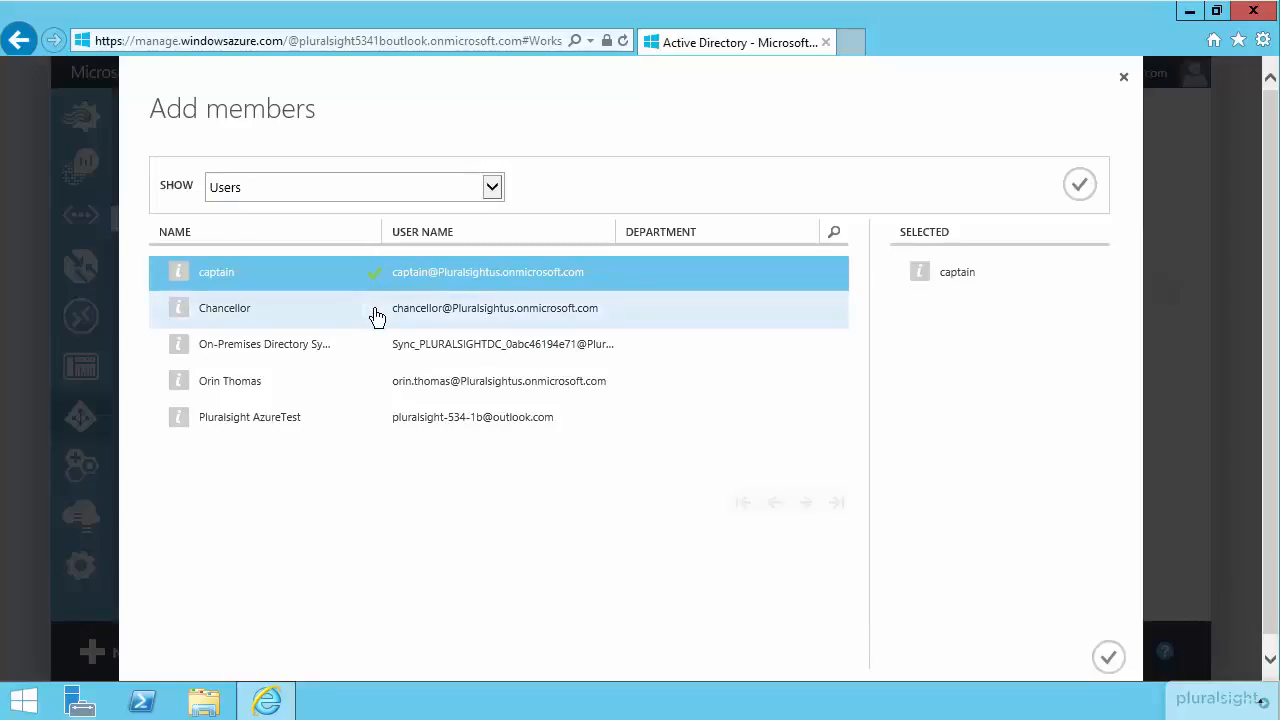
click(374, 312)
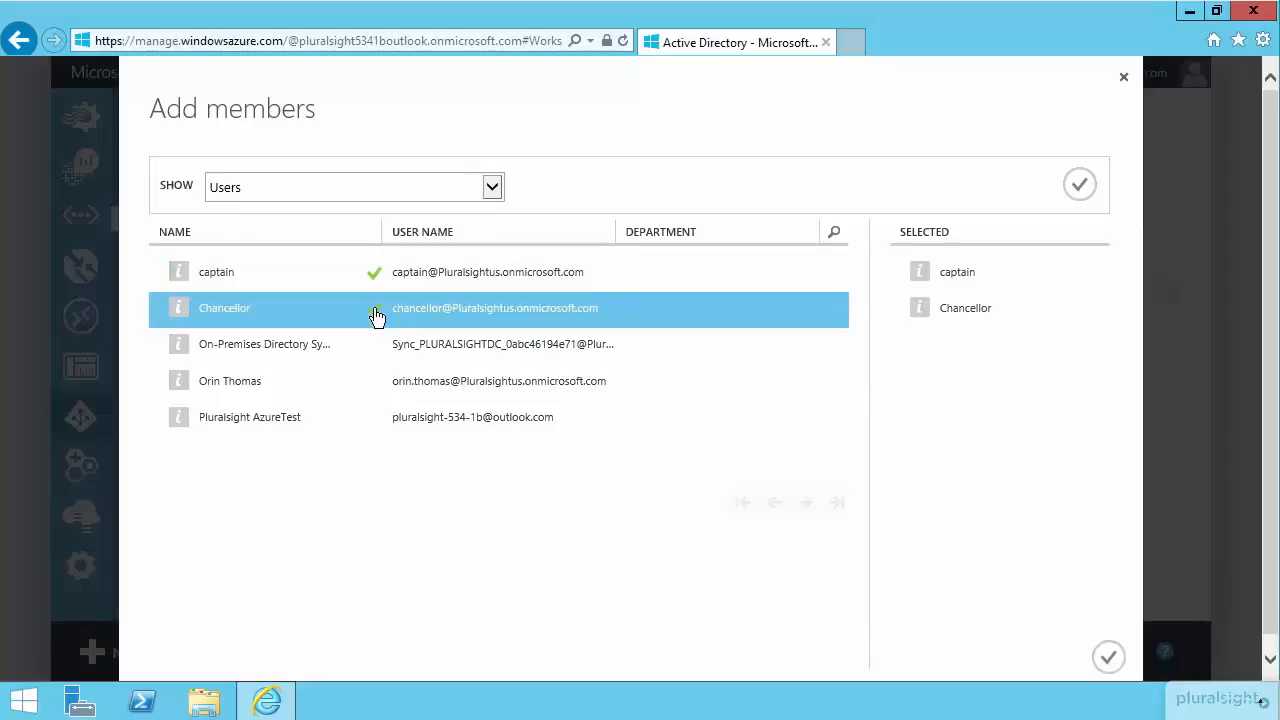
click(376, 388)
click(373, 420)
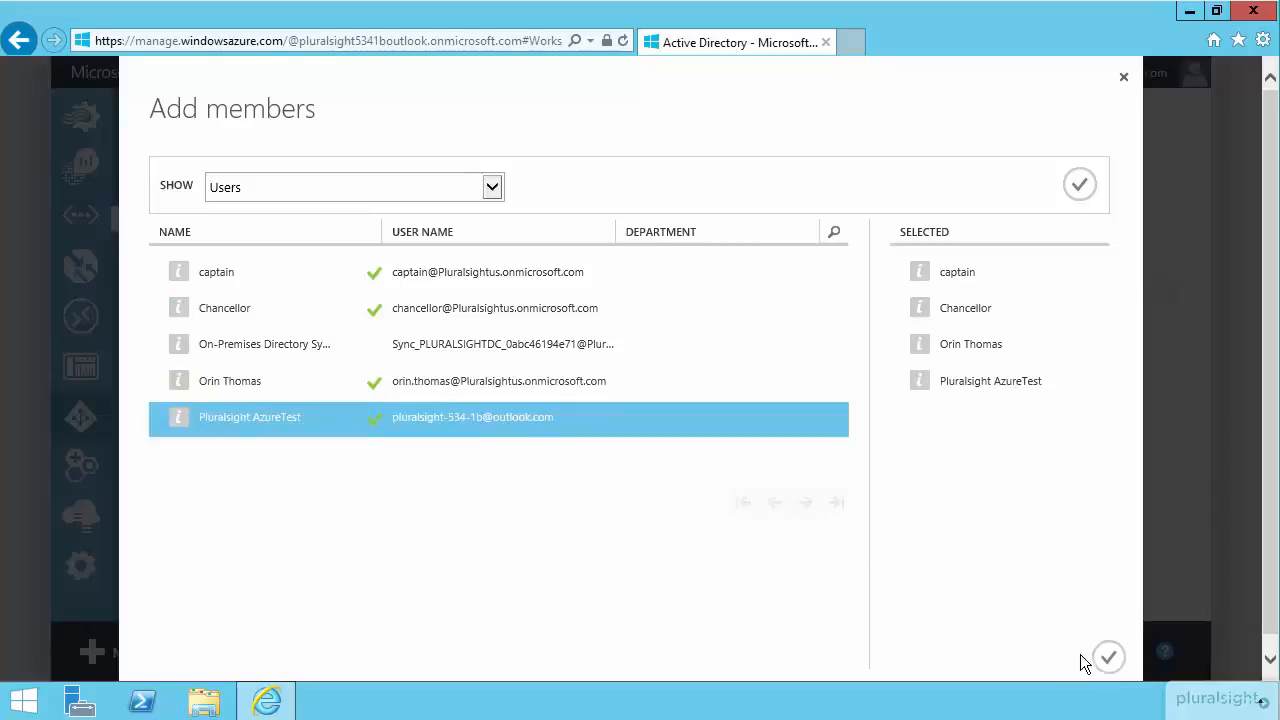
click(1108, 657)
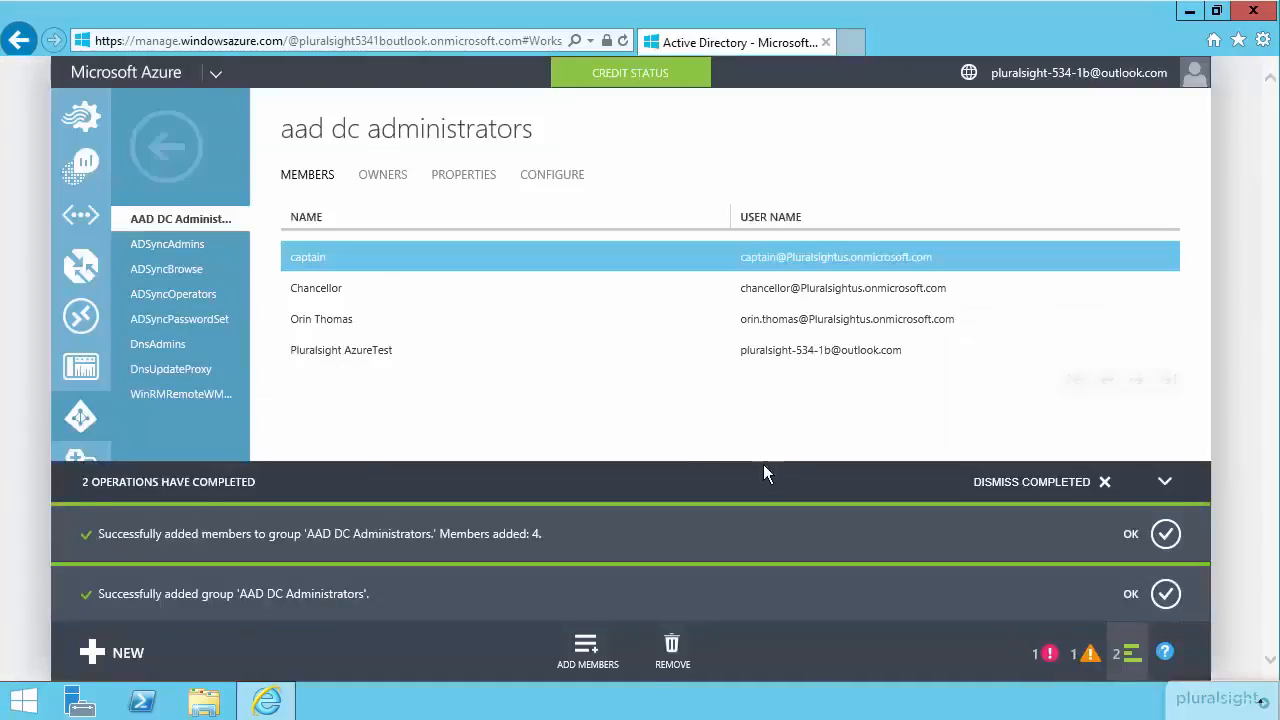
click(168, 150)
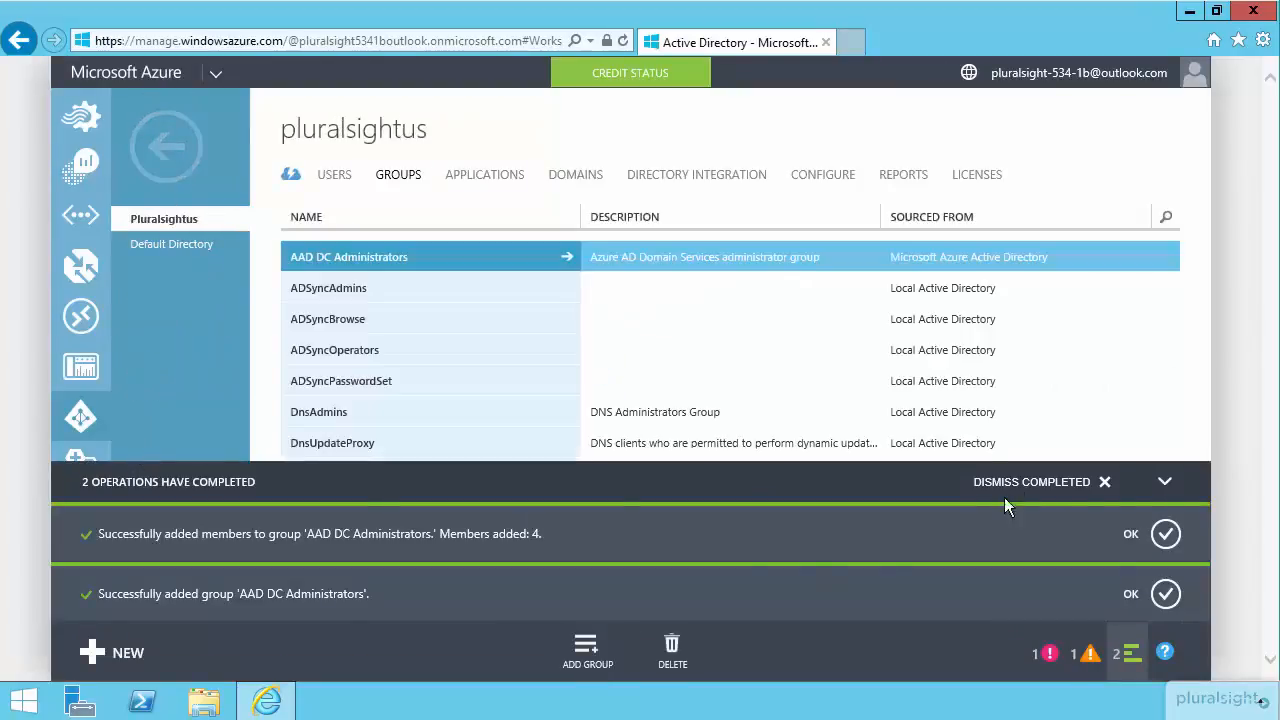
click(1104, 482)
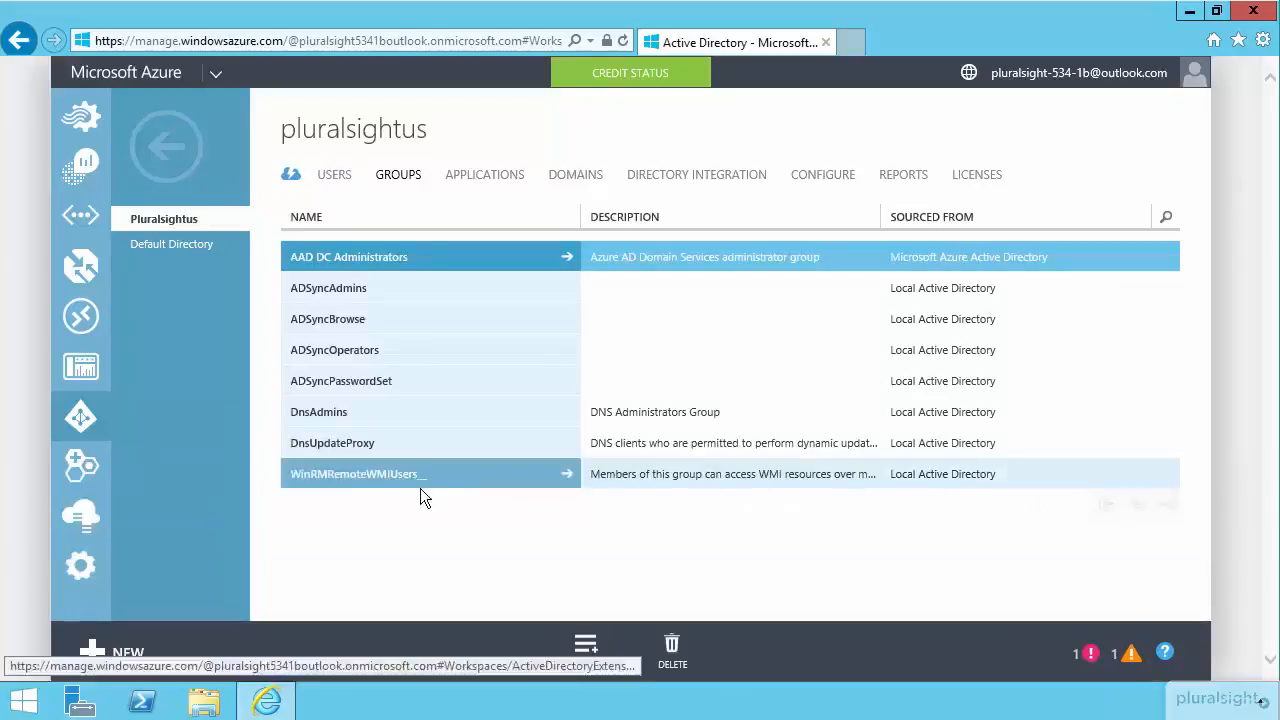
Open a remote desktop connection to the pluralsight2 virtual machine from the virtual machines list, accepting the unknown publisher.
click(184, 182)
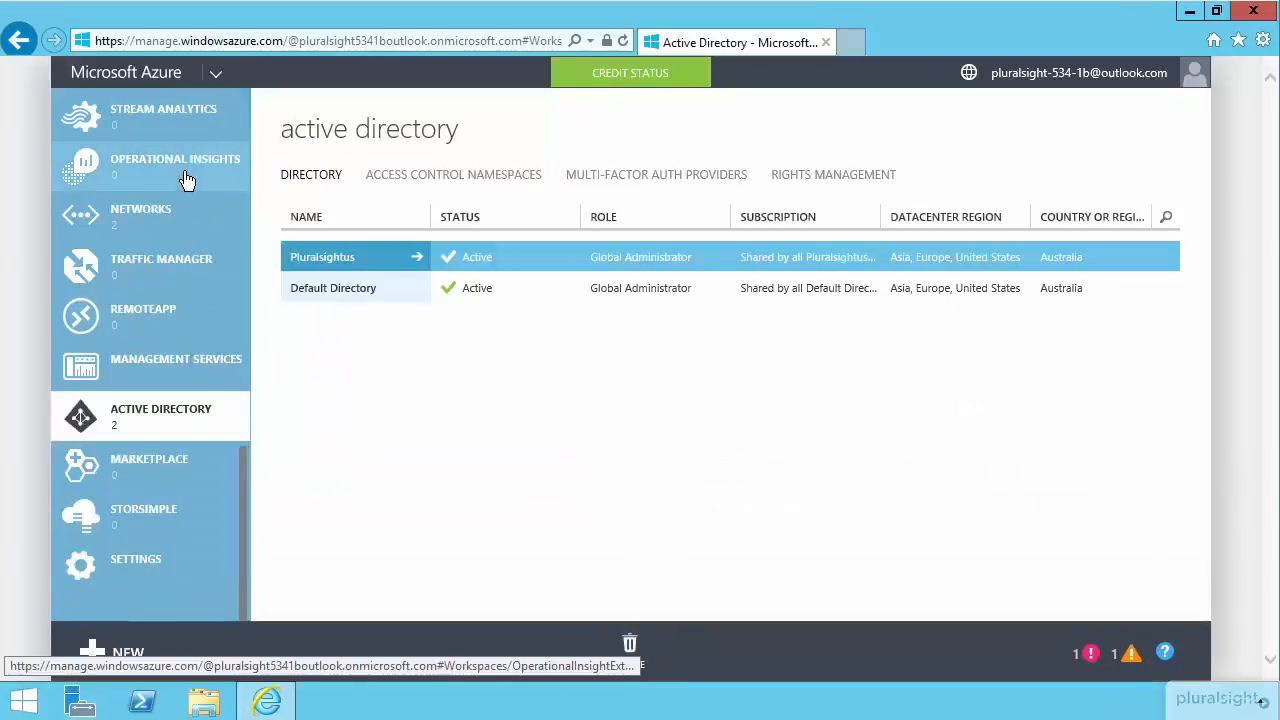
scroll(190, 187, up, 10)
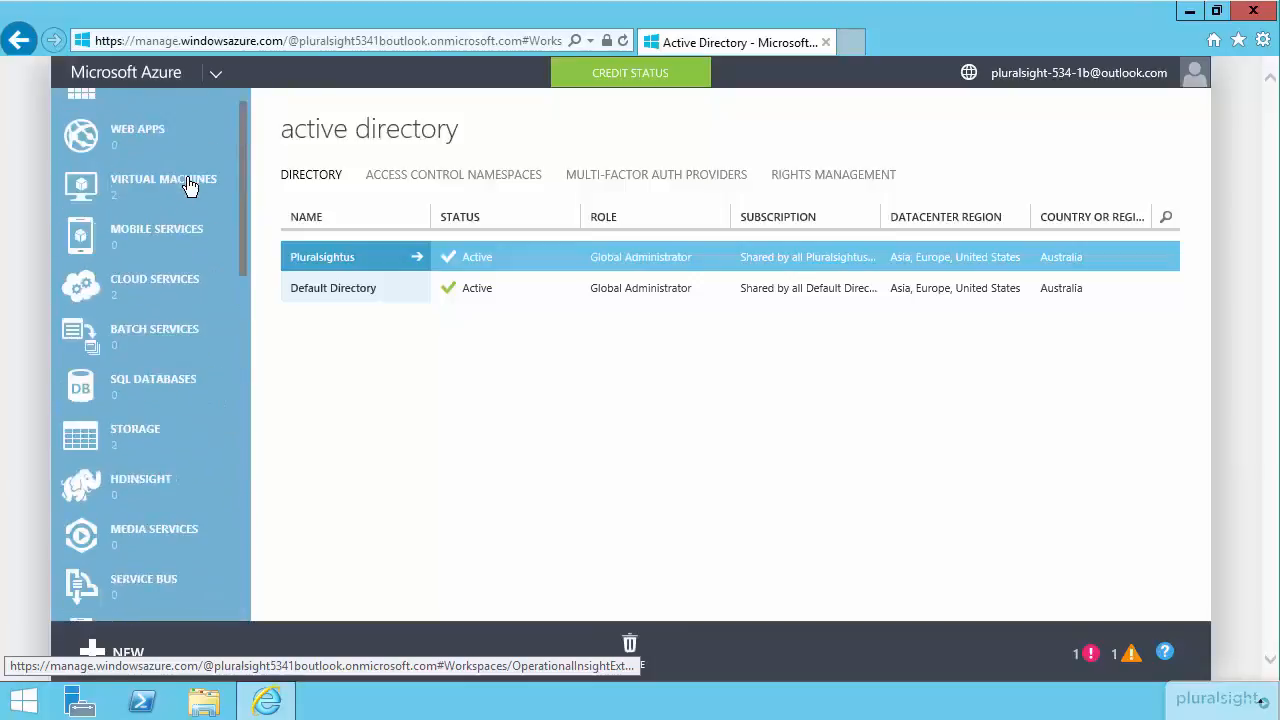
click(190, 187)
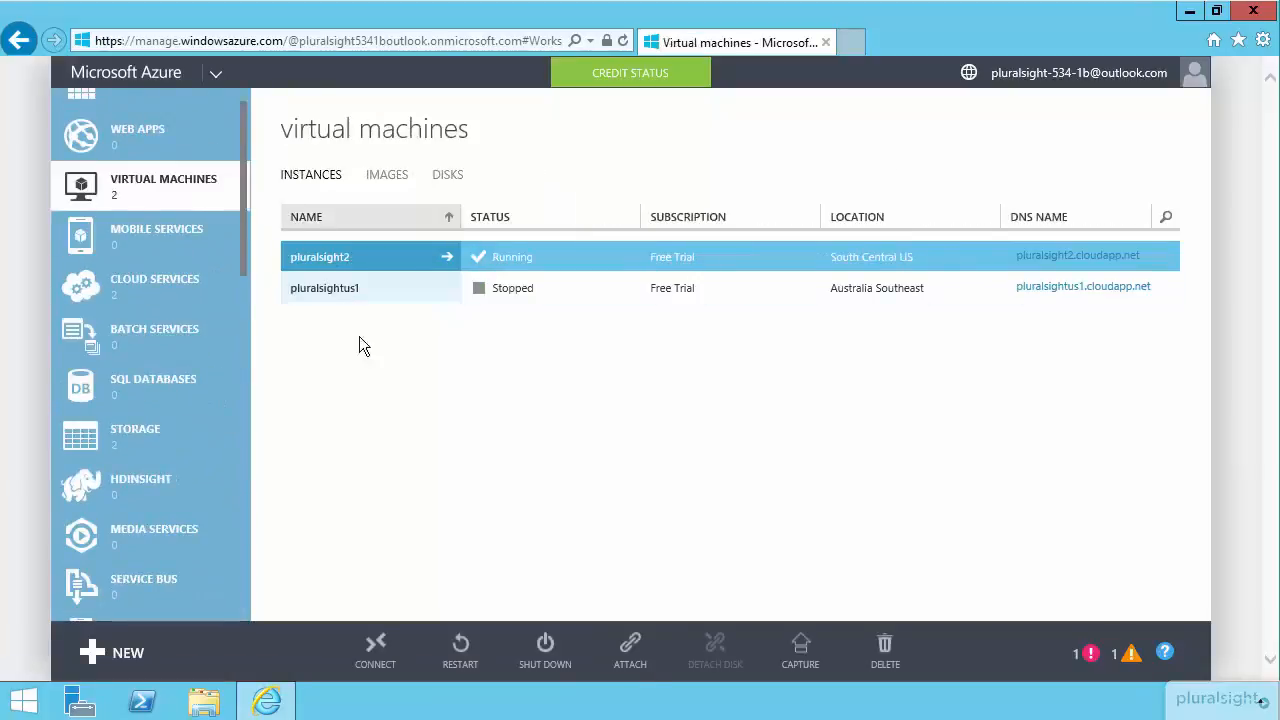
click(392, 664)
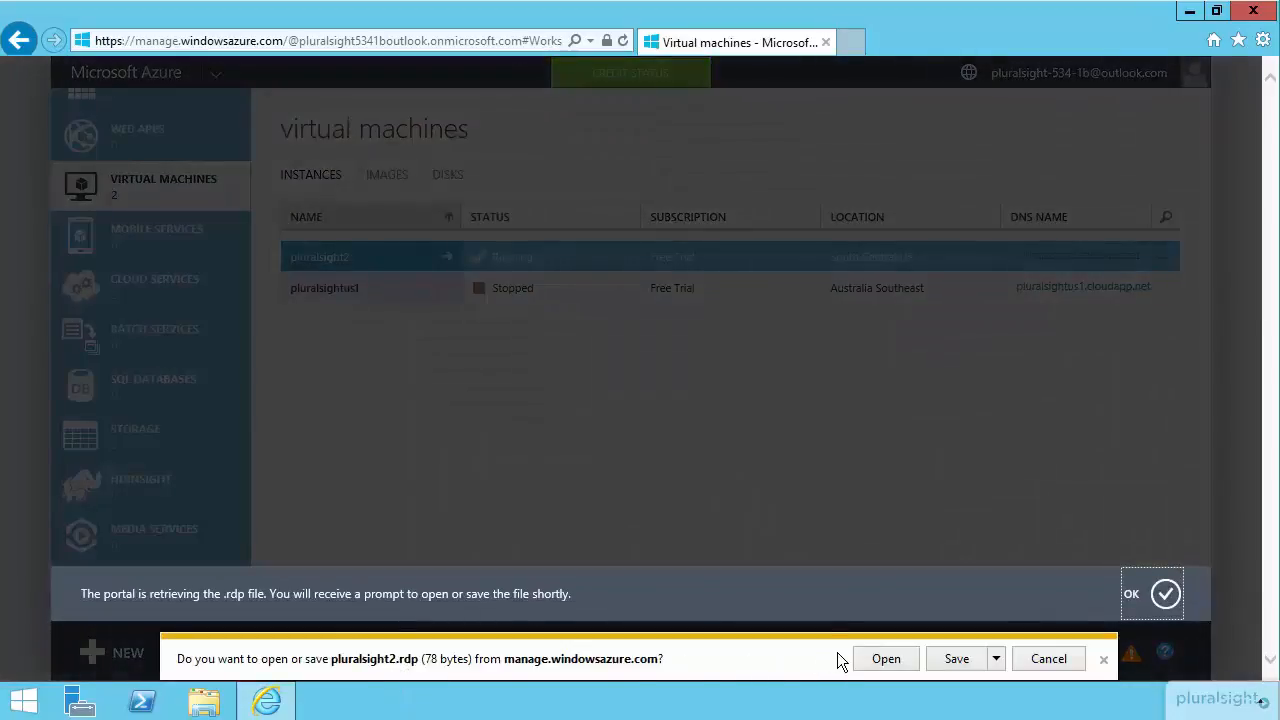
click(884, 659)
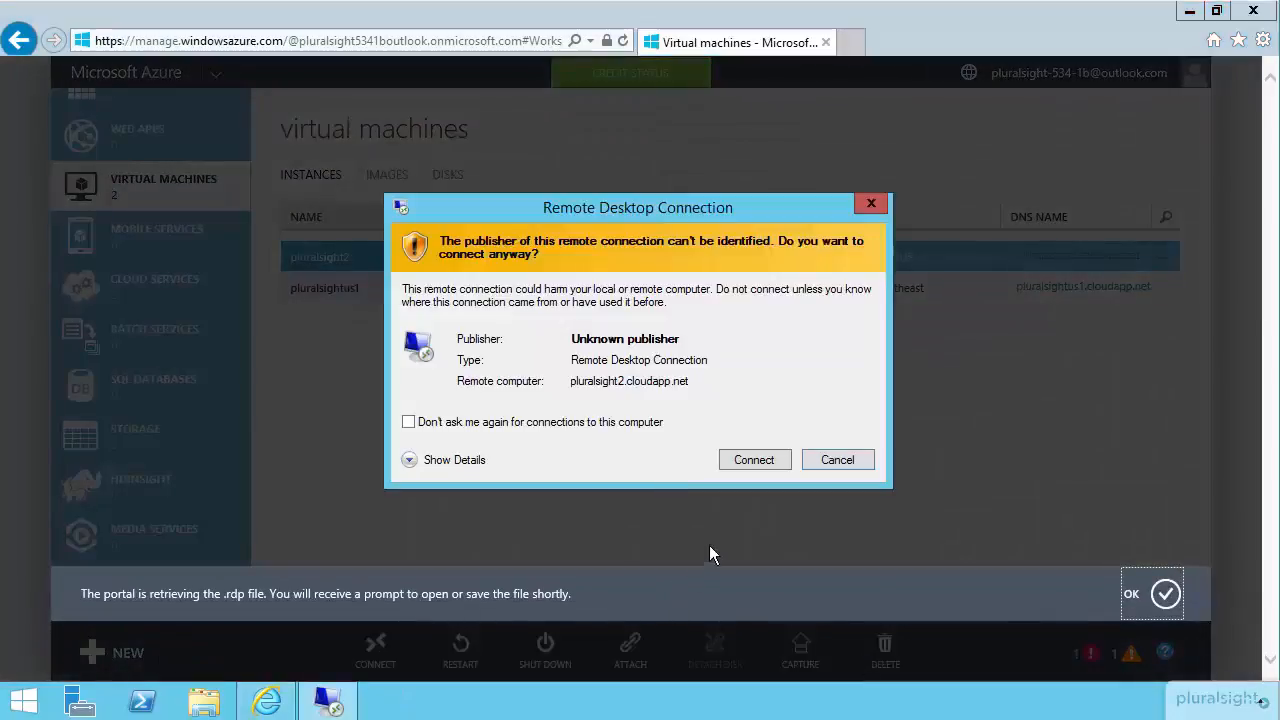
click(759, 456)
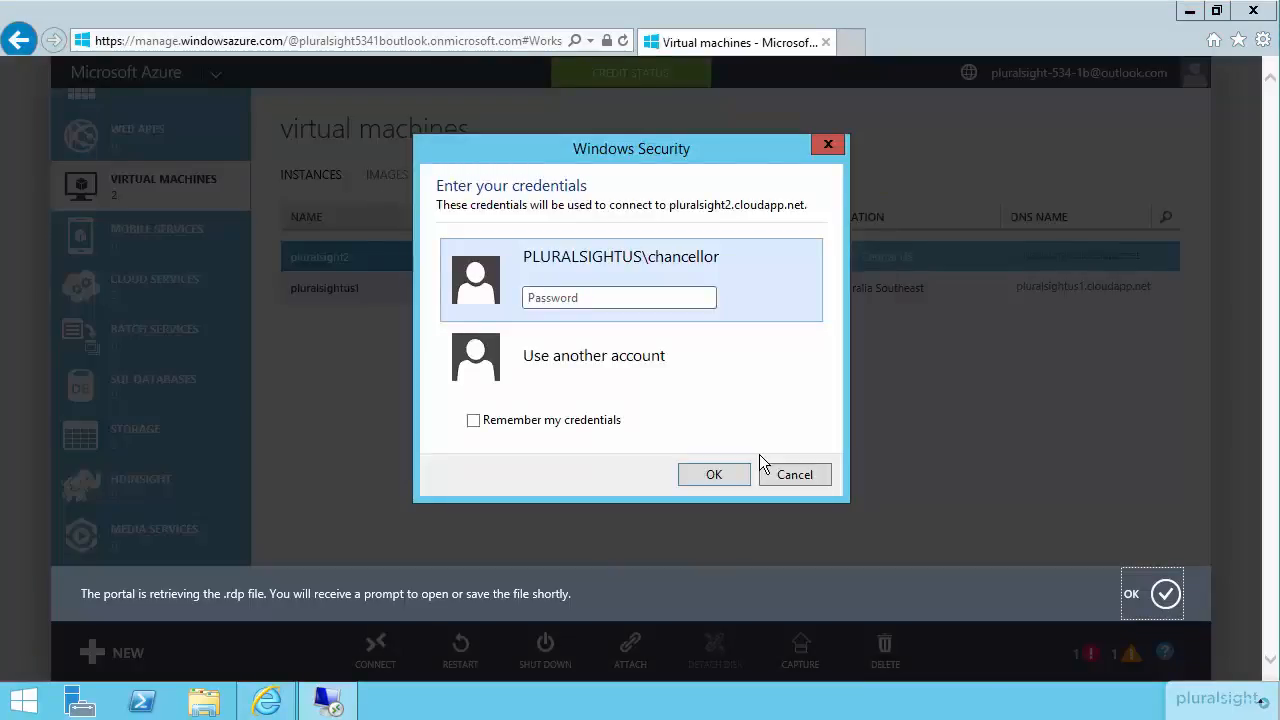
Sign in to pluralsight2 with the local chancellor account and its password, accepting the untrusted certificate.
key(Down)
text(.\chancellor)
key(Tab)
text(********)
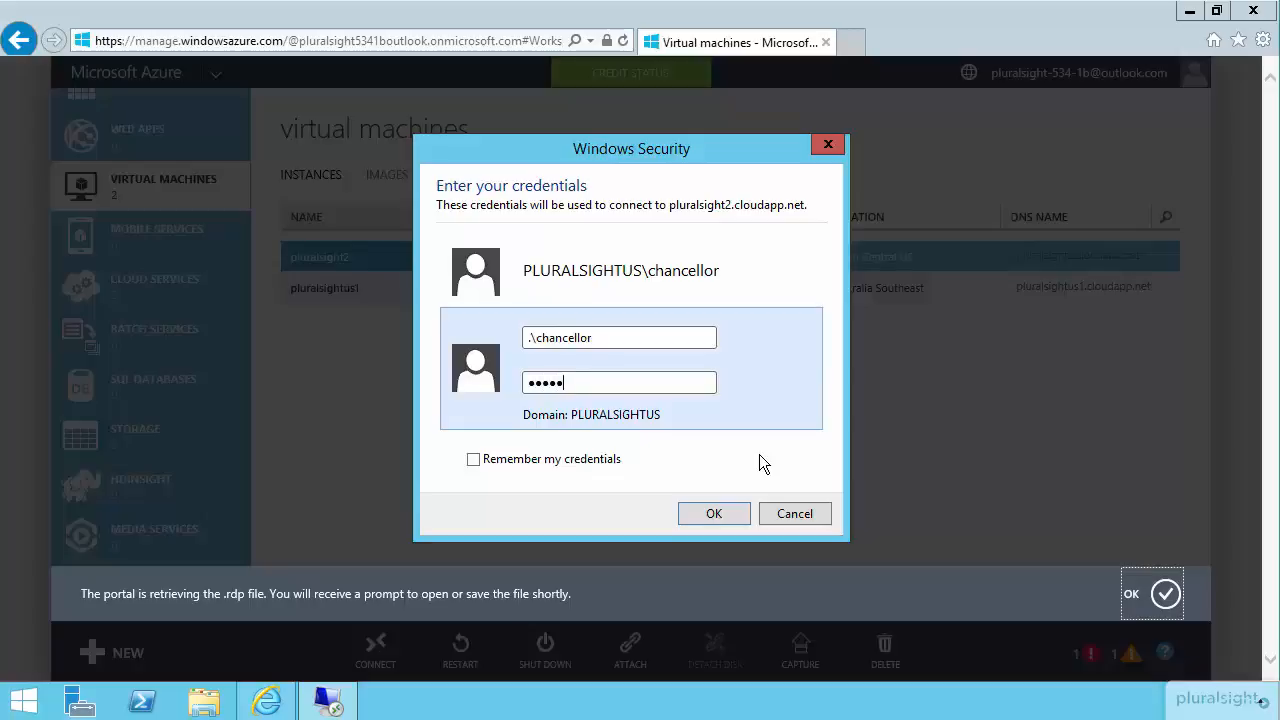
key(Return)
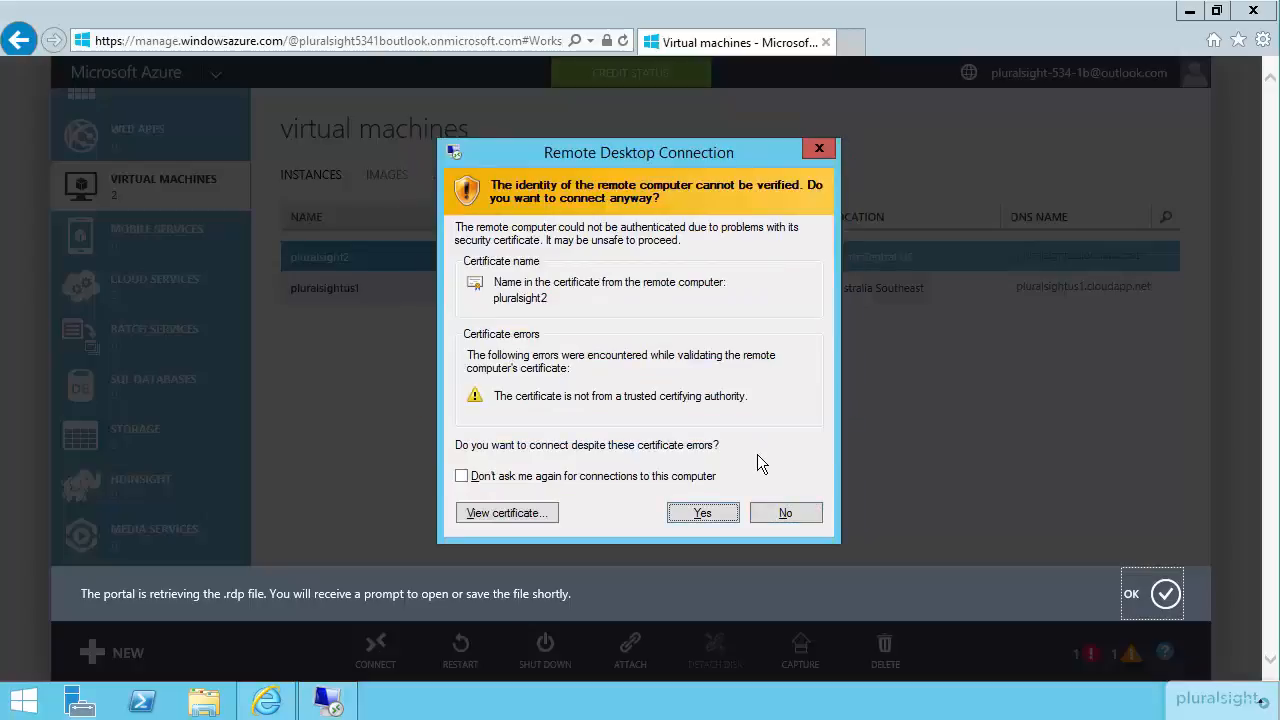
click(714, 512)
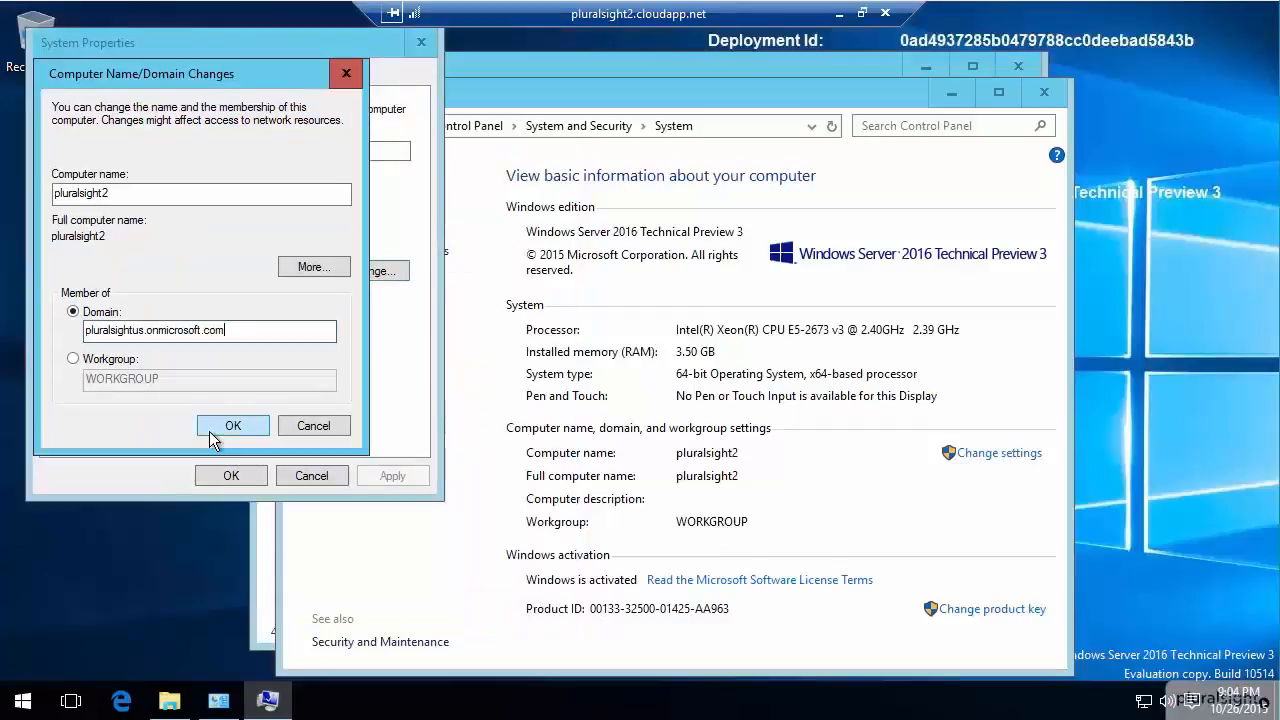
Join the computer to the pluralsightus.onmicrosoft.com domain, authorizing with the captain account's full user name and password.
click(215, 425)
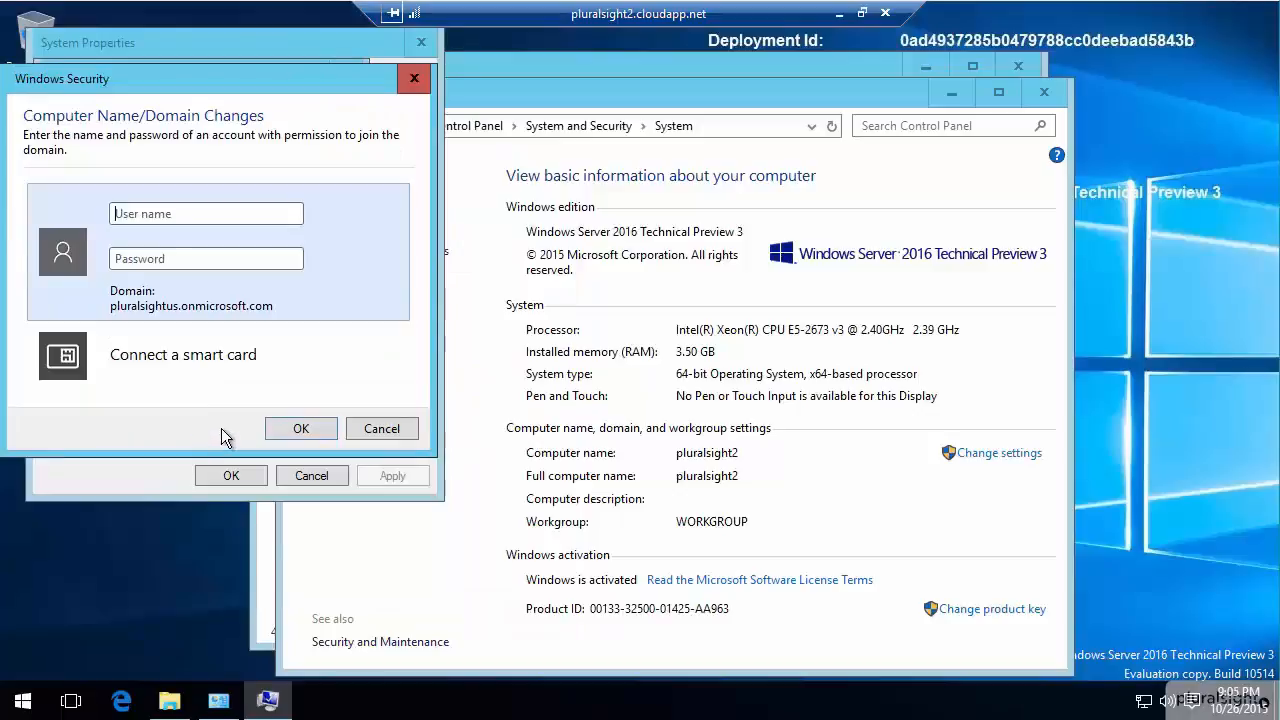
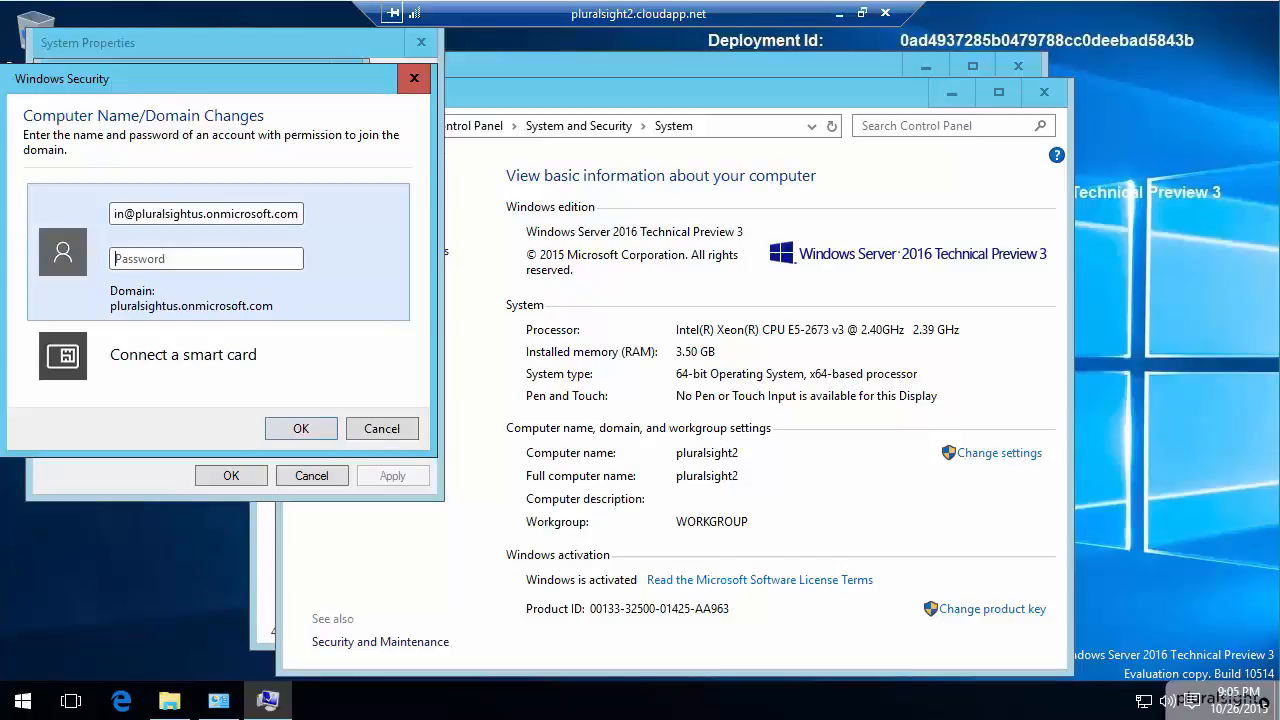
text(••••••••)
click(297, 424)
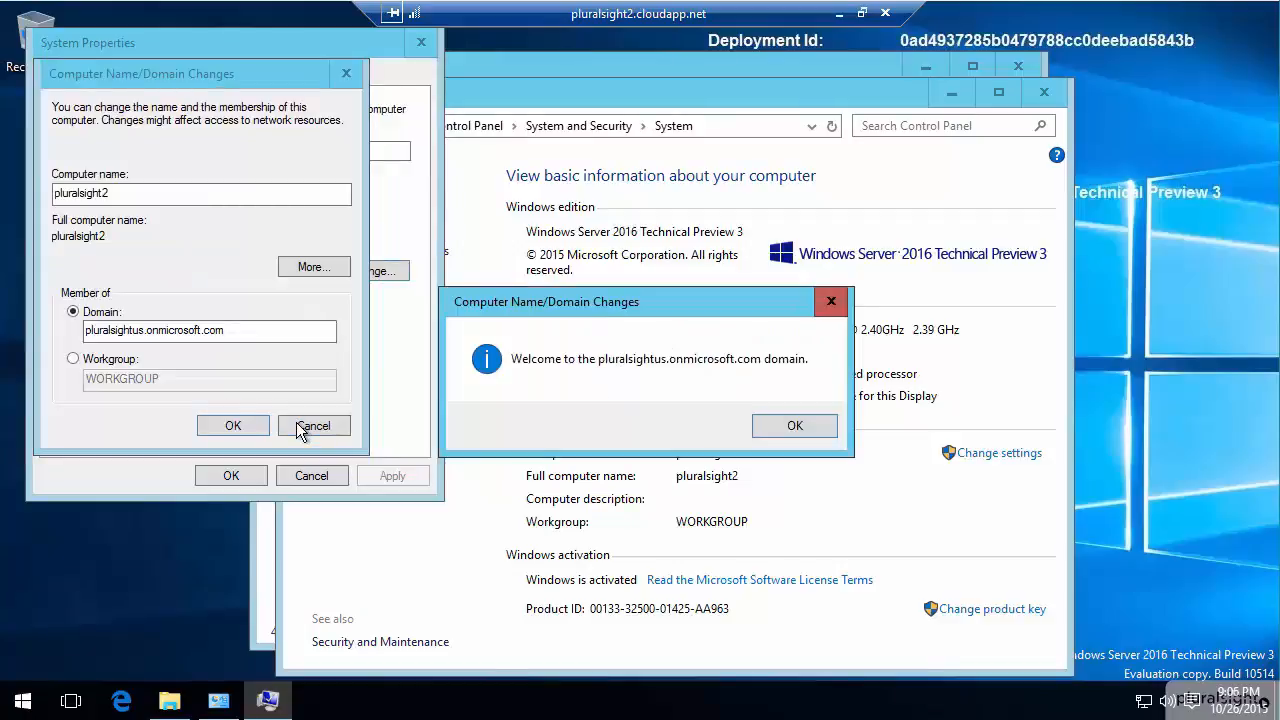
Acknowledge the domain change, close the system properties and restart the virtual machine immediately.
click(790, 428)
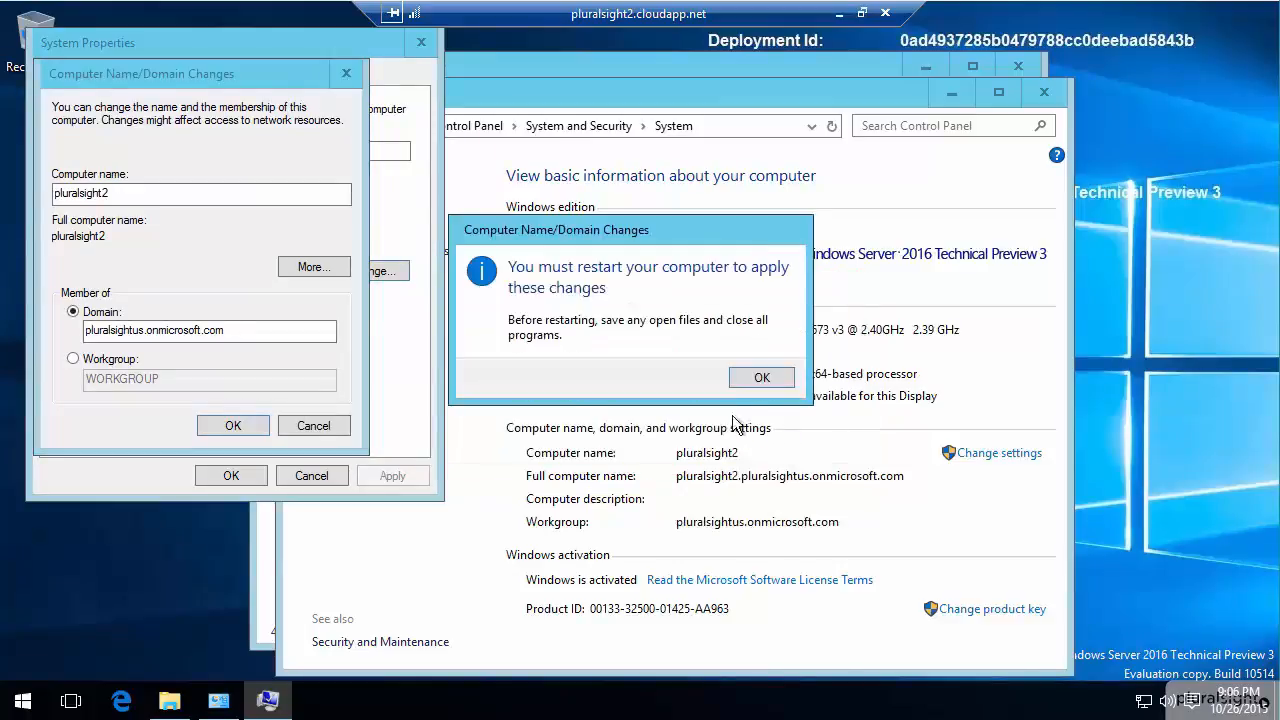
click(762, 375)
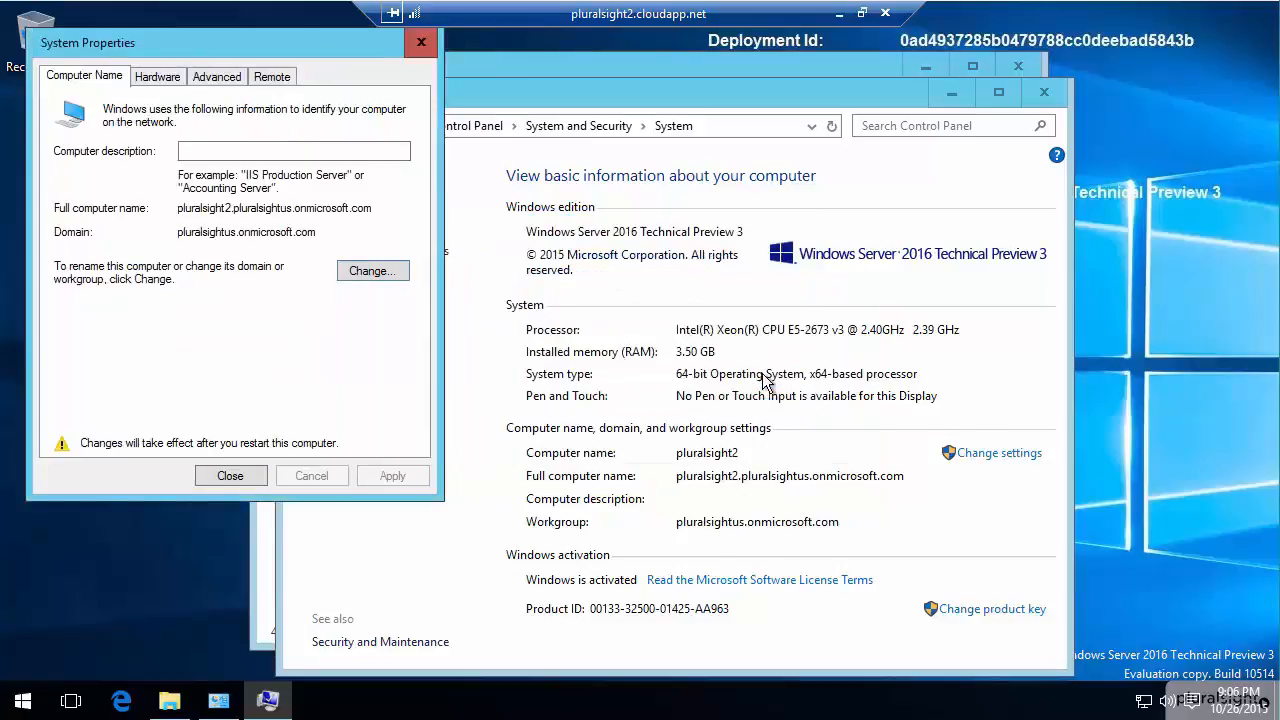
click(229, 476)
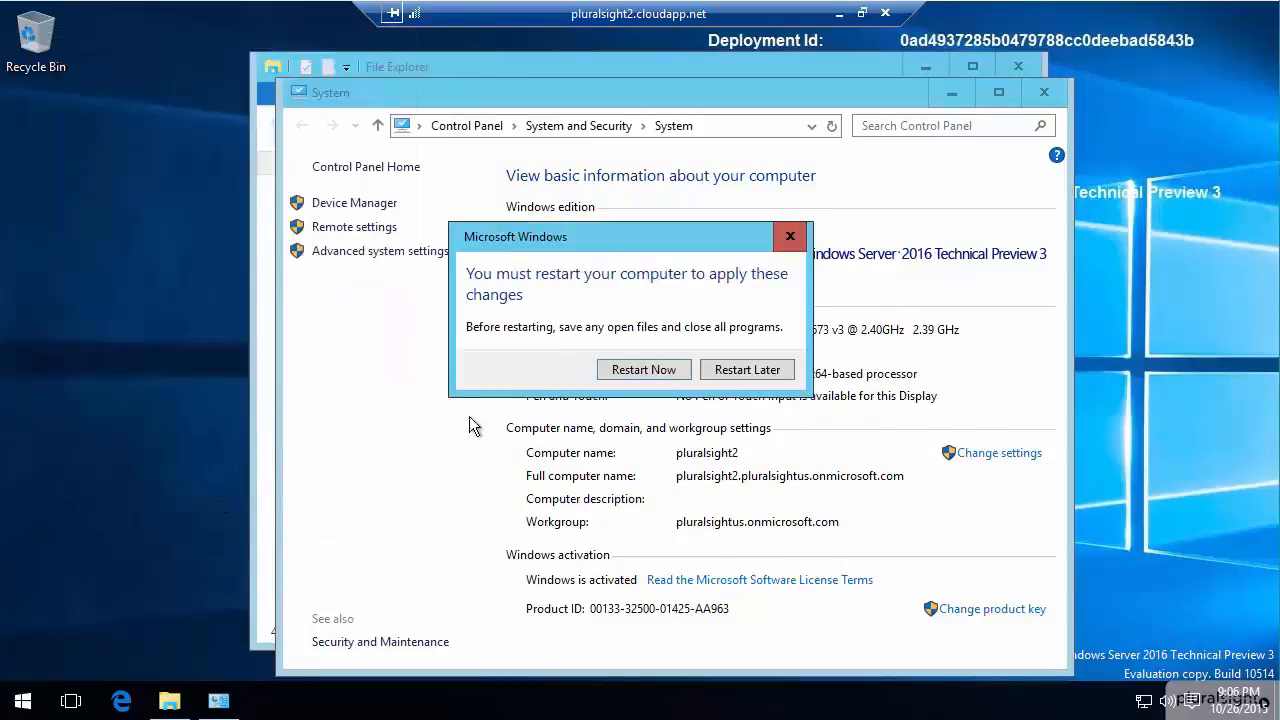
click(627, 376)
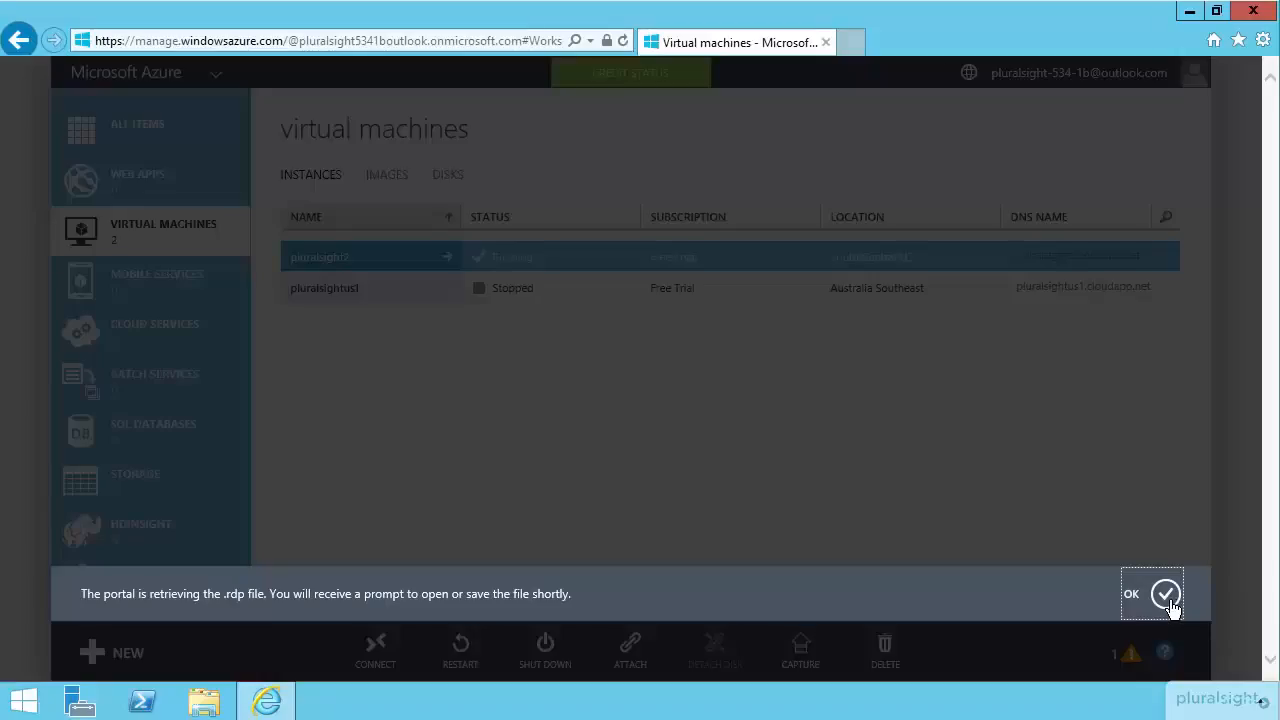
Dismiss the portal message and reopen a remote desktop connection to the pluralsight2 virtual machine, accepting the unknown publisher.
click(1166, 592)
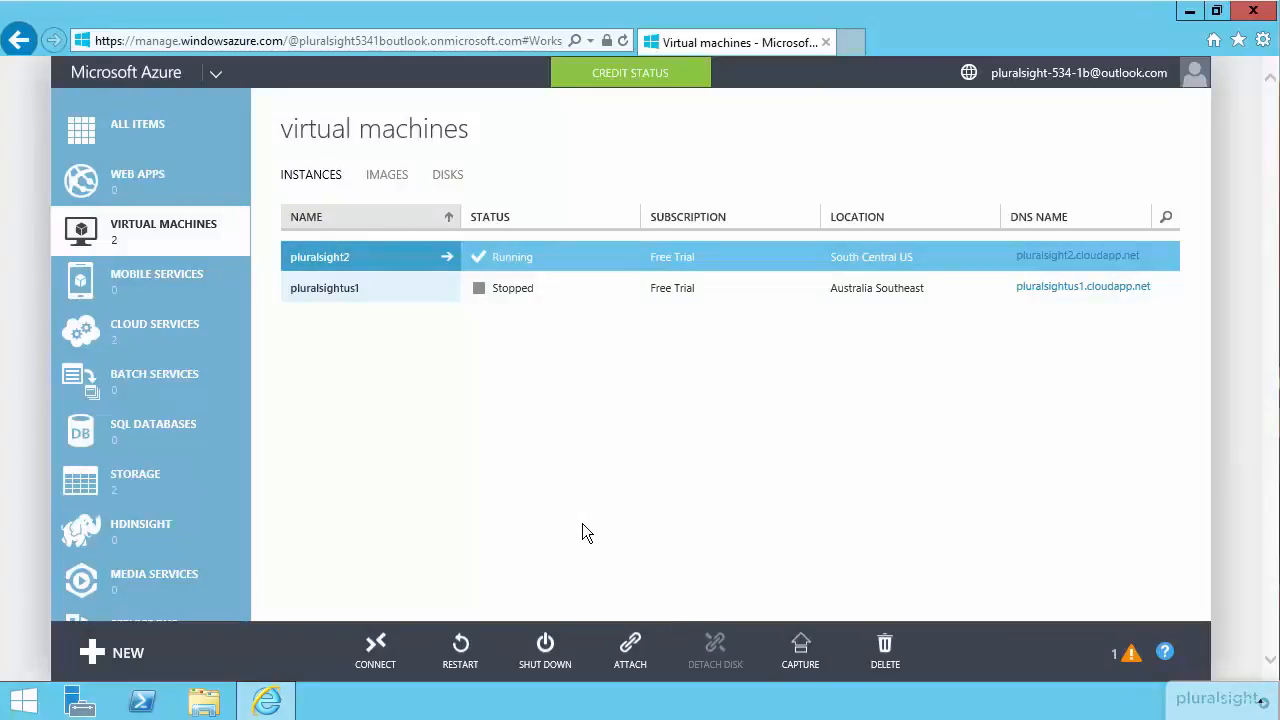
click(379, 644)
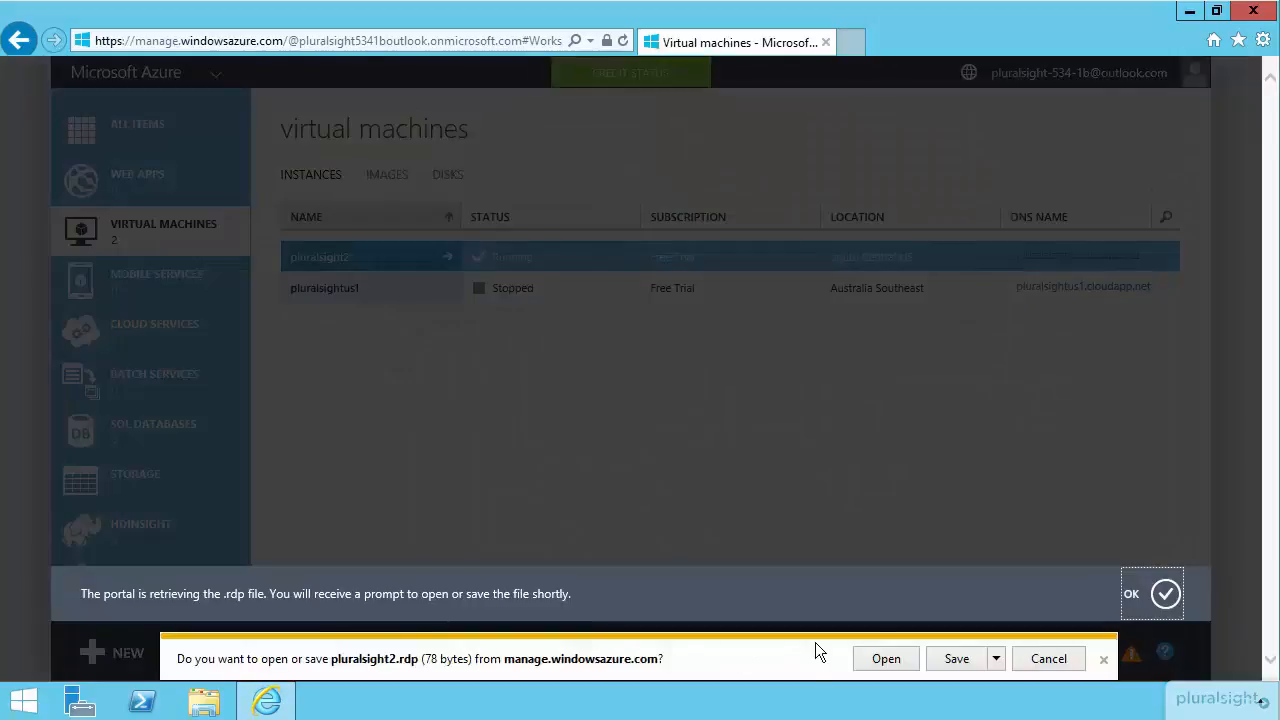
click(860, 659)
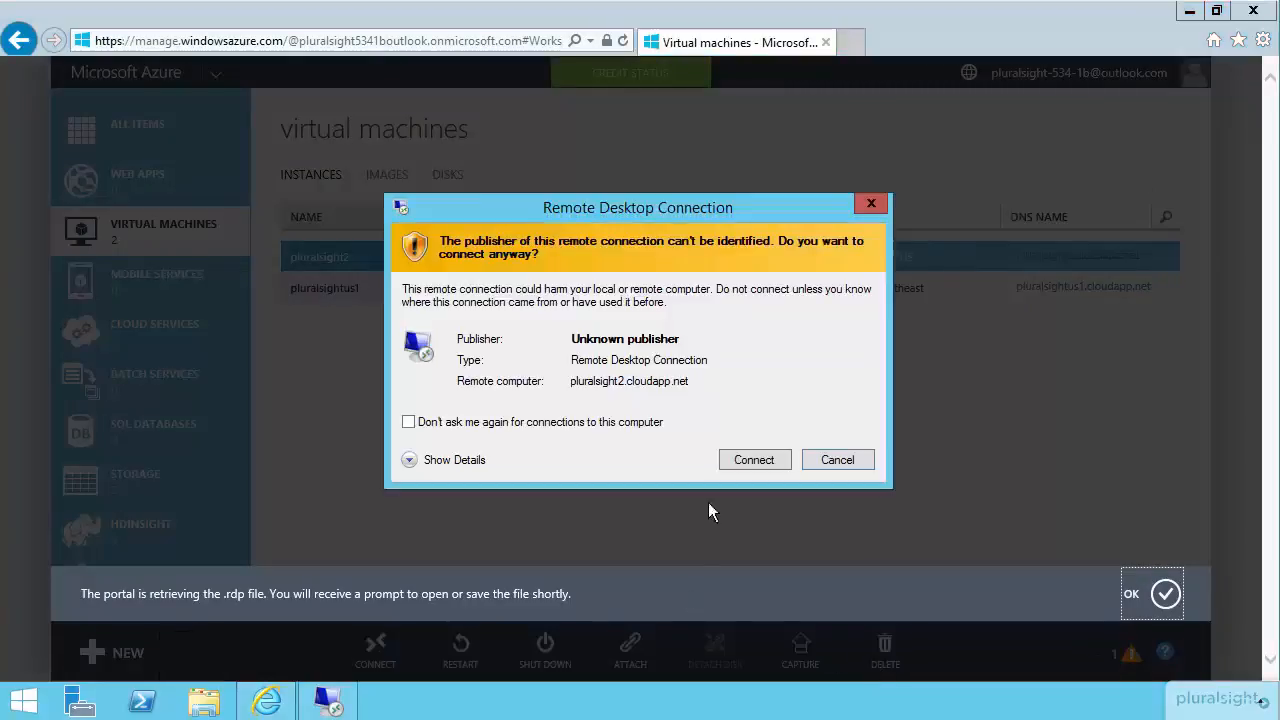
click(752, 460)
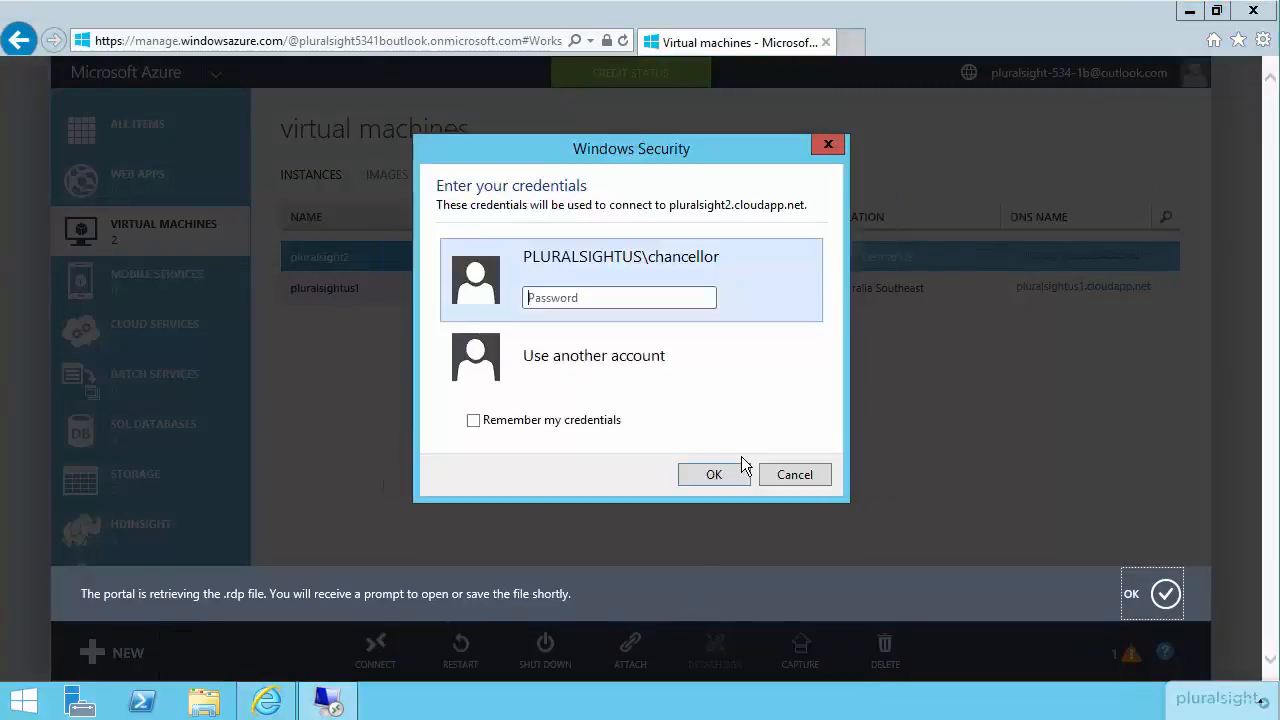
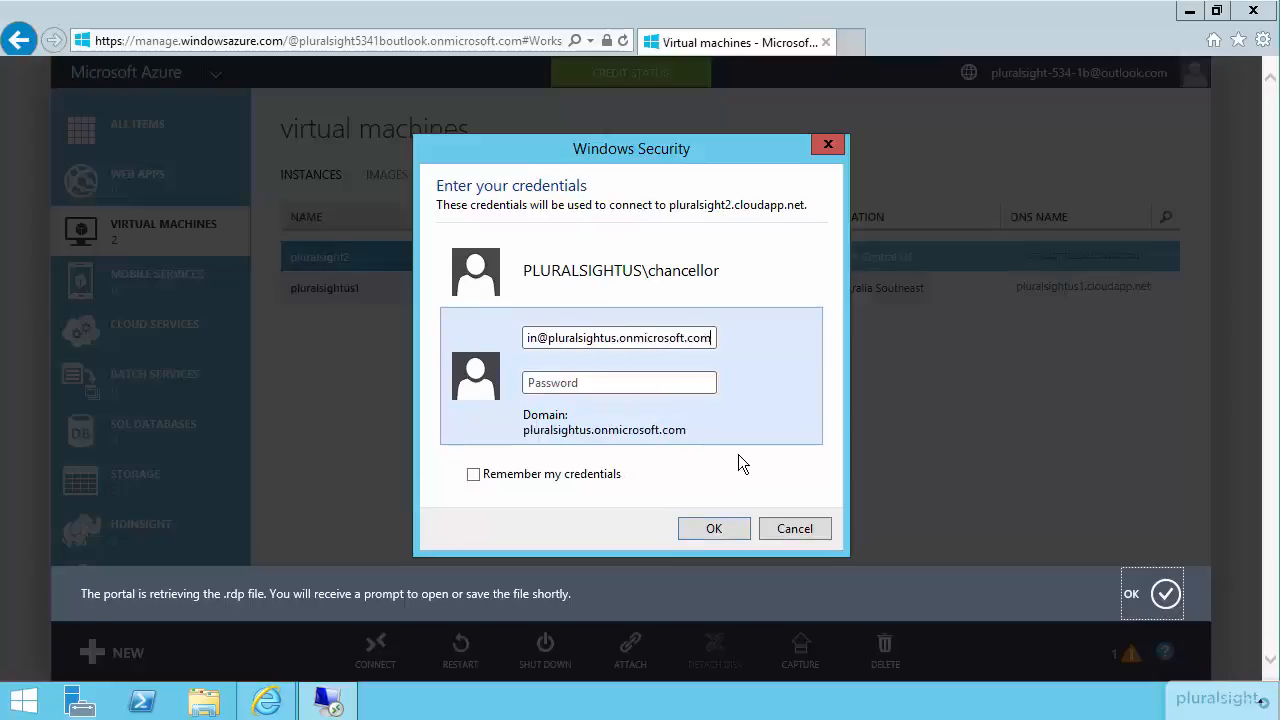
Sign in to pluralsight2 as another account, entering the captain domain account's full user name and password.
text(••••••••)
click(726, 528)
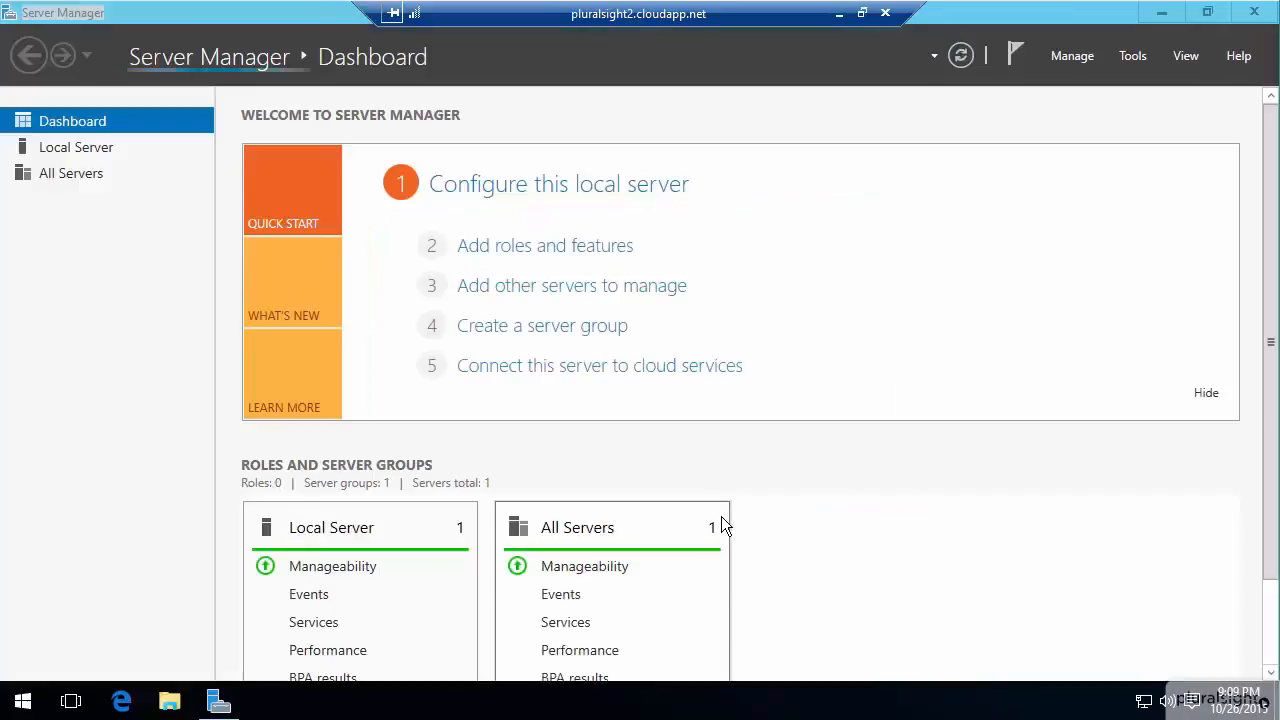
Start adding roles and features with a role-based installation on the pluralsight2 server, selecting no additional server roles.
click(1078, 64)
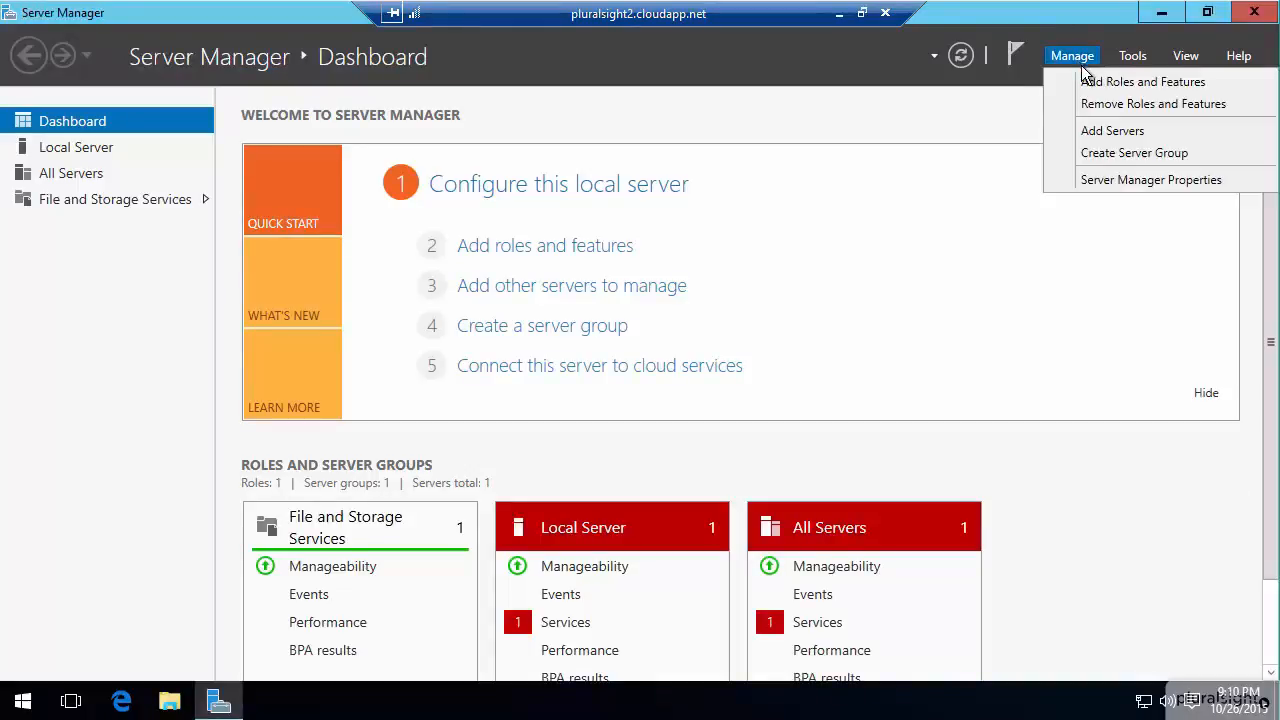
click(1092, 84)
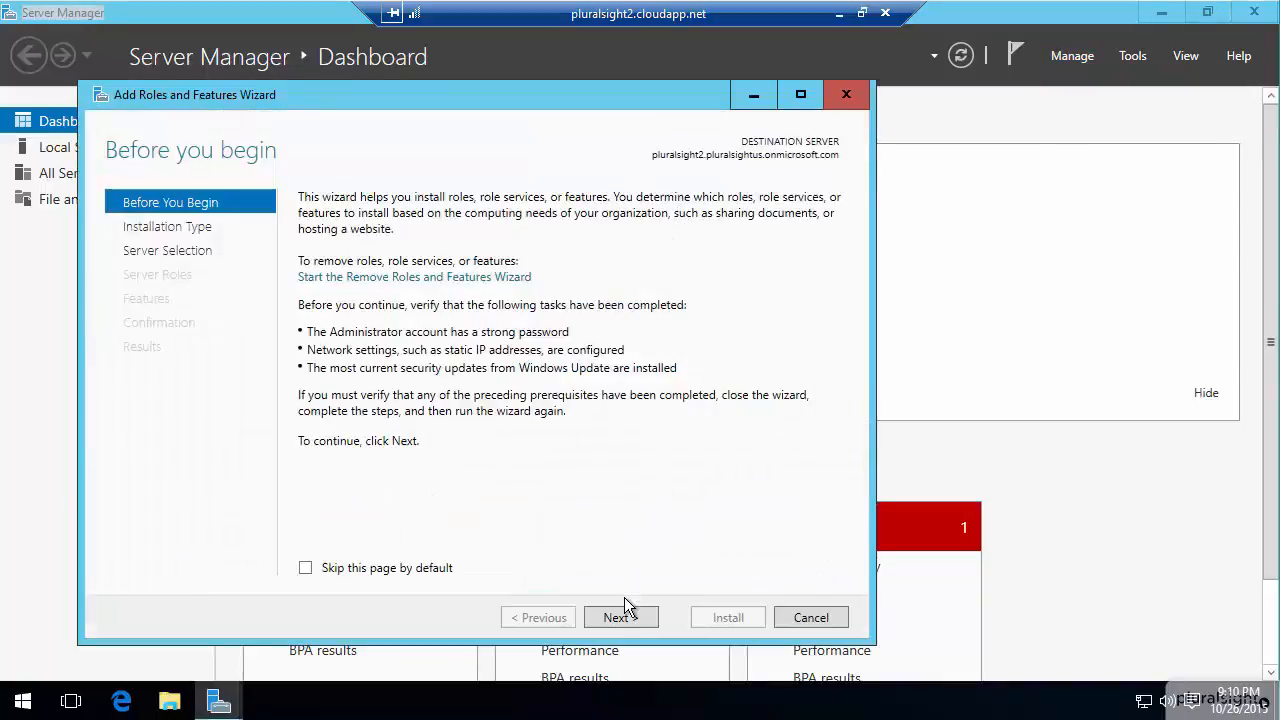
click(628, 621)
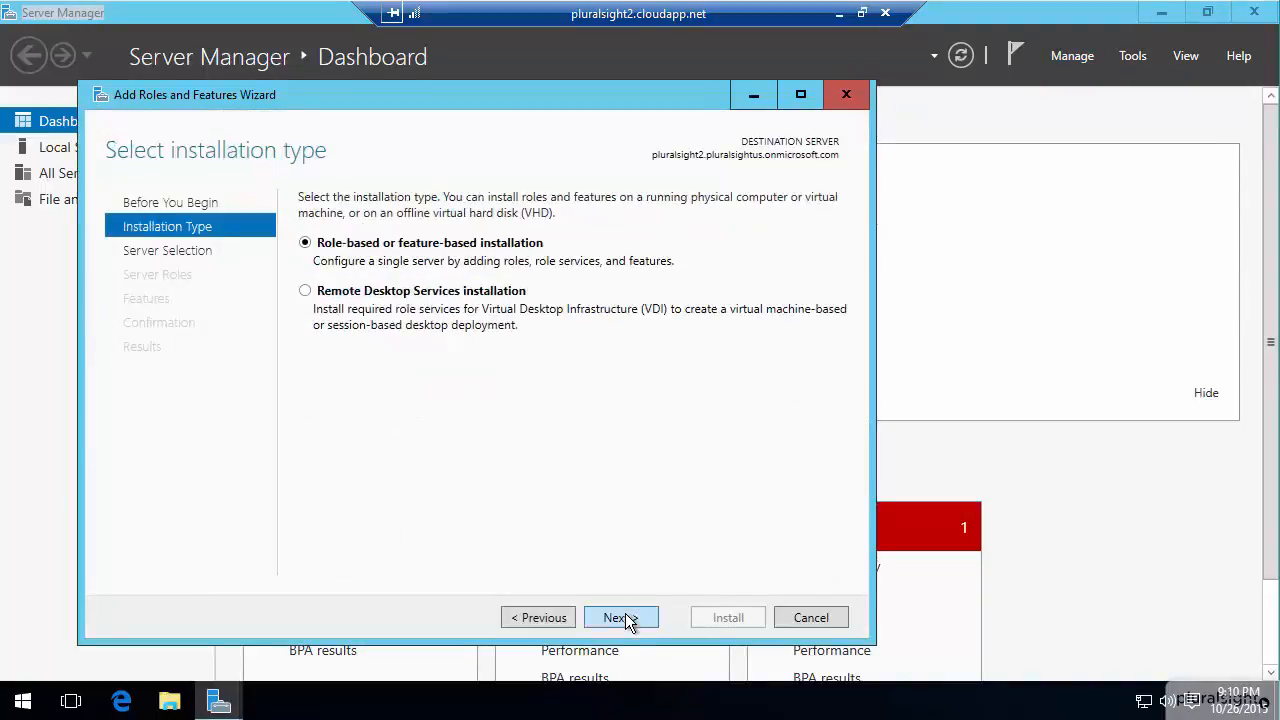
click(628, 621)
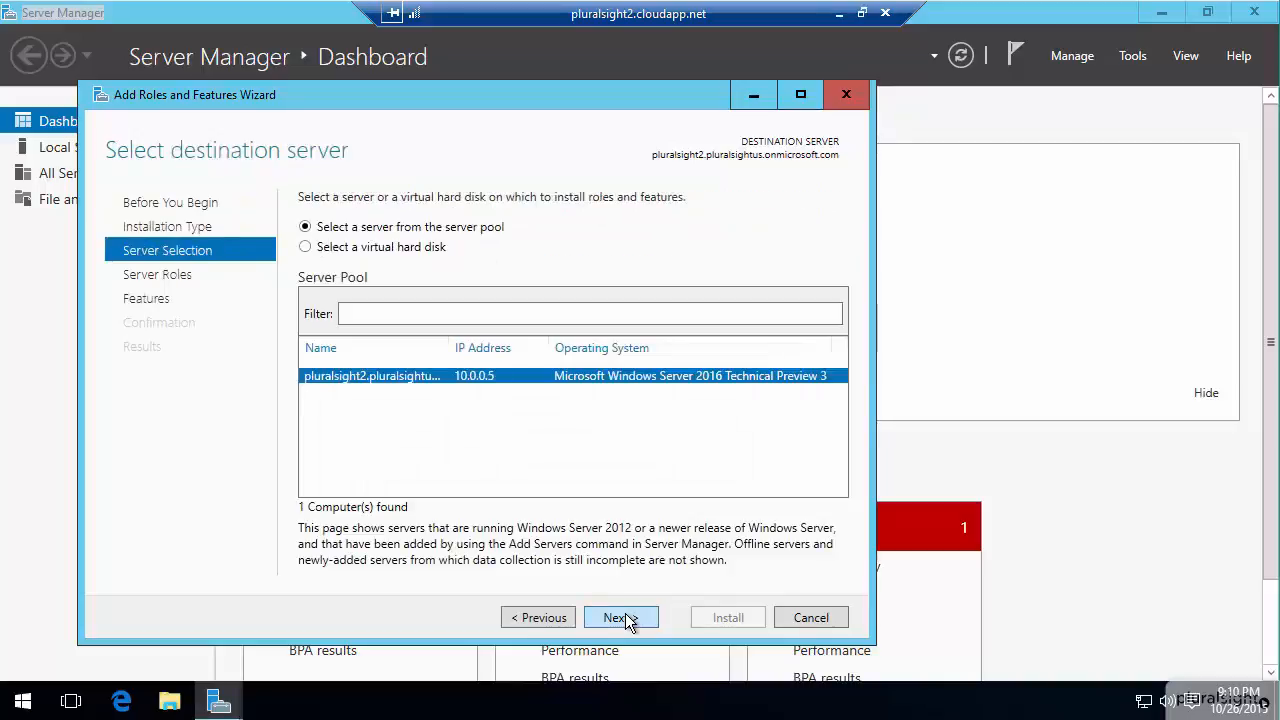
click(629, 621)
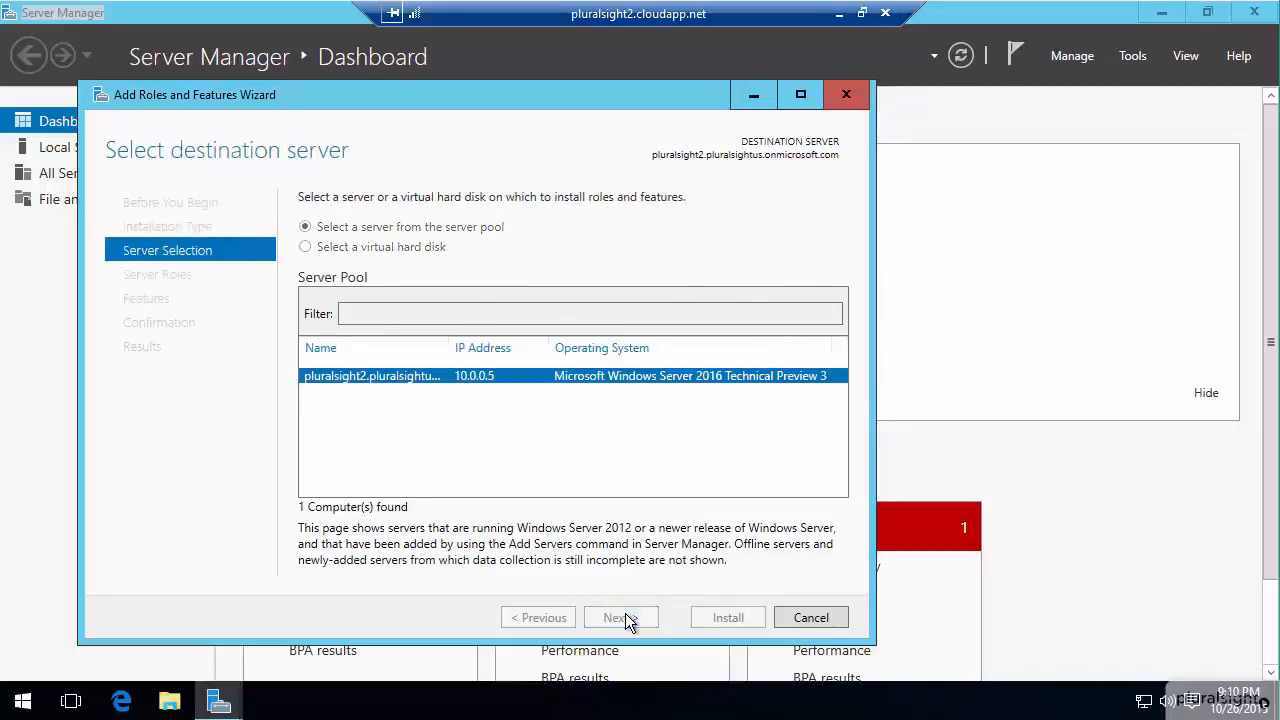
click(628, 619)
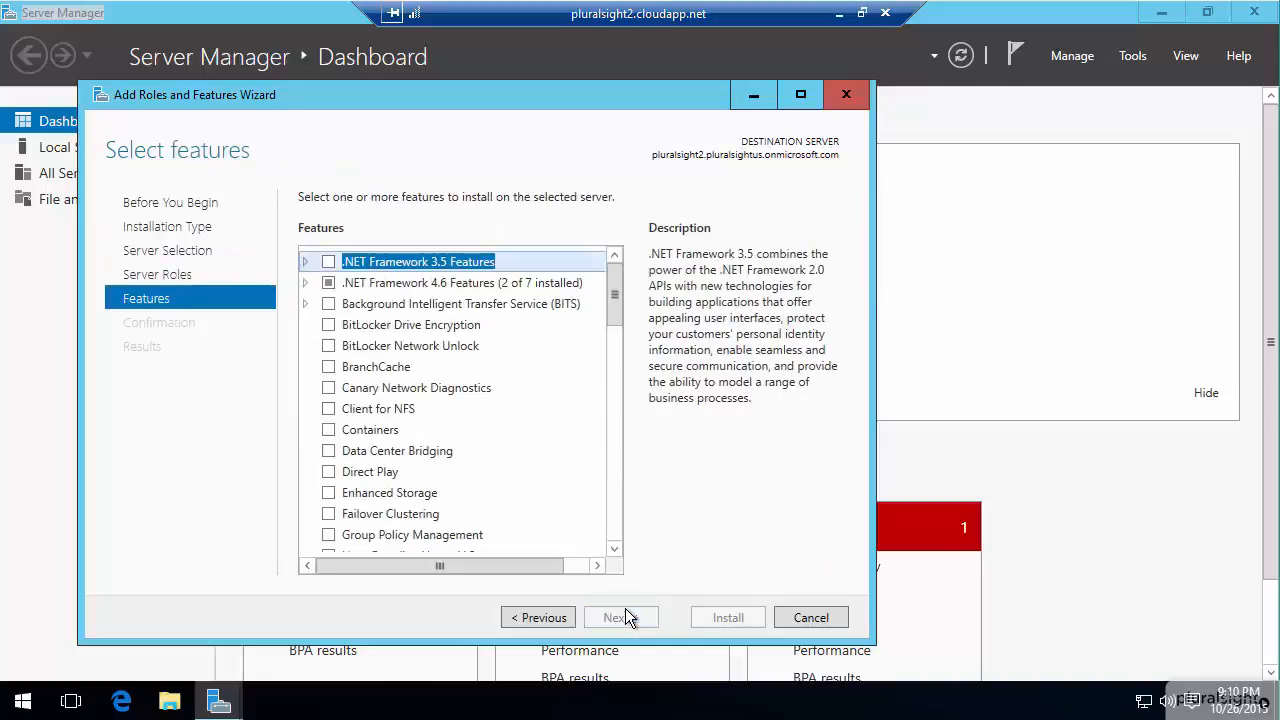
Select the Remote Server Administration Tools feature and add the features it requires, including management tools.
drag(619, 326, 596, 448)
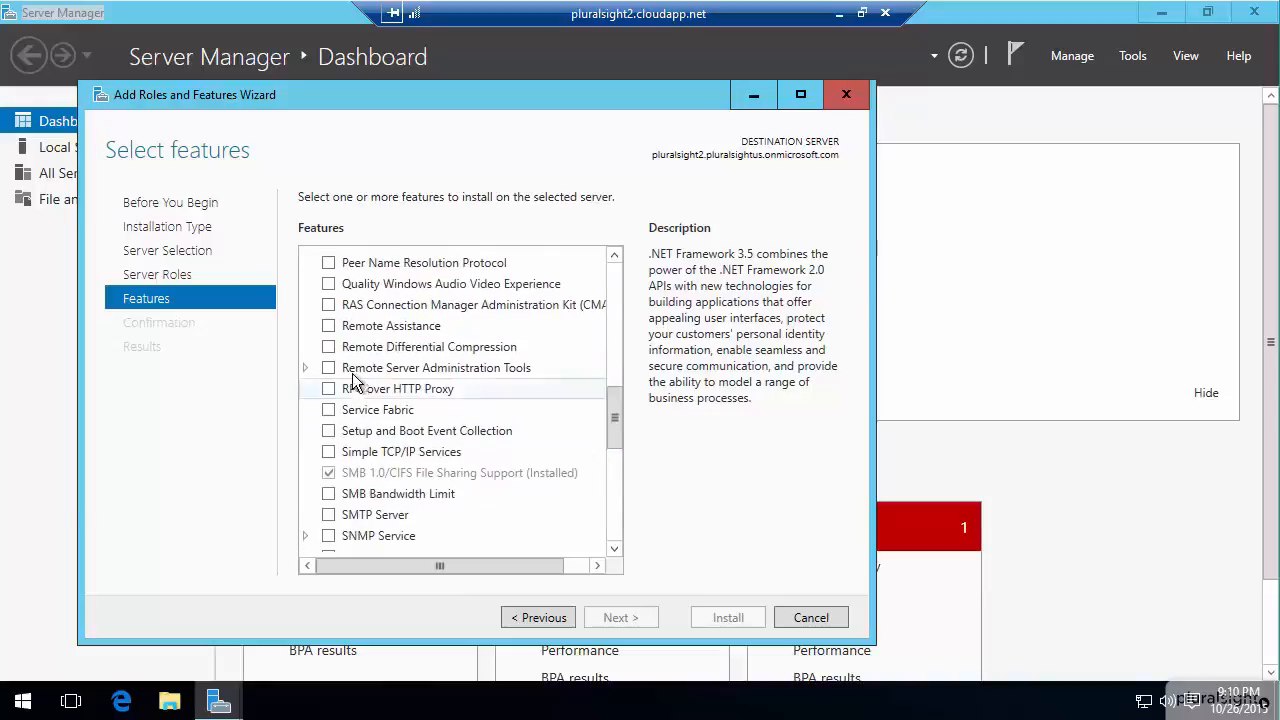
click(332, 368)
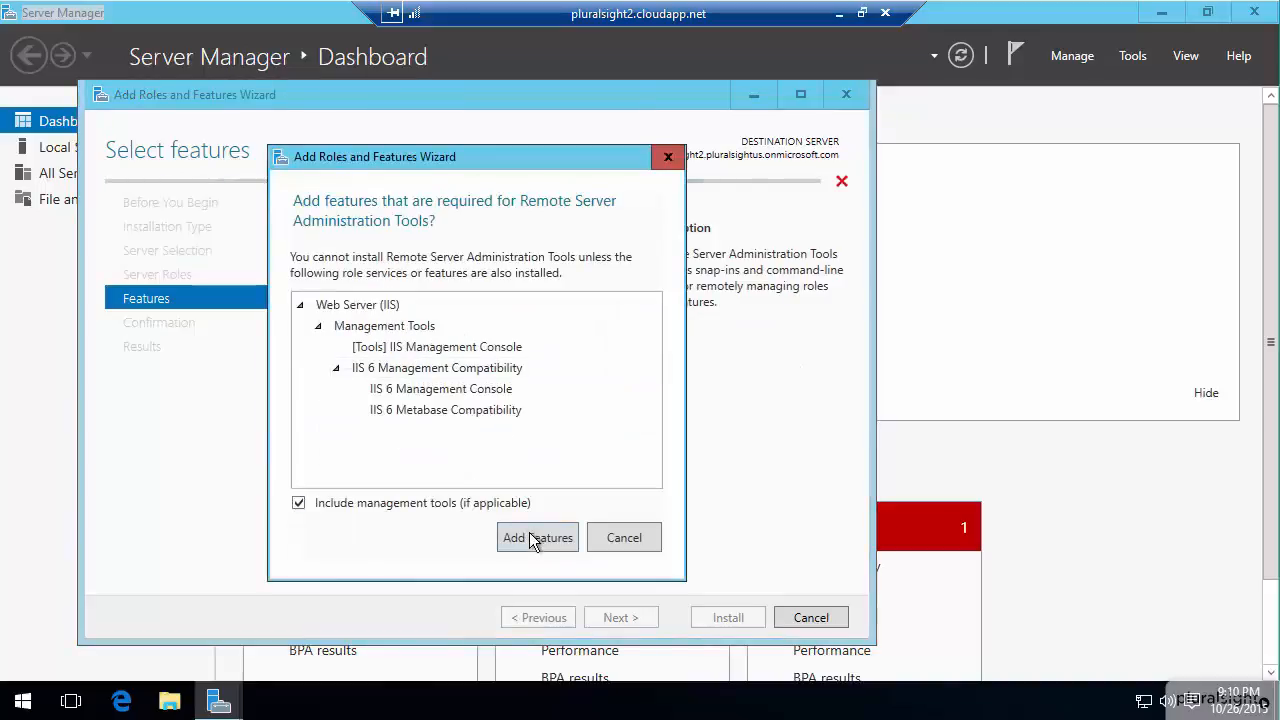
click(531, 534)
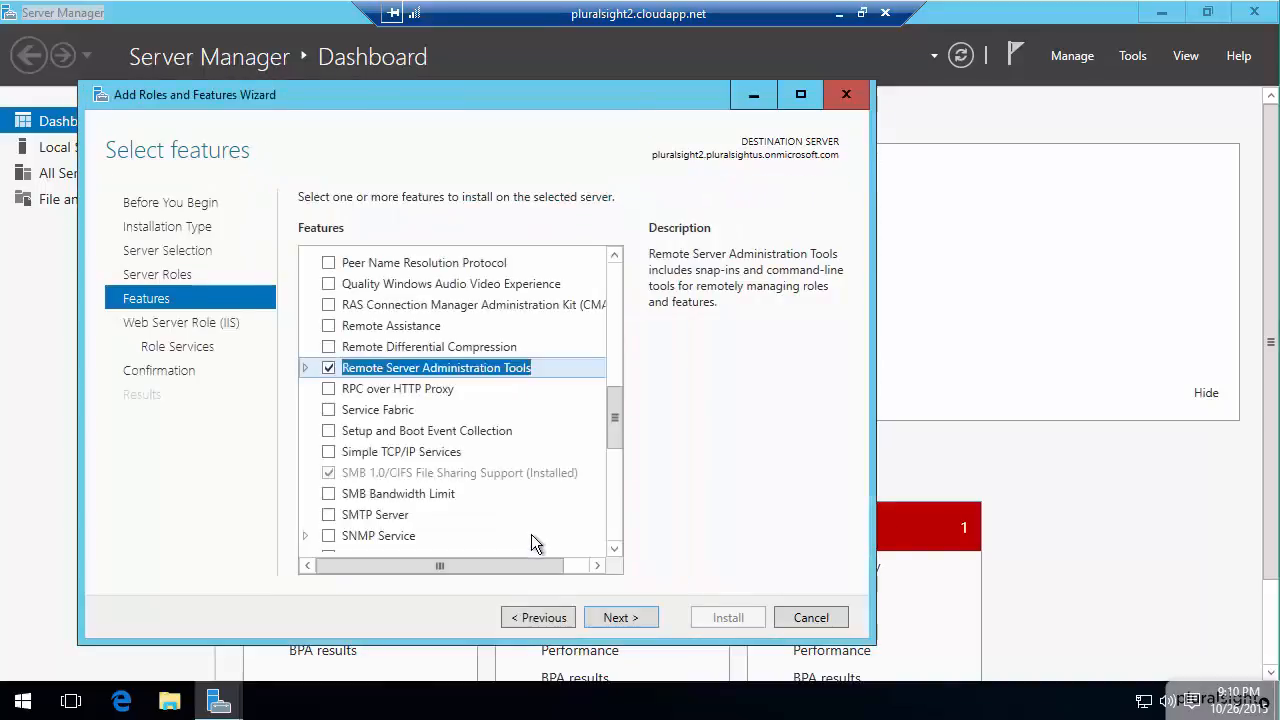
Accept the default Web Server (IIS) role services, install the selected features and close the wizard once the installation finishes.
click(608, 618)
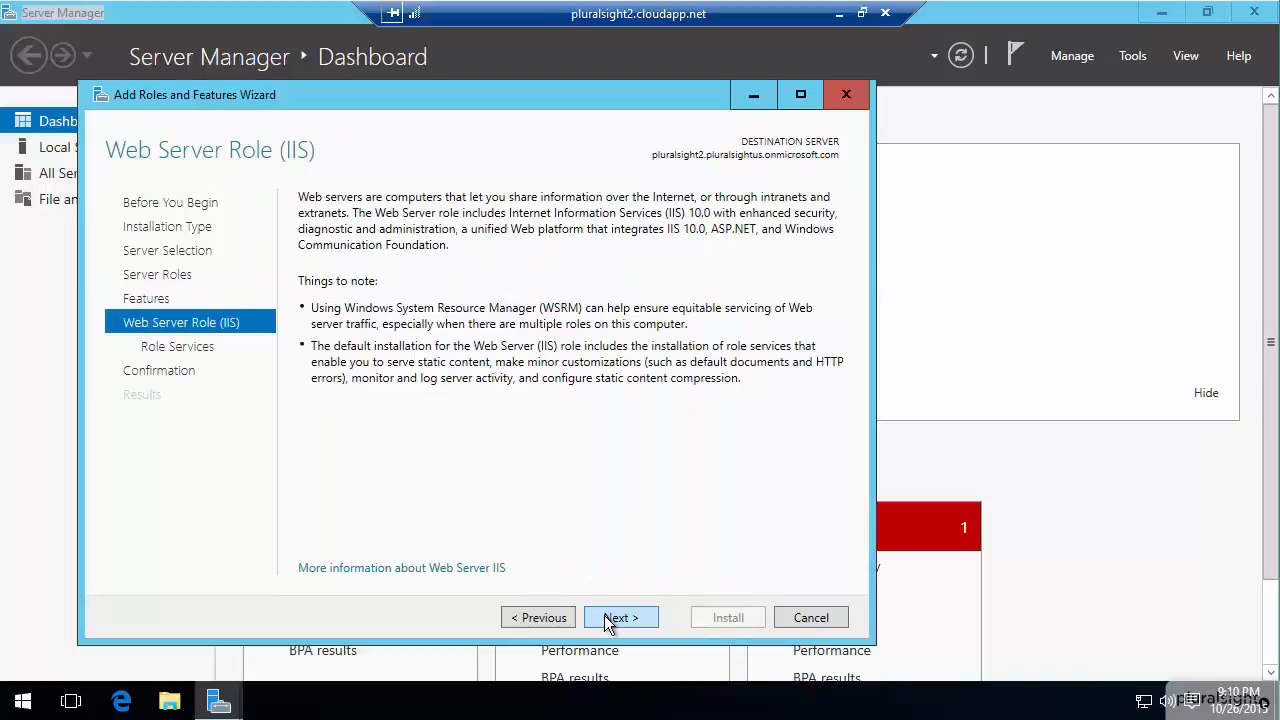
click(608, 618)
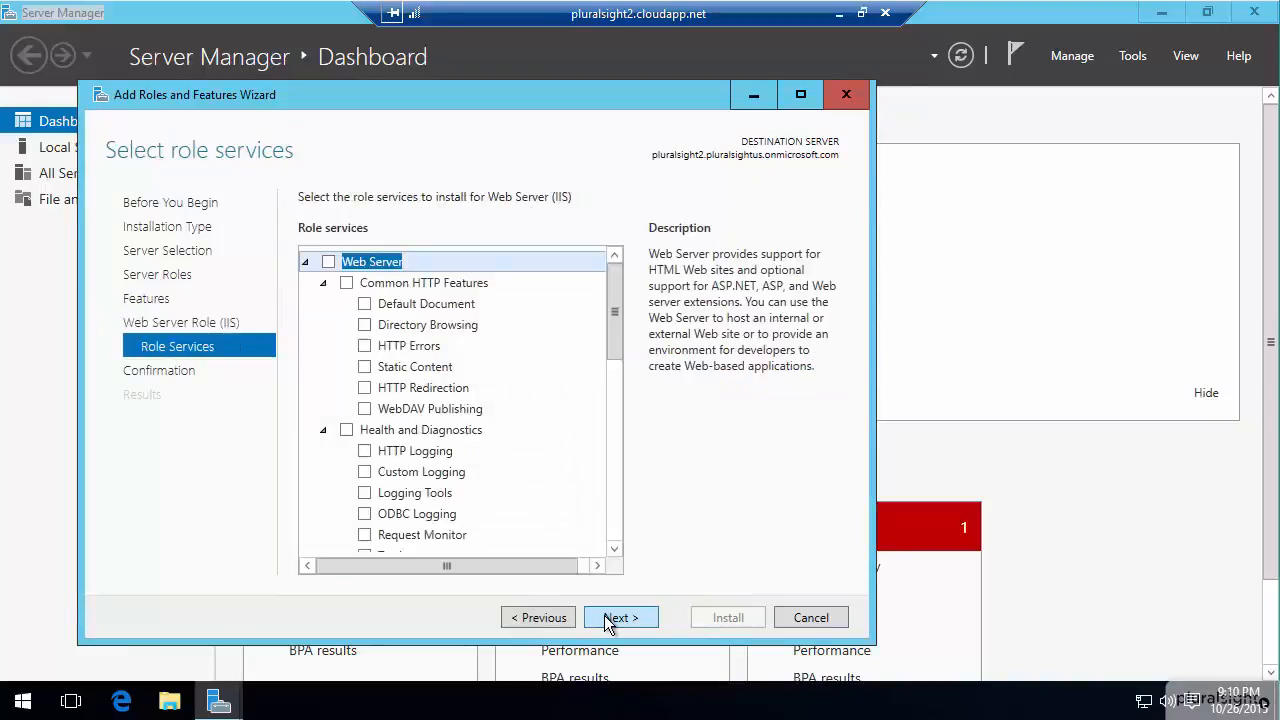
click(608, 618)
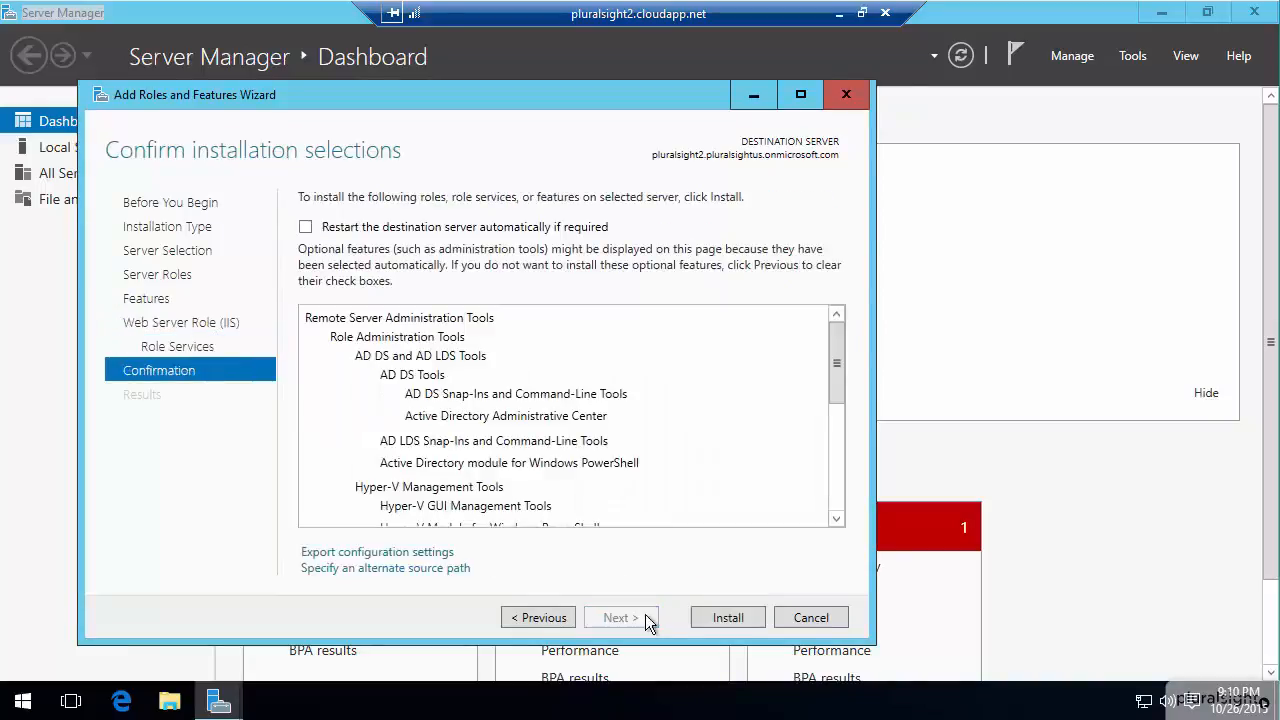
click(729, 618)
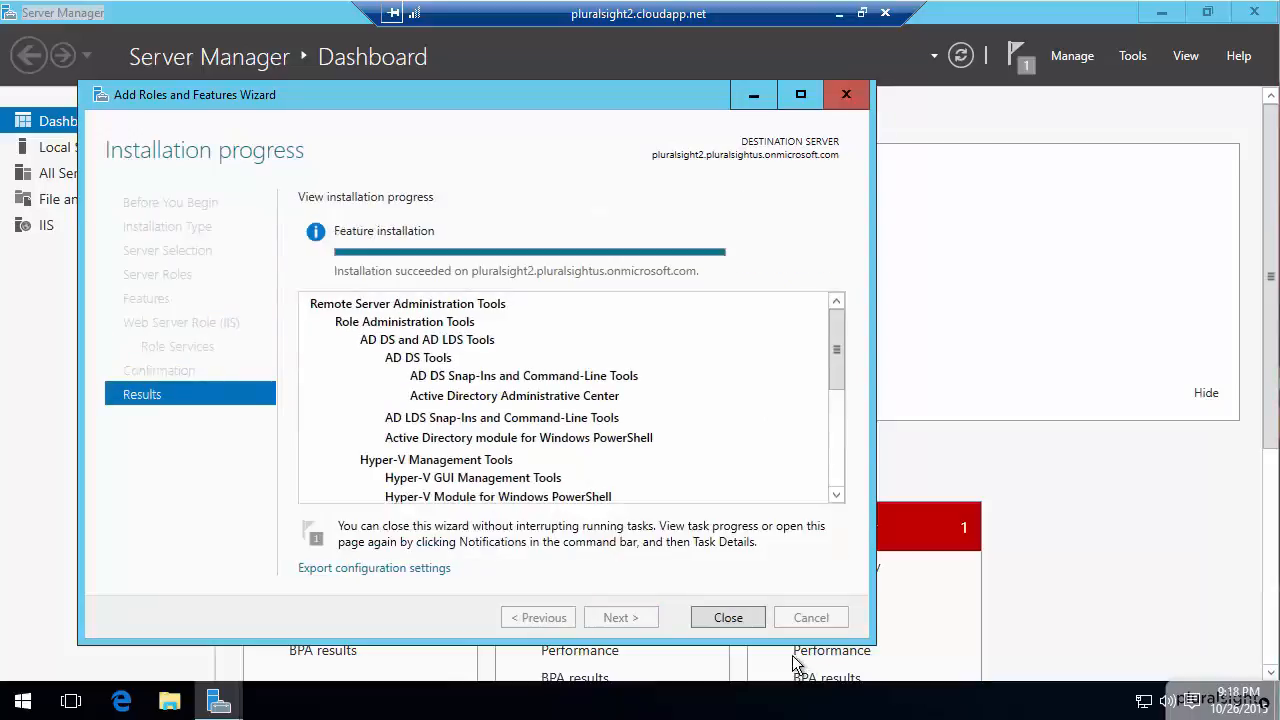
click(748, 624)
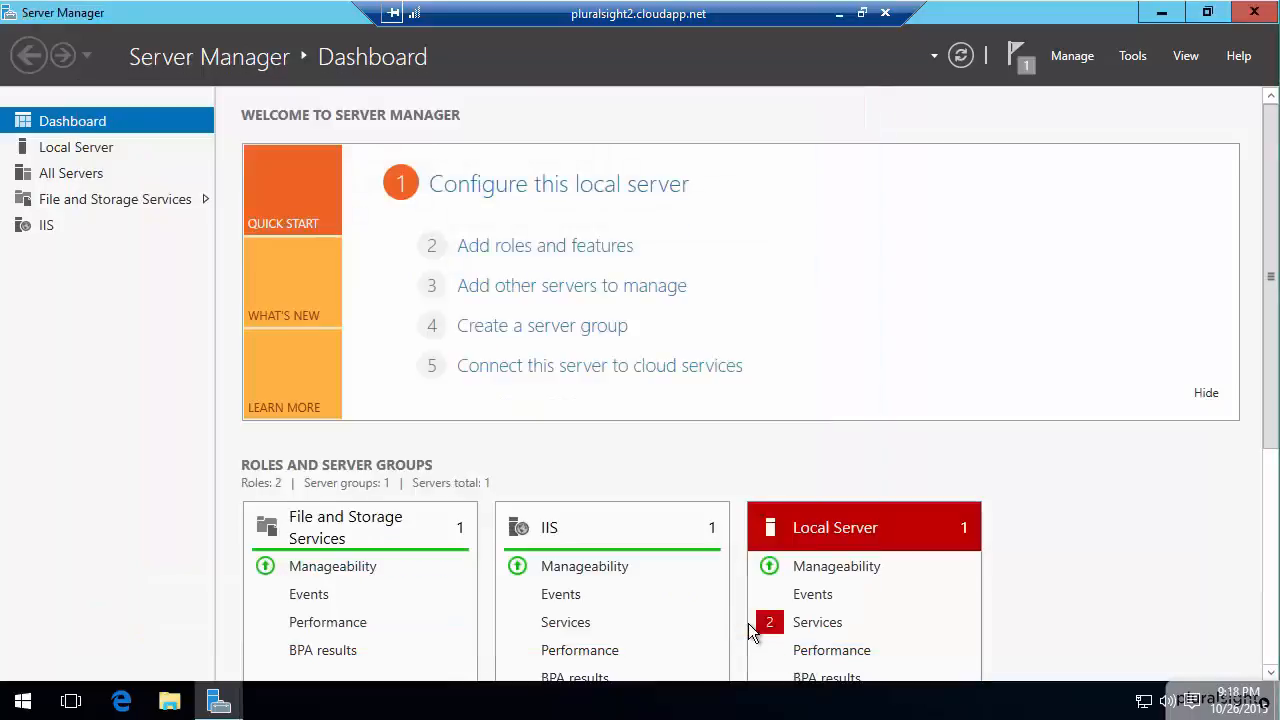
Open Active Directory Users and Computers and expand the pluralsightus.onmicrosoft.com domain.
click(1133, 62)
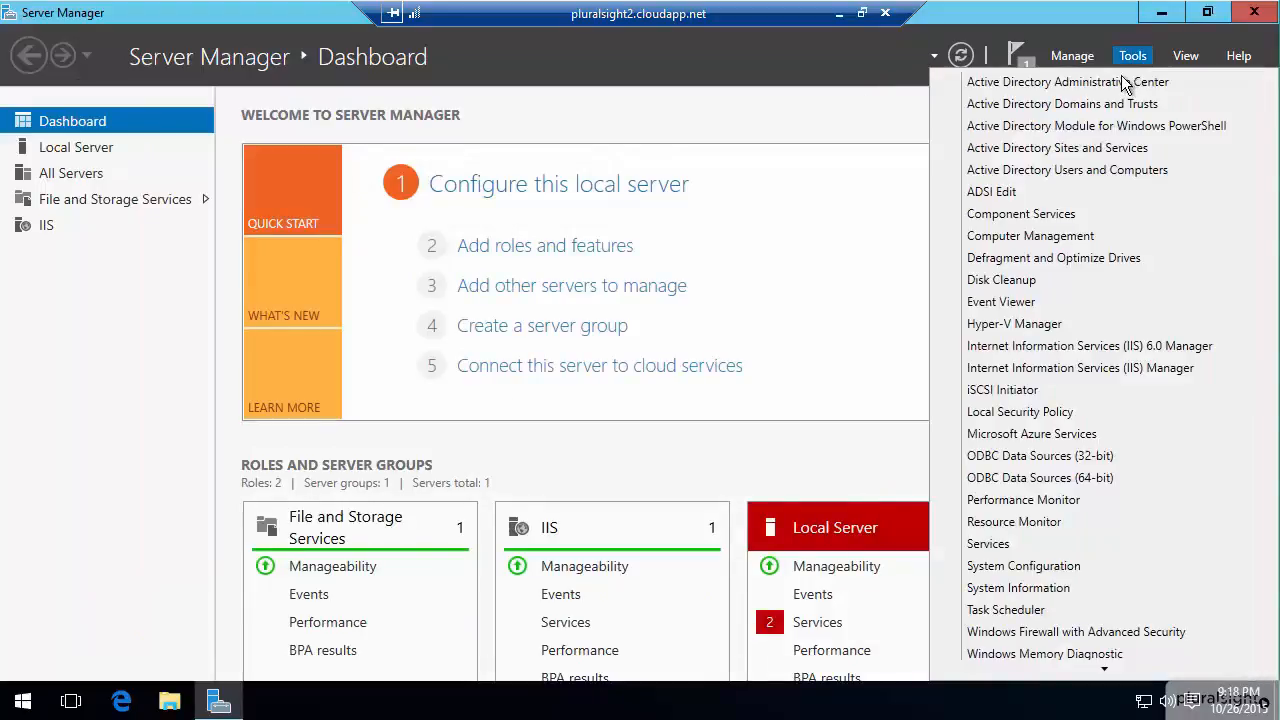
click(1083, 173)
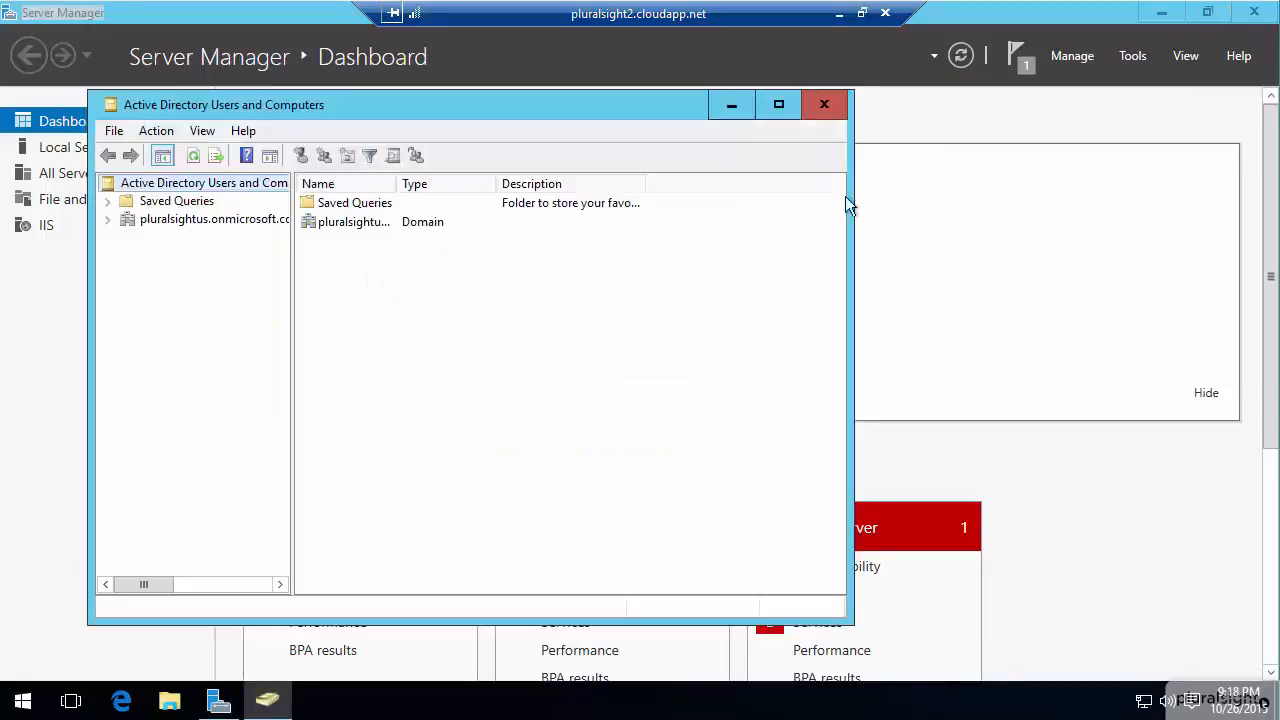
click(108, 220)
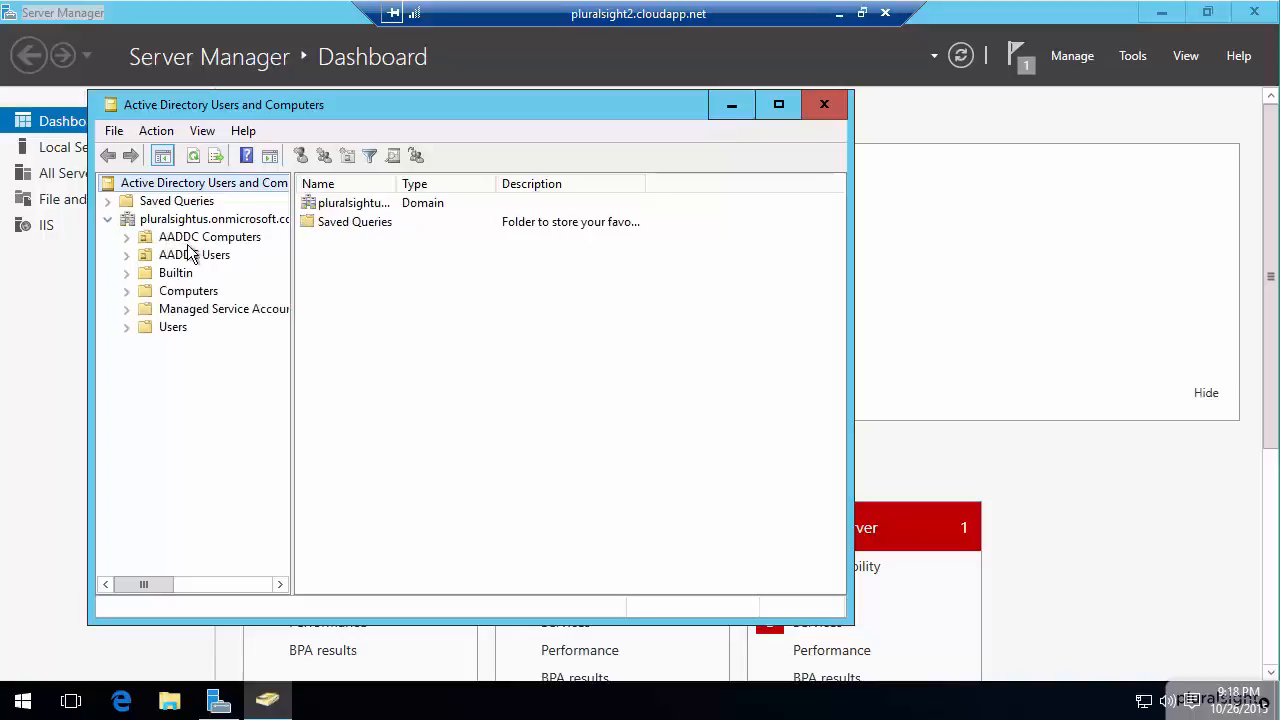
Examine the domain's Users container and the AADDC Computers unit, widening the Name column to show full computer names.
click(178, 330)
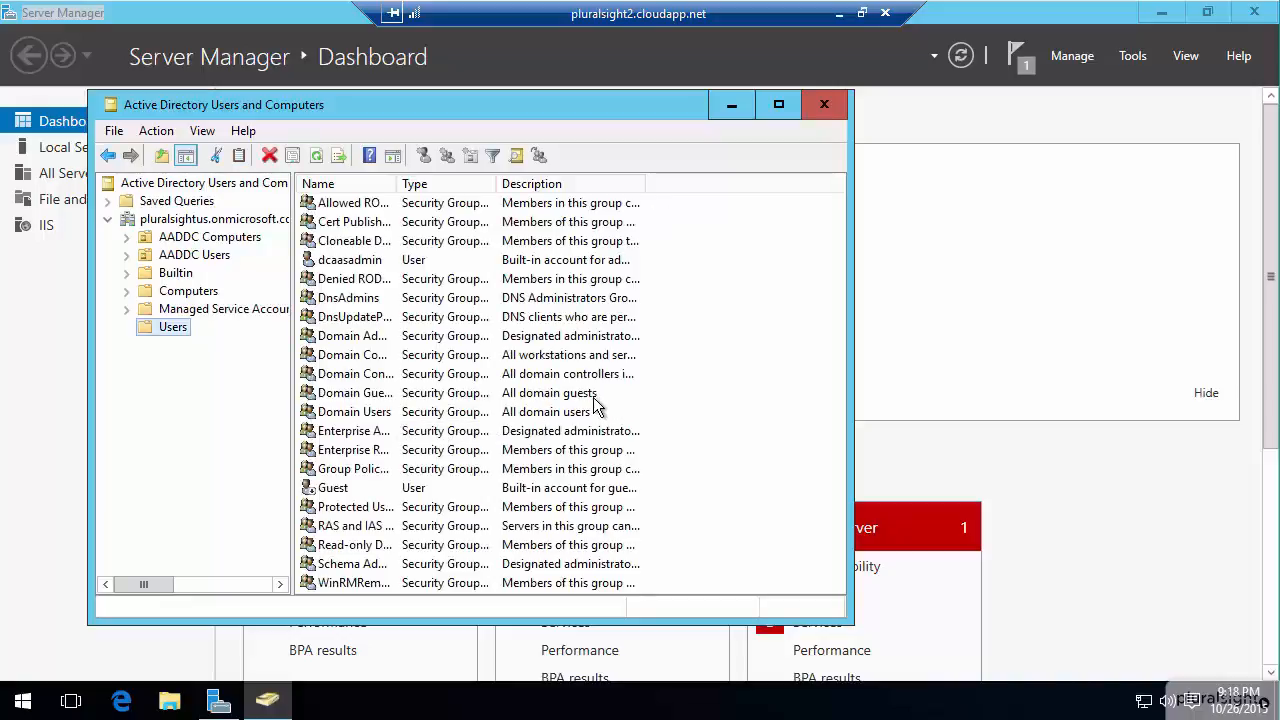
click(208, 237)
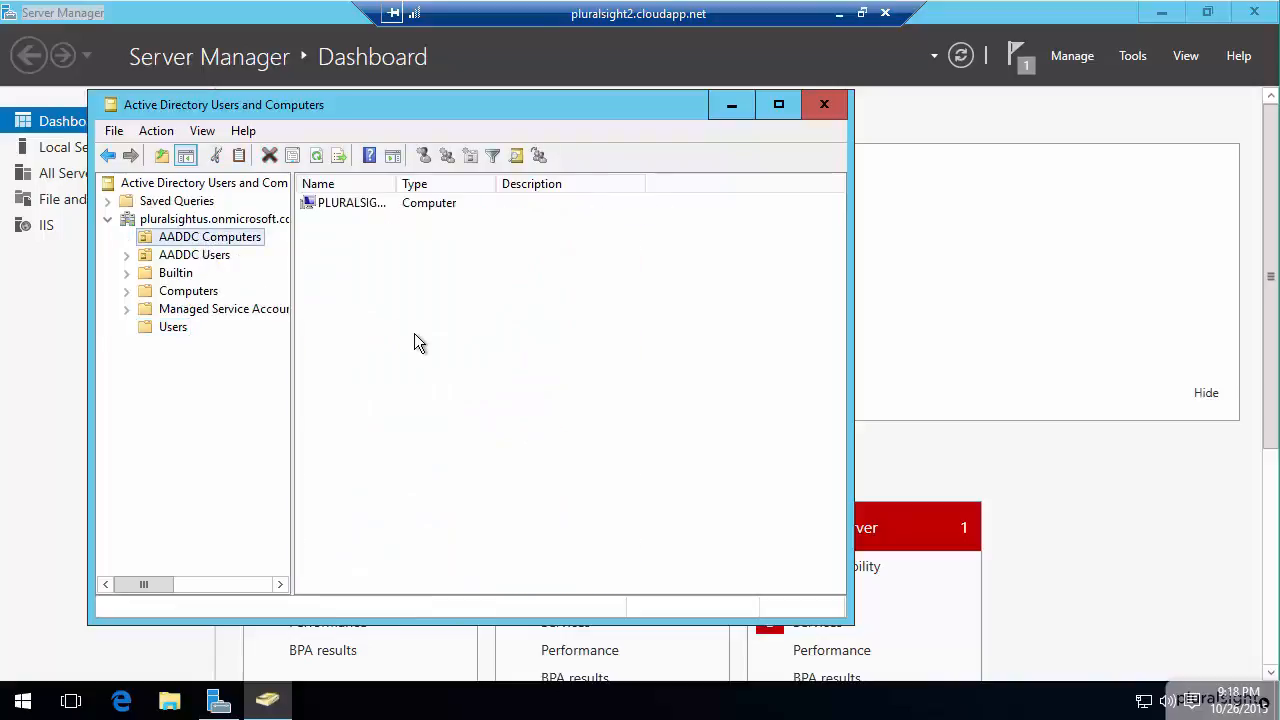
drag(397, 182, 492, 208)
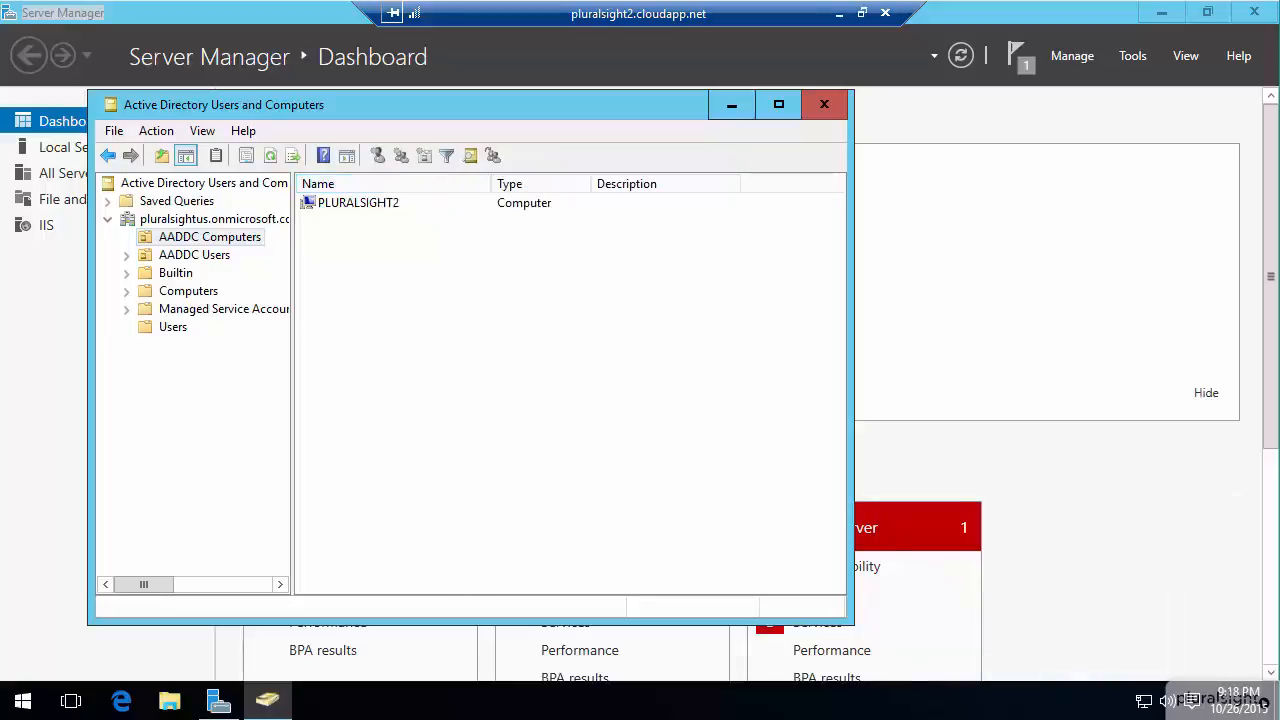